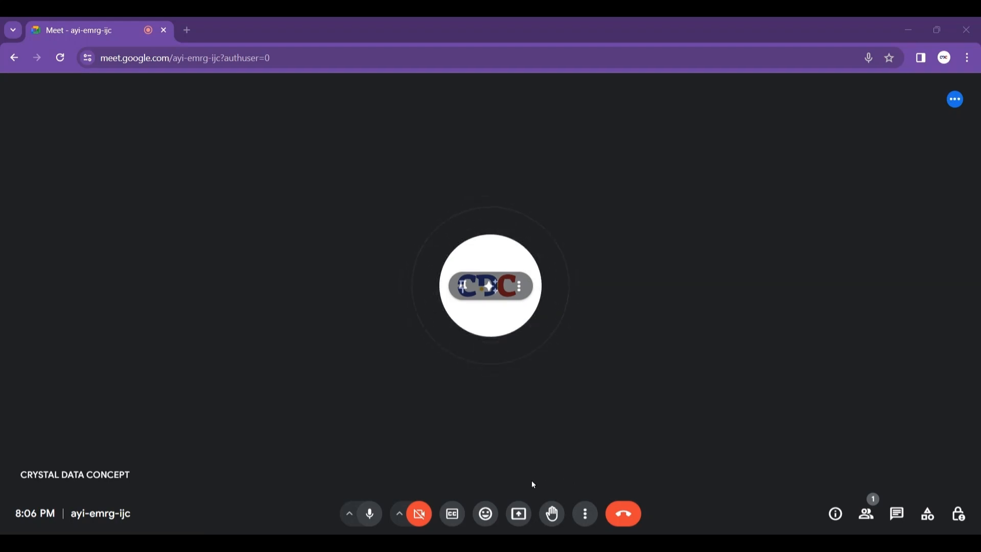
Step: Present the entire screen in the Google Meet call
click(519, 514)
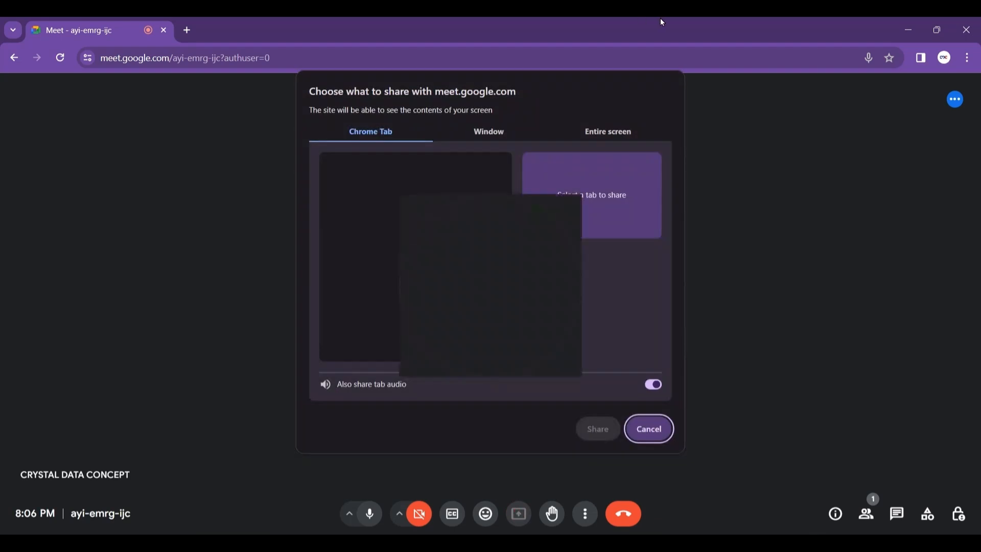
click(608, 128)
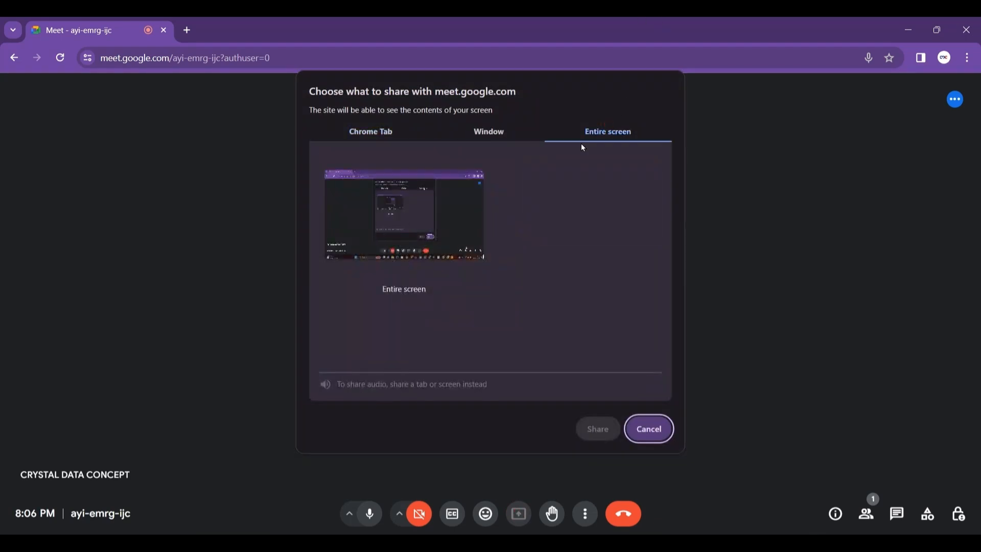
click(392, 214)
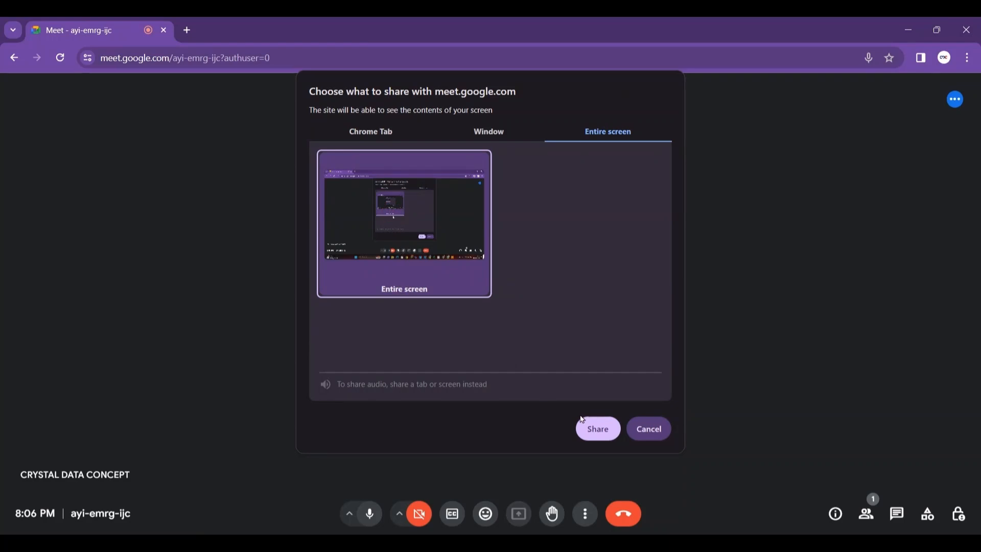
click(598, 428)
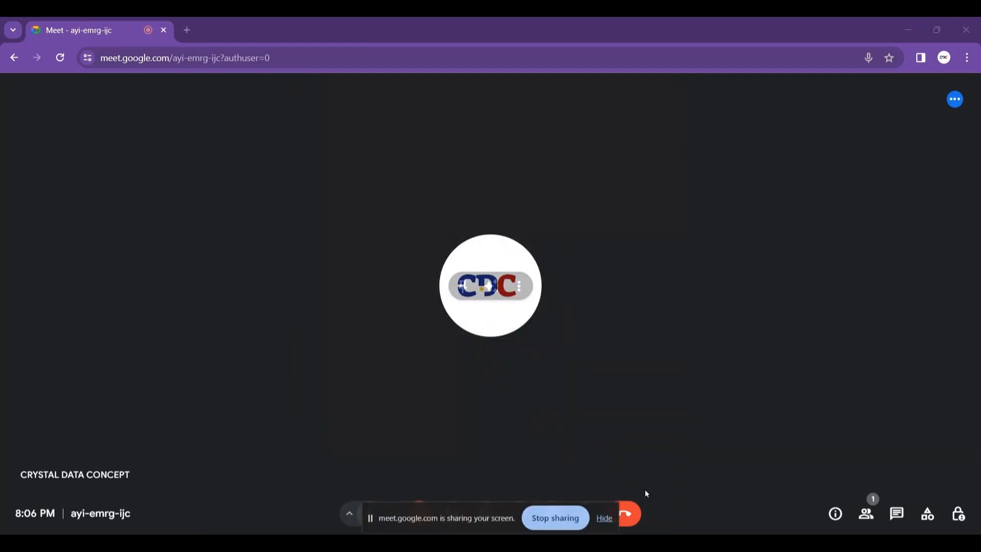
Step: Switch to Tableau Public, hide the screen-sharing notice and open Dashboard 1
key(alt+Tab)
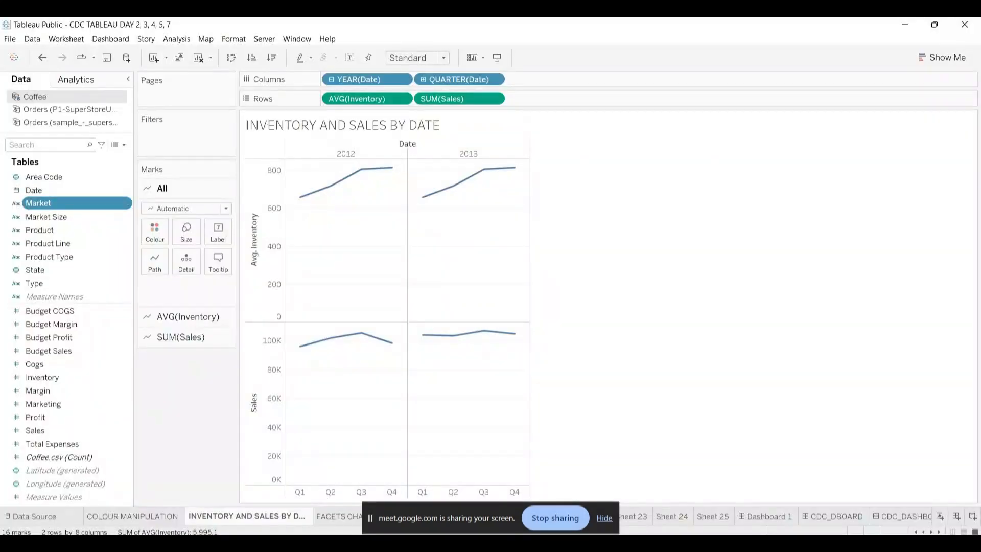
click(604, 518)
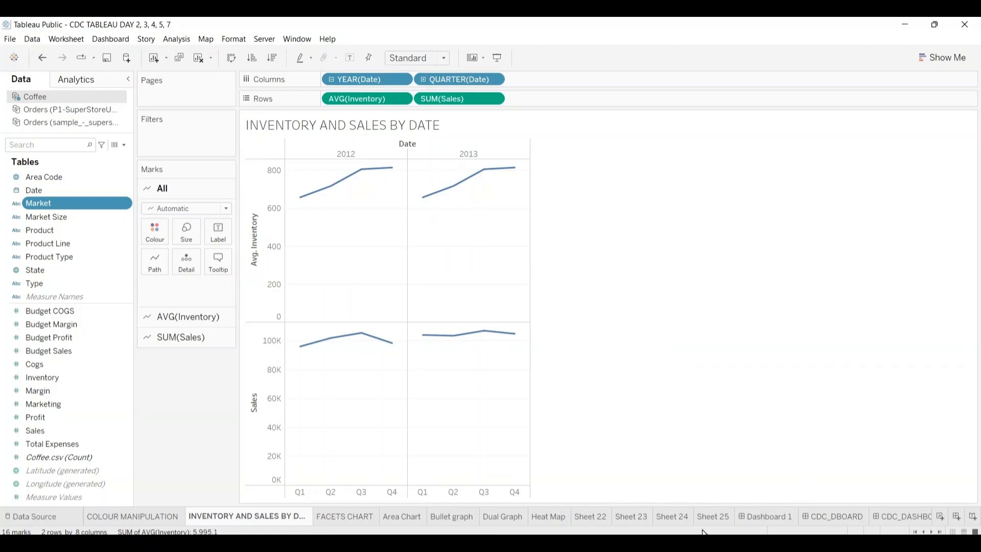
click(758, 517)
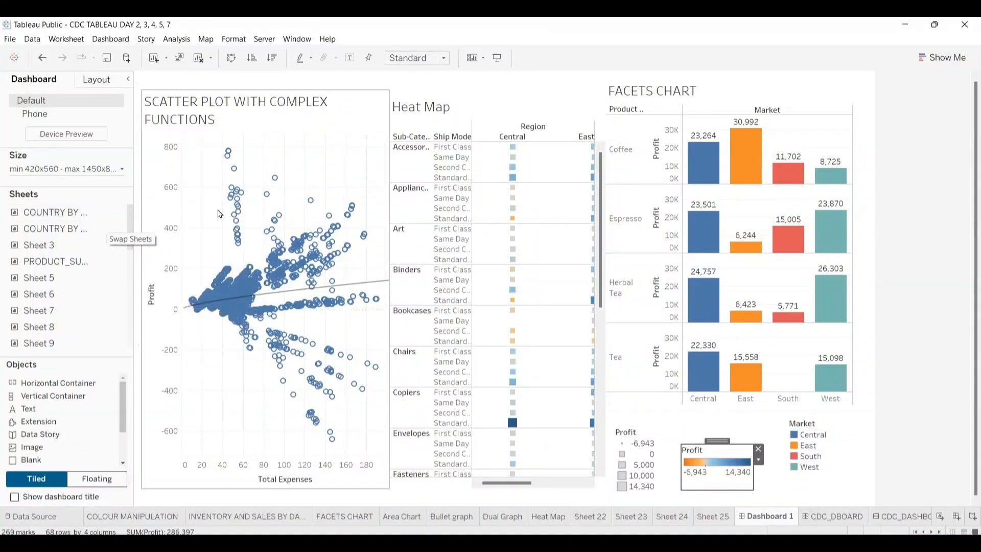
click(269, 209)
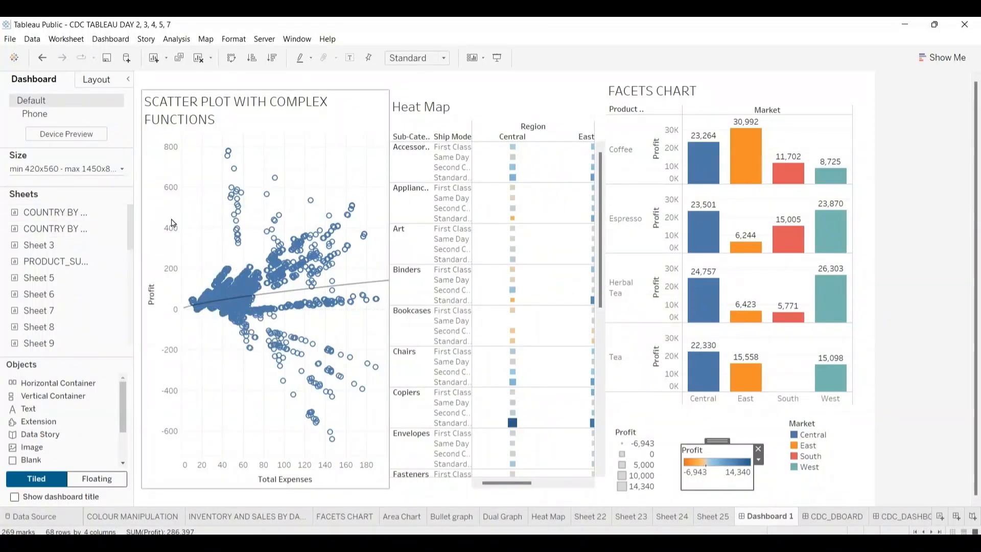
mouse_move(68, 211)
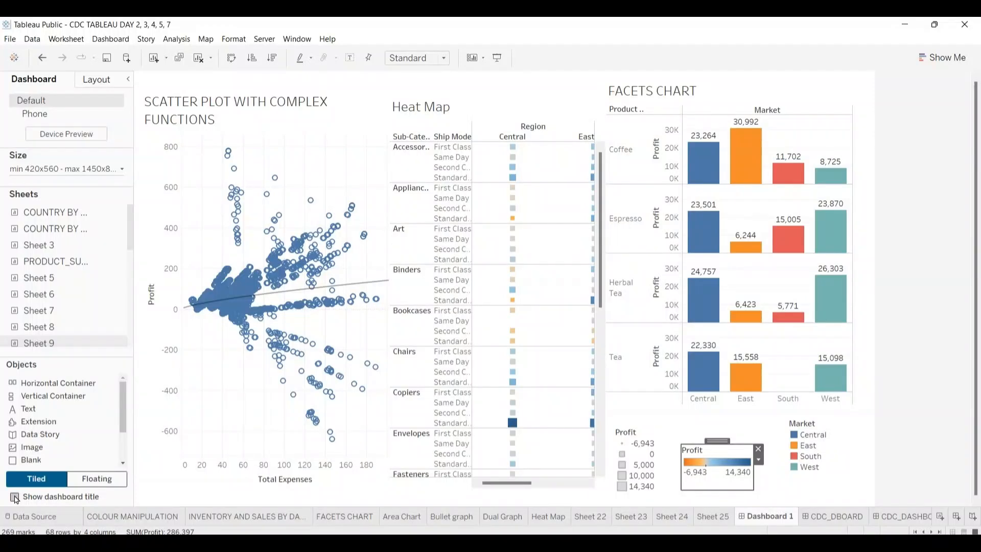
Step: Show the dashboard title and try to move it higher above the charts
click(15, 497)
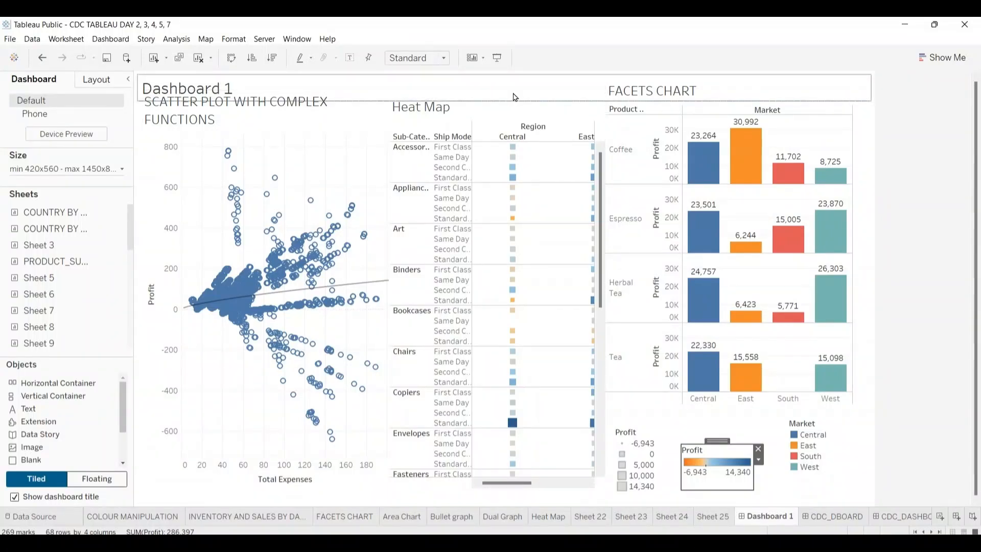
click(714, 93)
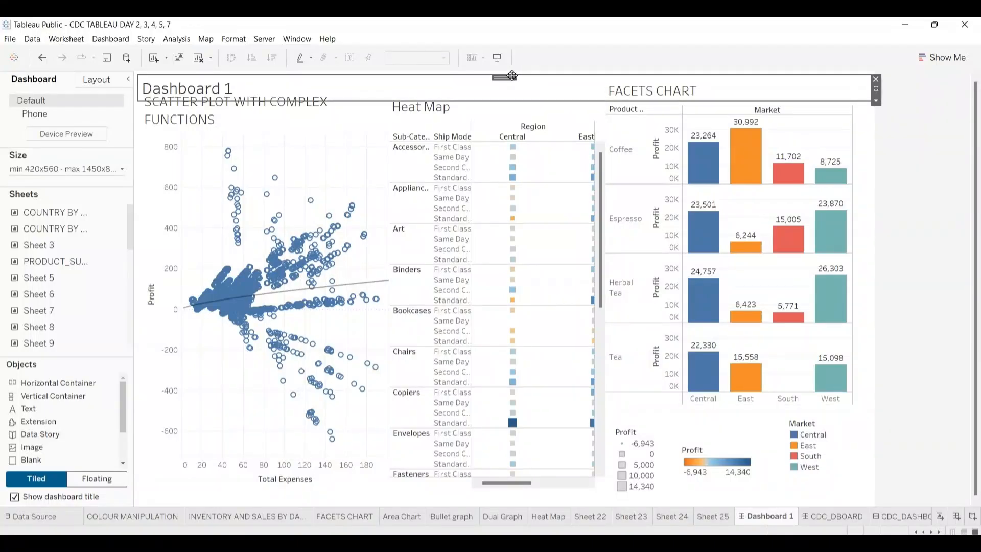
drag(503, 78, 510, 61)
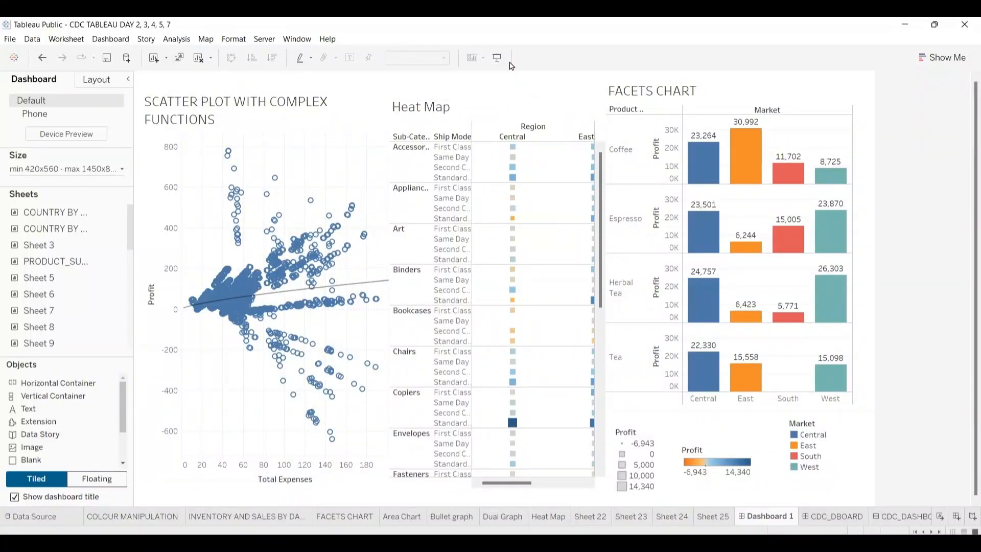
click(656, 73)
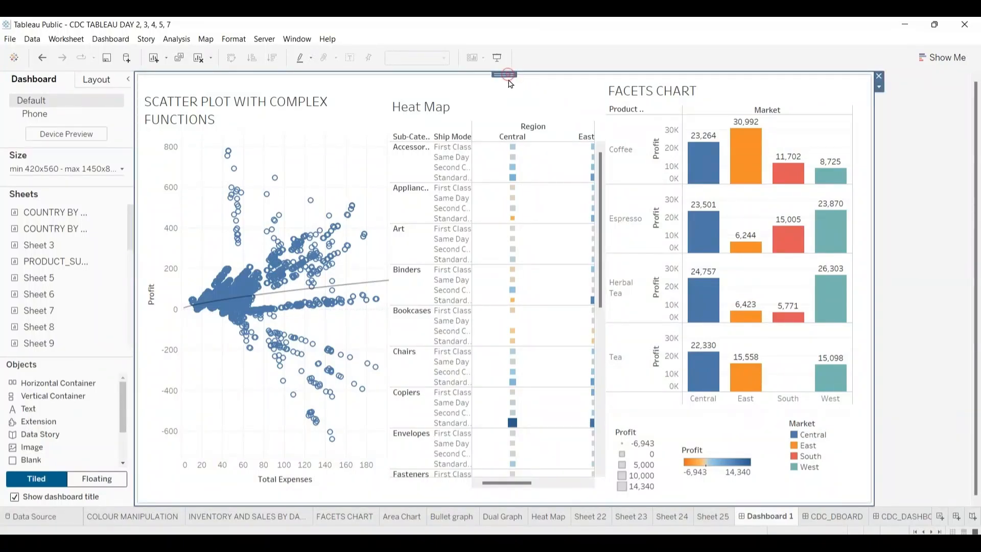
Step: Make room above the charts by lowering the Facets Chart's upper edge and moving the Heat Map and scatter plot slightly down
click(665, 91)
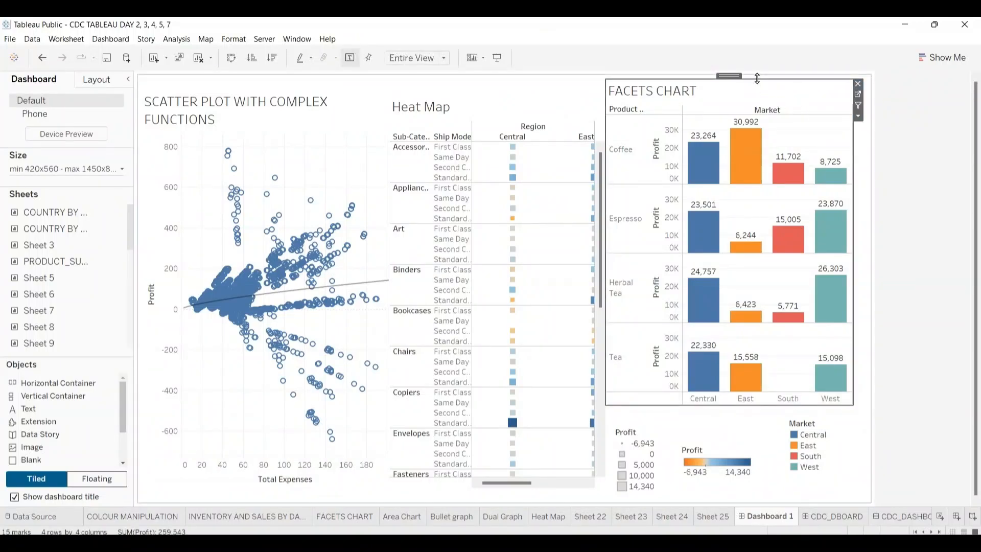
drag(757, 79, 762, 101)
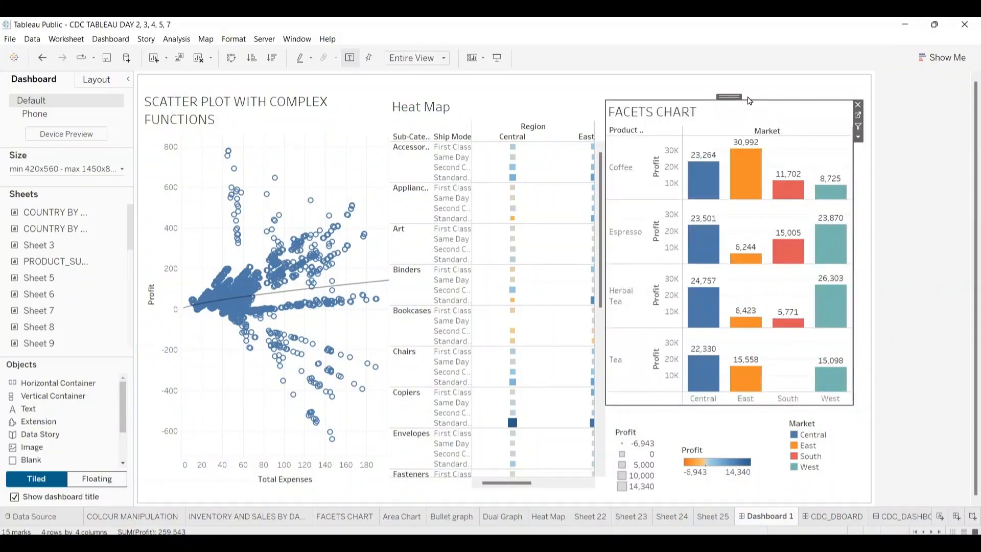
click(490, 104)
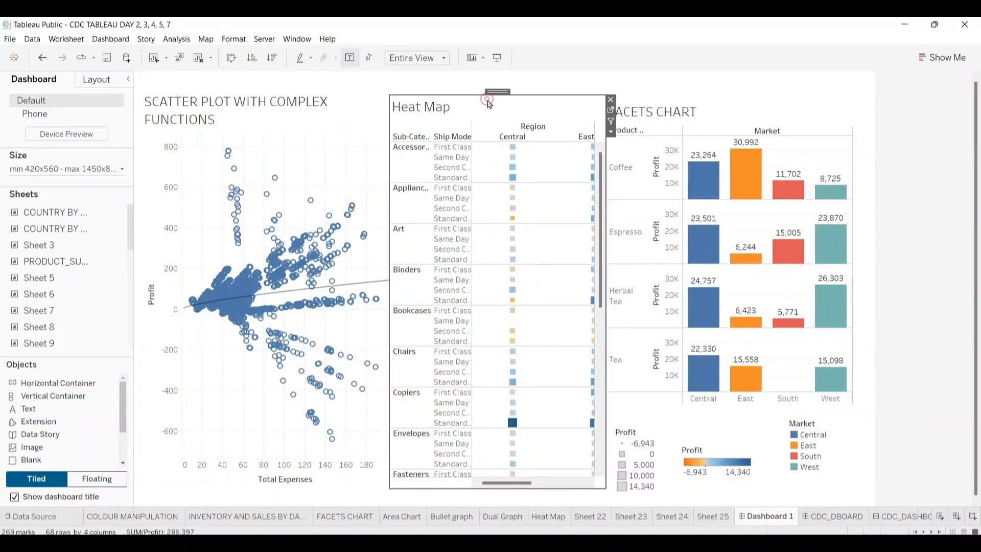
drag(499, 91, 498, 103)
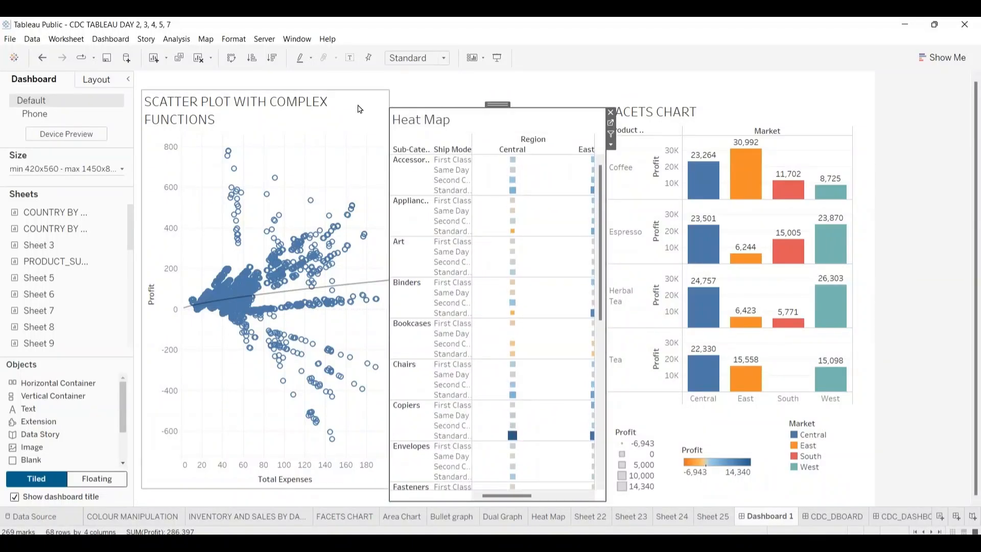
click(360, 108)
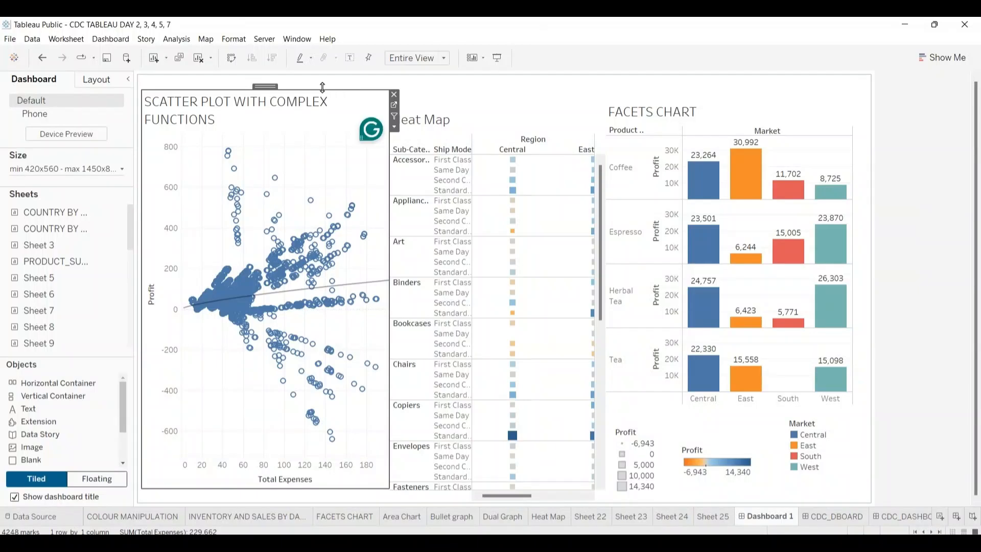
drag(280, 89, 403, 74)
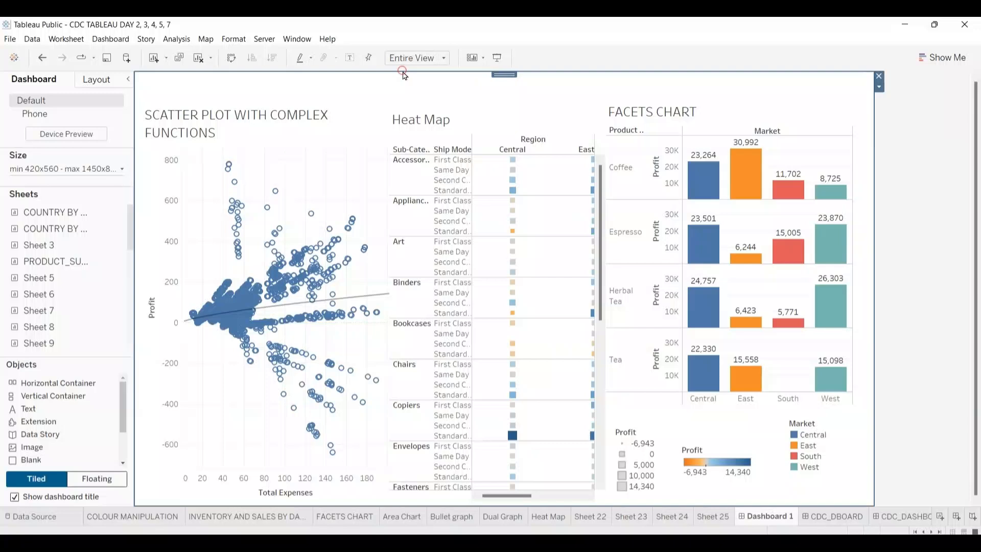
click(515, 86)
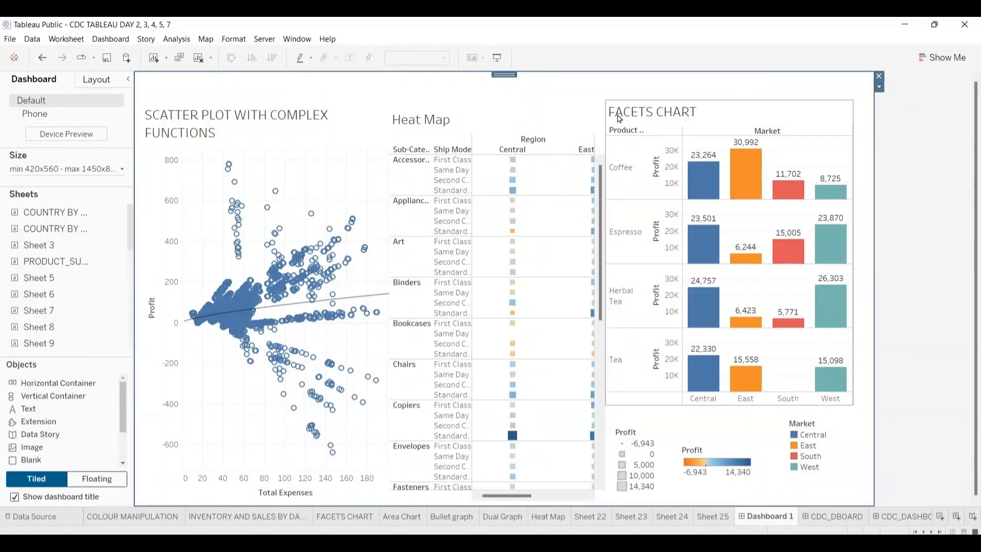
Step: Turn the dashboard title display back on in the freed space above the charts
click(15, 496)
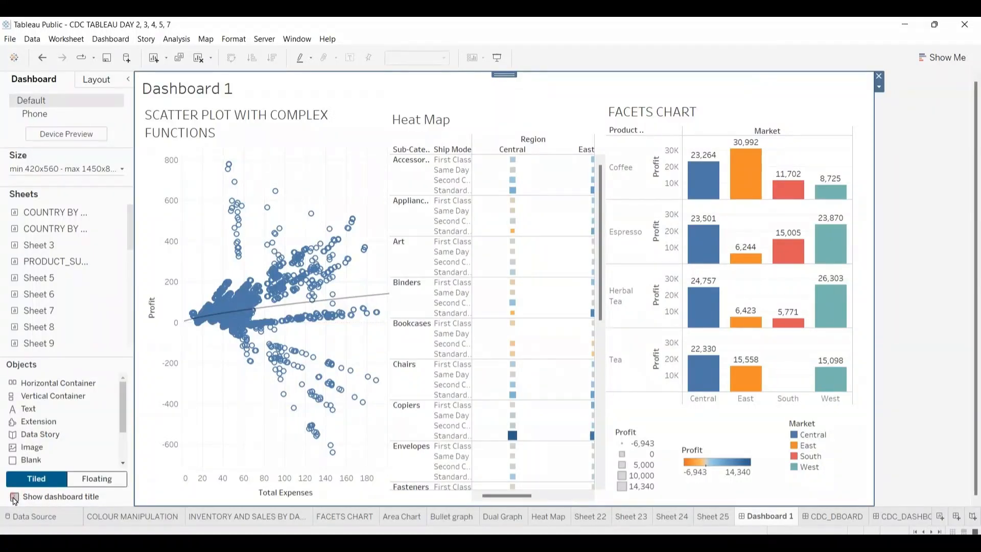
click(15, 497)
click(15, 496)
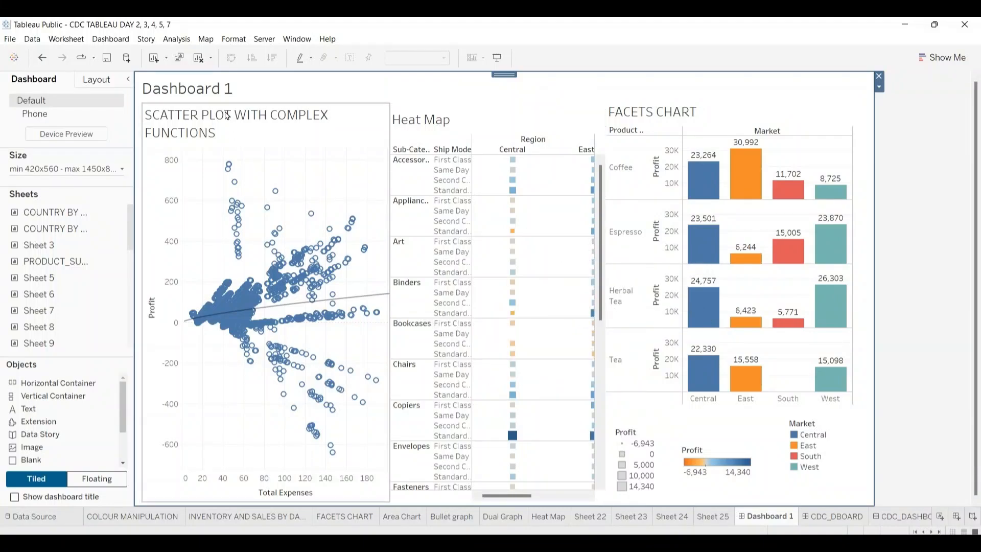
Step: Replace the sheet name placeholder in the dashboard title with the text NEW DBOARD
click(221, 91)
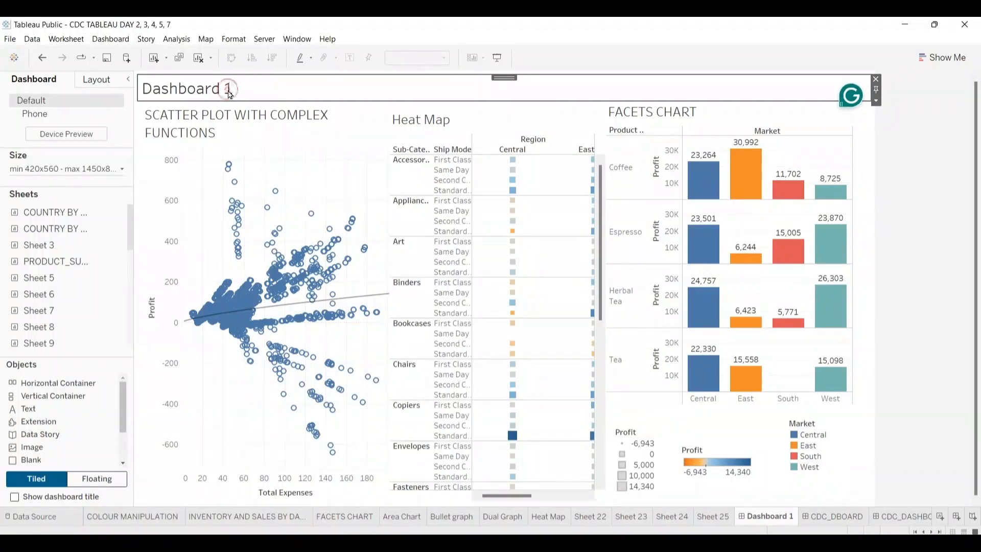
double_click(230, 94)
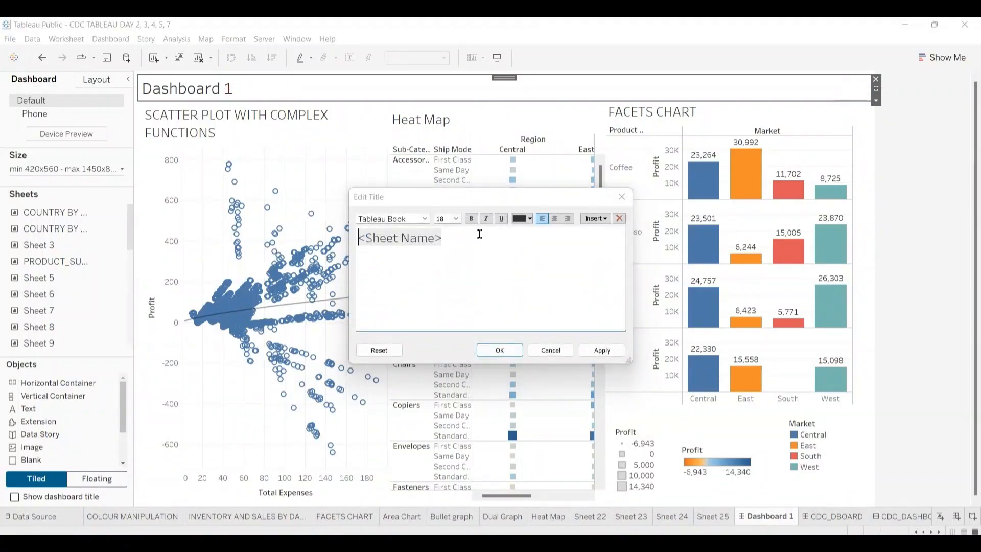
click(454, 238)
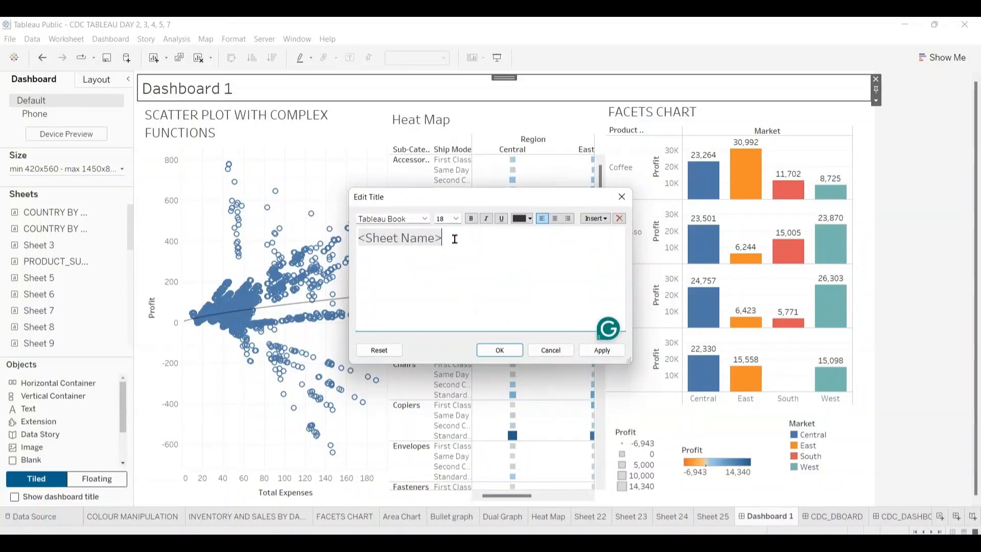
key(BackSpace)
key(BackSpace)
key(BackSpace)
key(BackSpace)
key(BackSpace)
key(BackSpace)
key(BackSpace)
key(BackSpace)
key(BackSpace)
key(BackSpace)
key(BackSpace)
key(BackSpace)
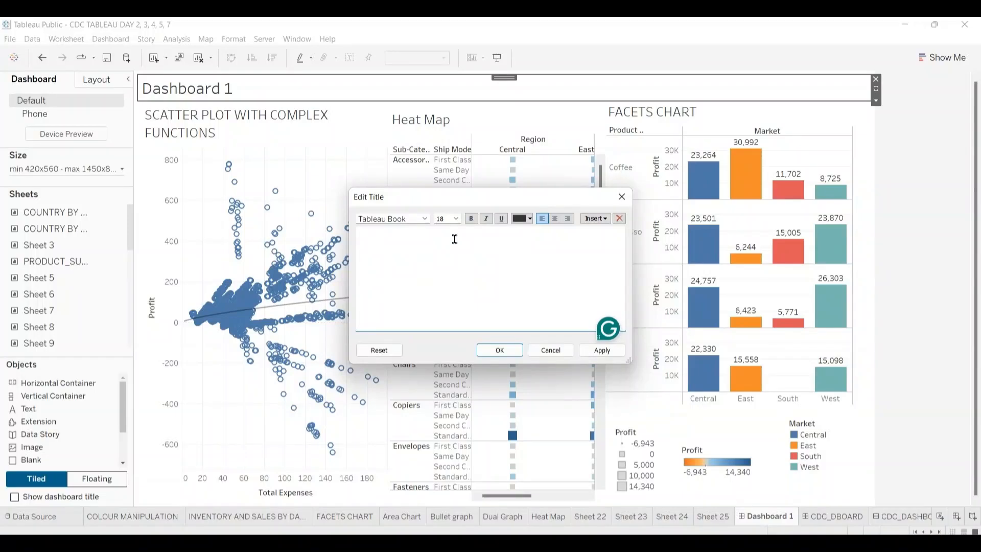
text(NEW)
text(DBOARD)
Step: Format the whole title text in bold and light pink, and apply the title changes to the dashboard
key(ctrl+a)
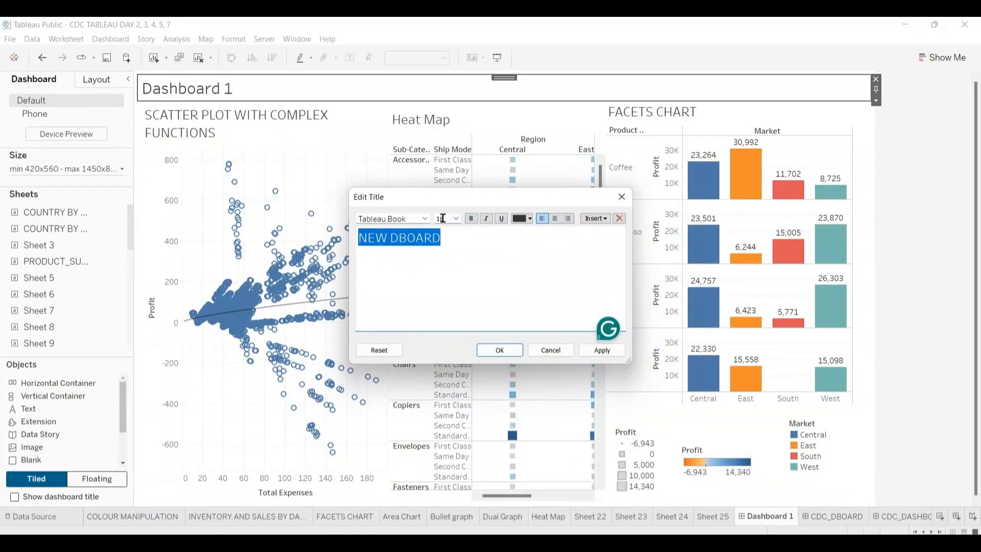
click(475, 221)
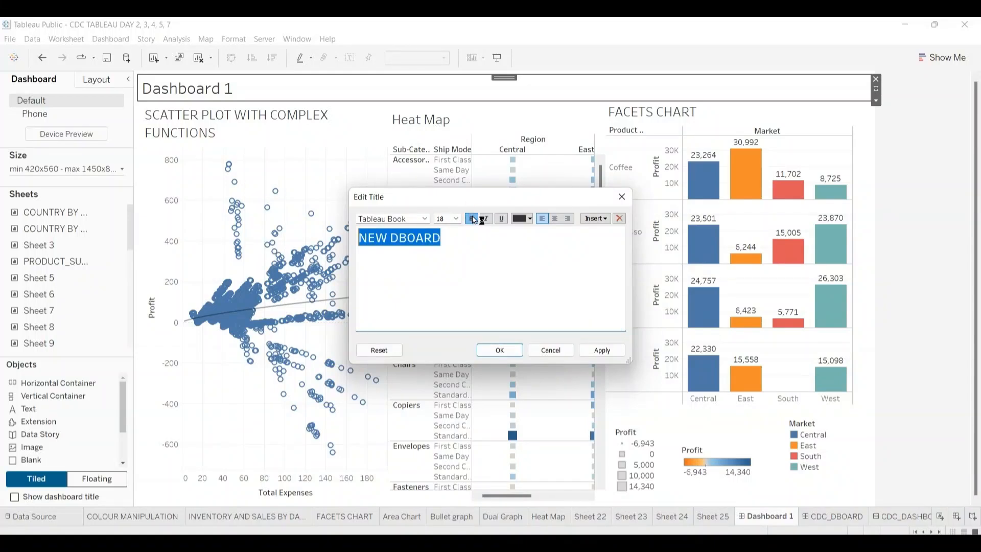
click(527, 221)
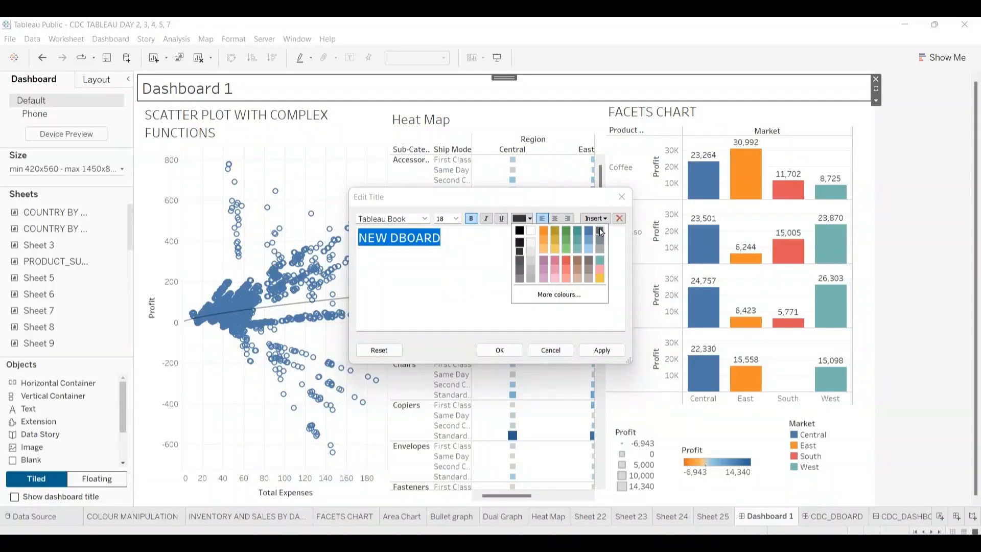
click(601, 272)
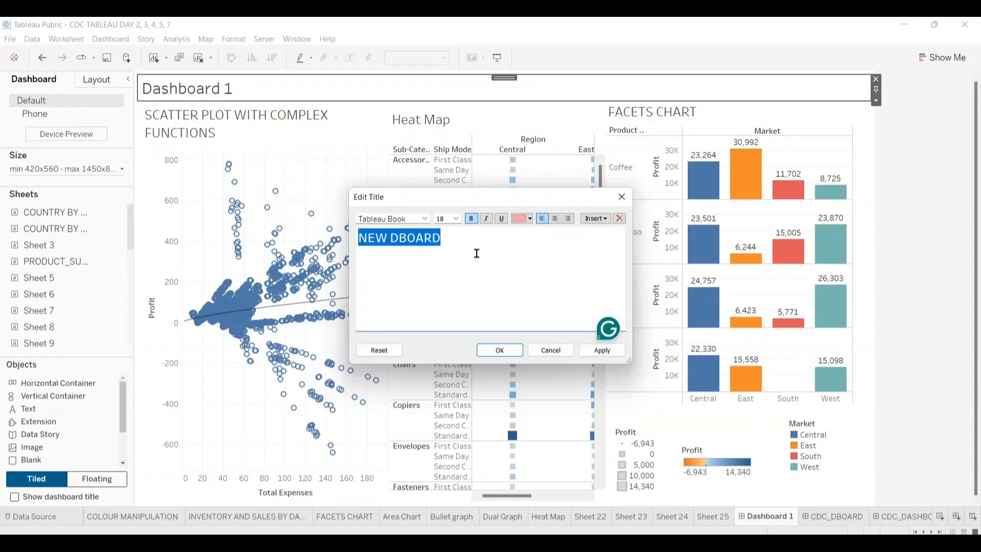
click(499, 350)
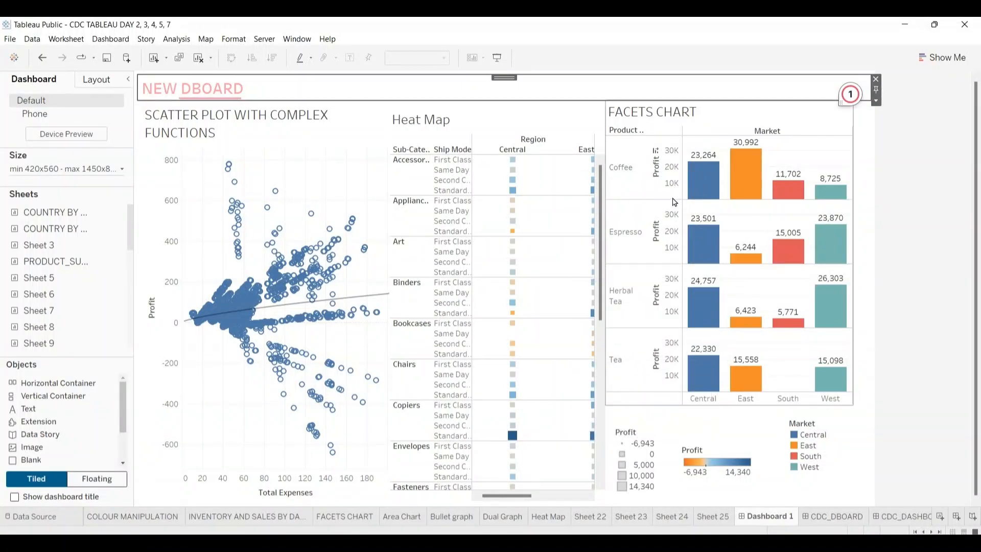
Step: Review the Facets Chart's floating order and fit options, and set the chart to act as a filter for the dashboard
click(852, 162)
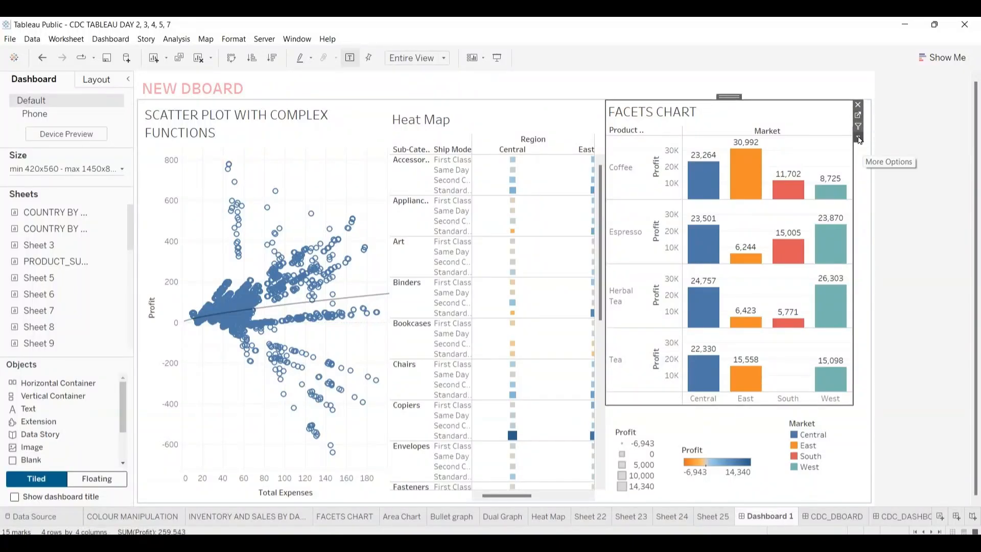
click(858, 139)
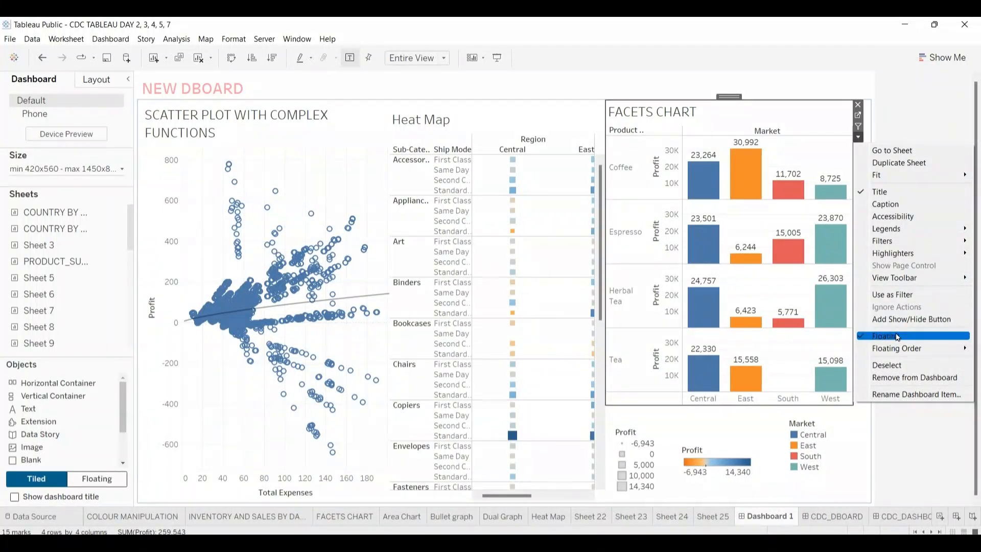
mouse_move(894, 349)
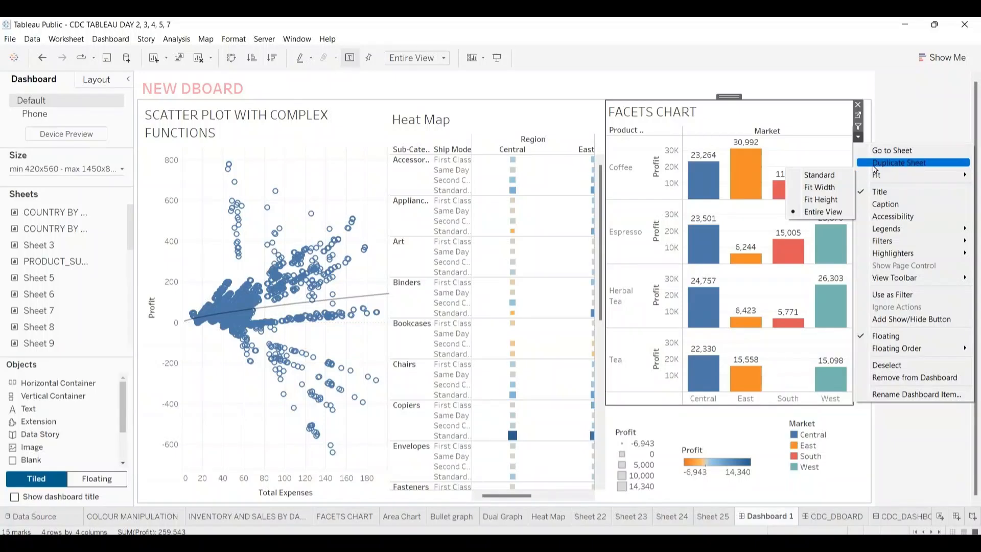
click(858, 126)
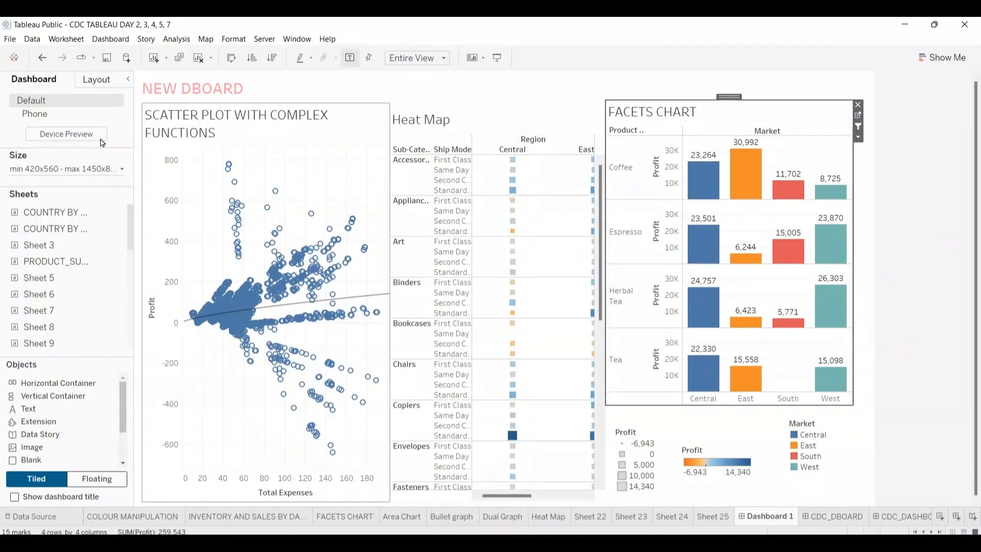
Step: Open the border formatting options for the selected Facets Chart
click(234, 40)
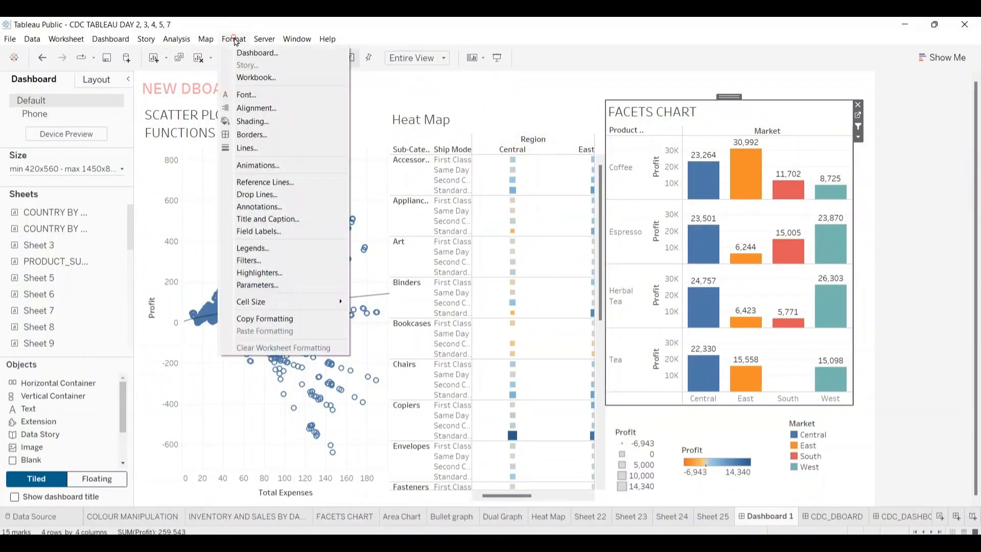
mouse_move(264, 40)
mouse_move(231, 39)
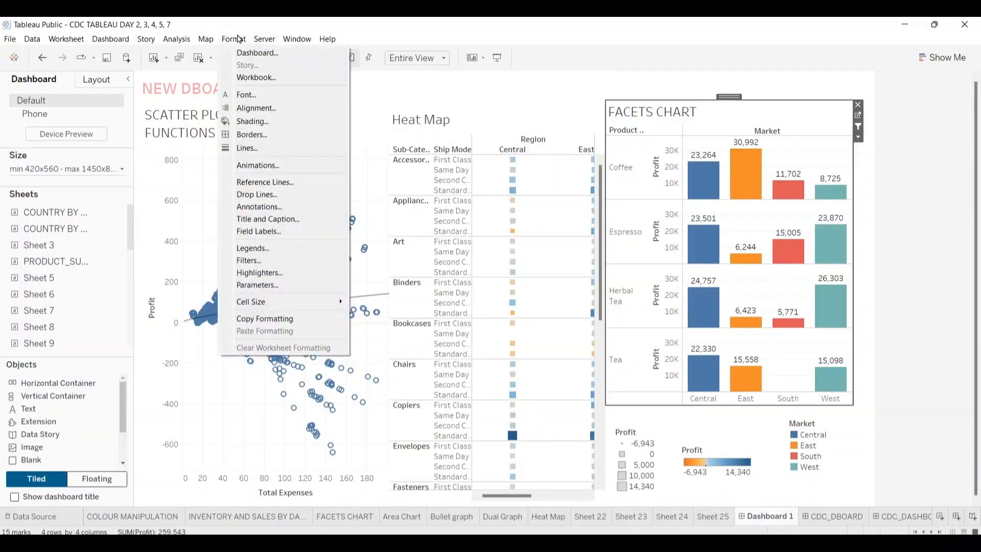
click(254, 135)
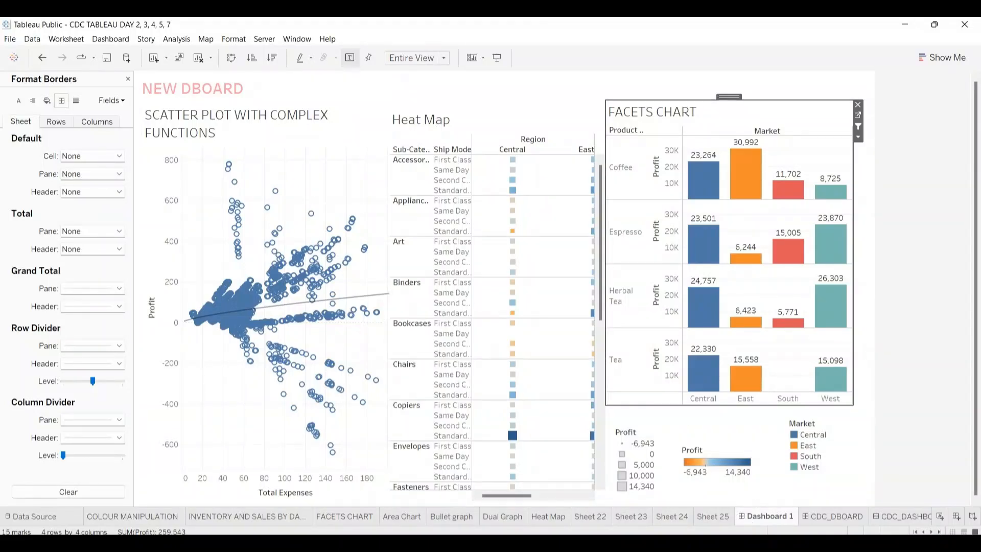
Step: Switch to the Google Meet call to admit the waiting participant, and return to the Tableau dashboard
mouse_move(700, 542)
mouse_move(756, 543)
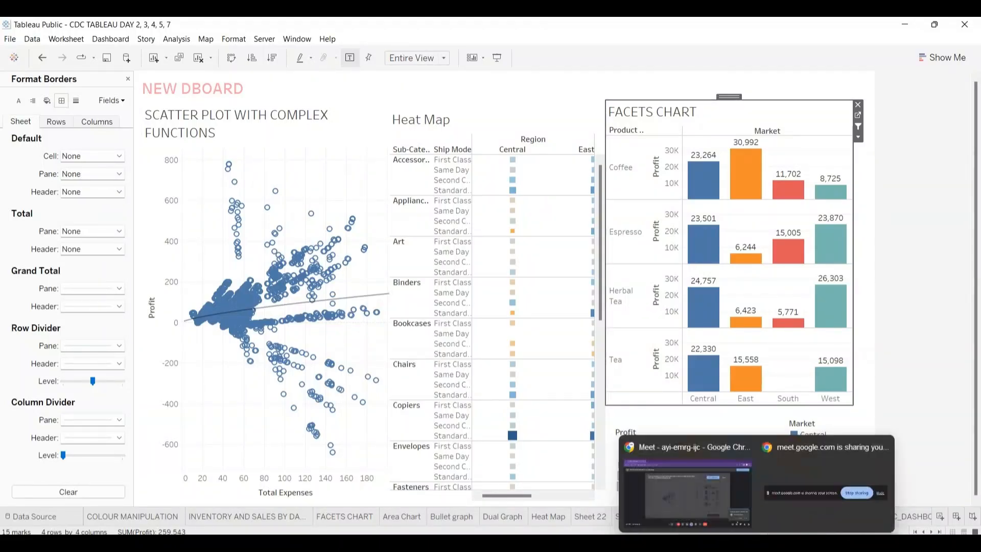
click(712, 497)
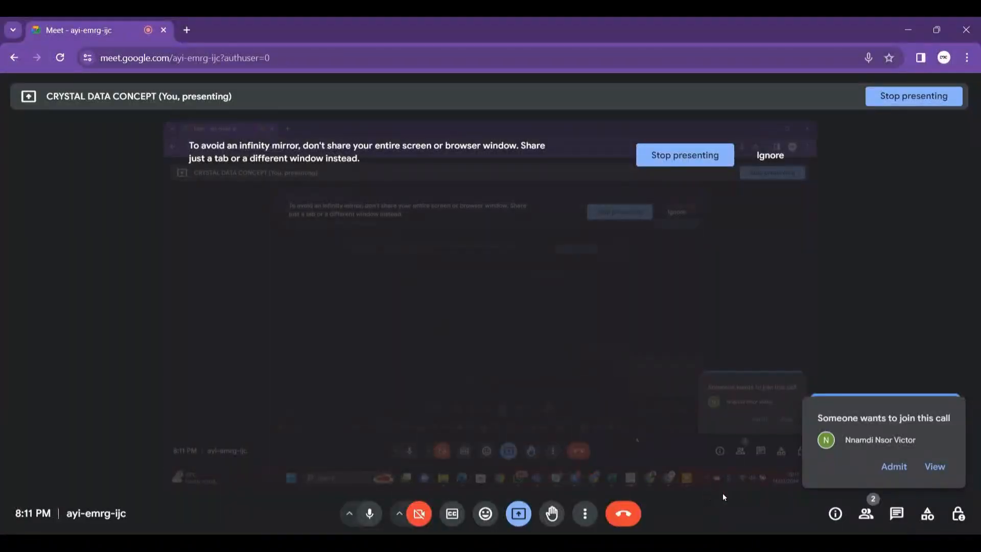
click(891, 467)
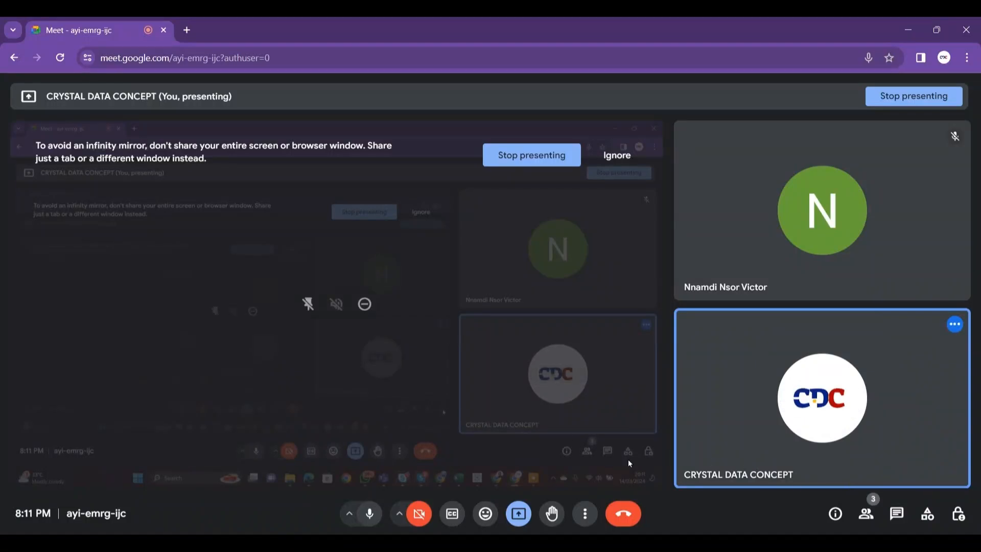
mouse_move(532, 541)
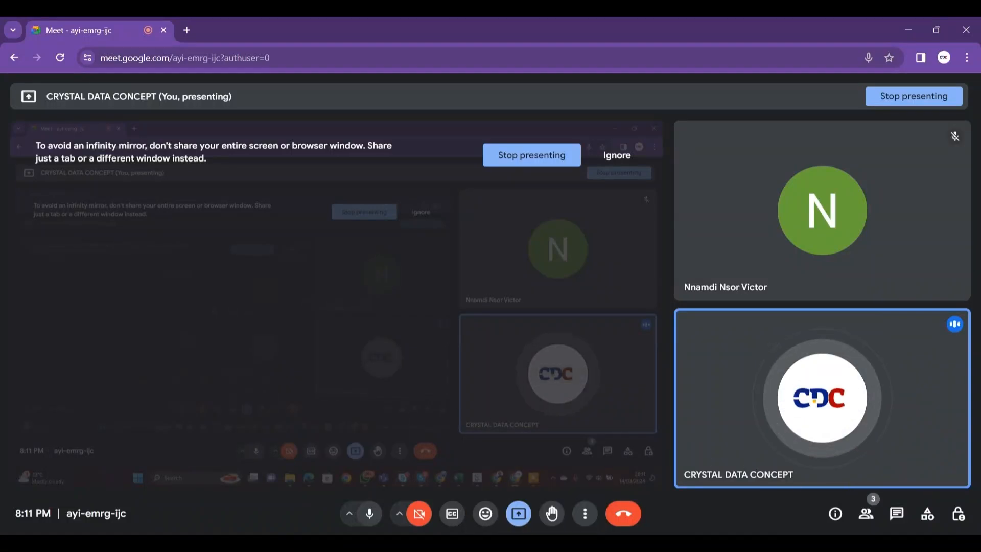
mouse_move(700, 541)
click(680, 495)
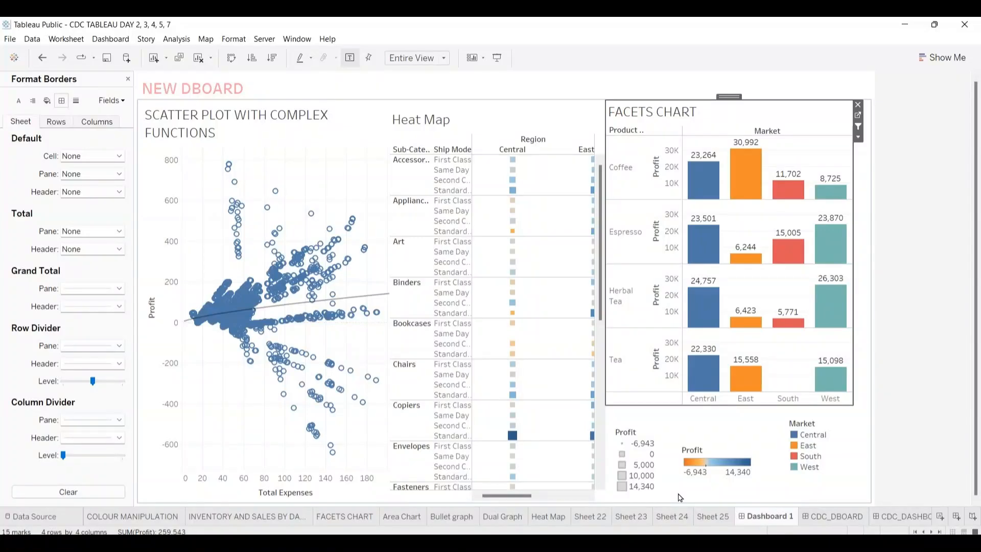
Step: Go back to the Google Meet call, admit the next person asking to join, and return to Tableau
mouse_move(700, 542)
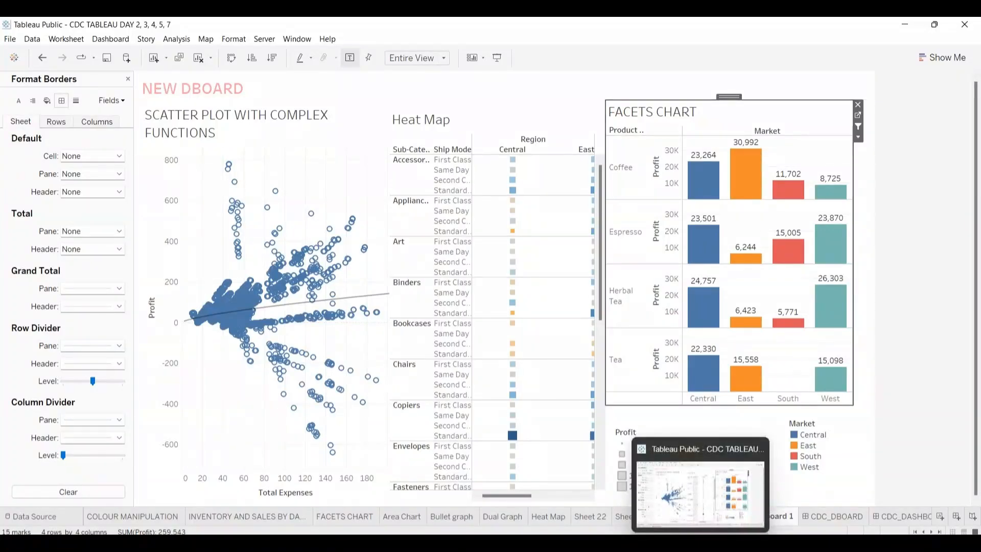
mouse_move(741, 542)
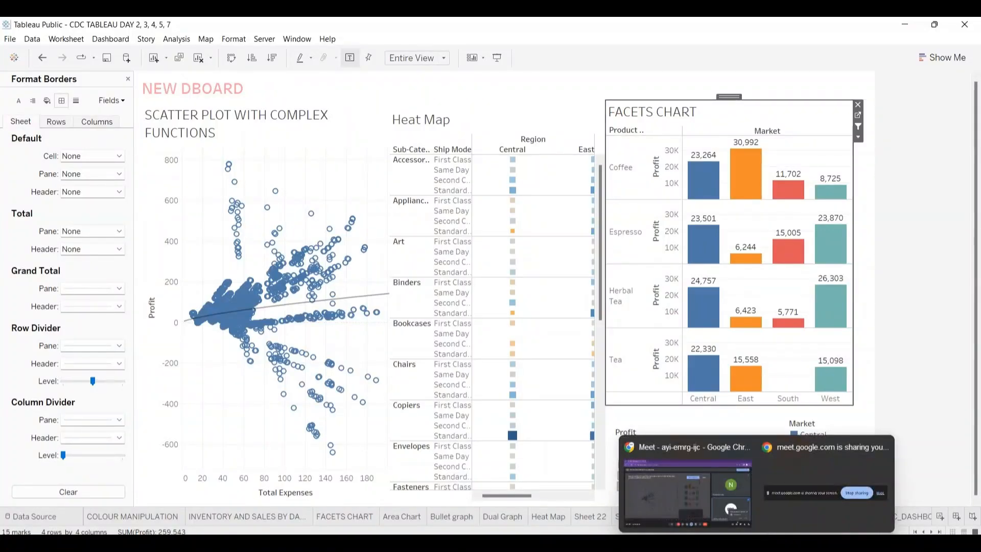
click(698, 509)
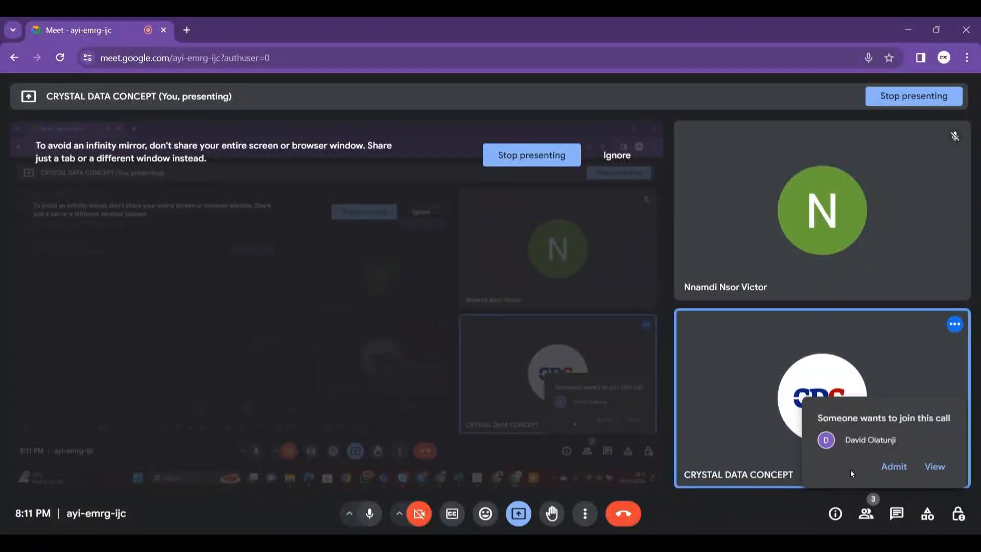
click(892, 467)
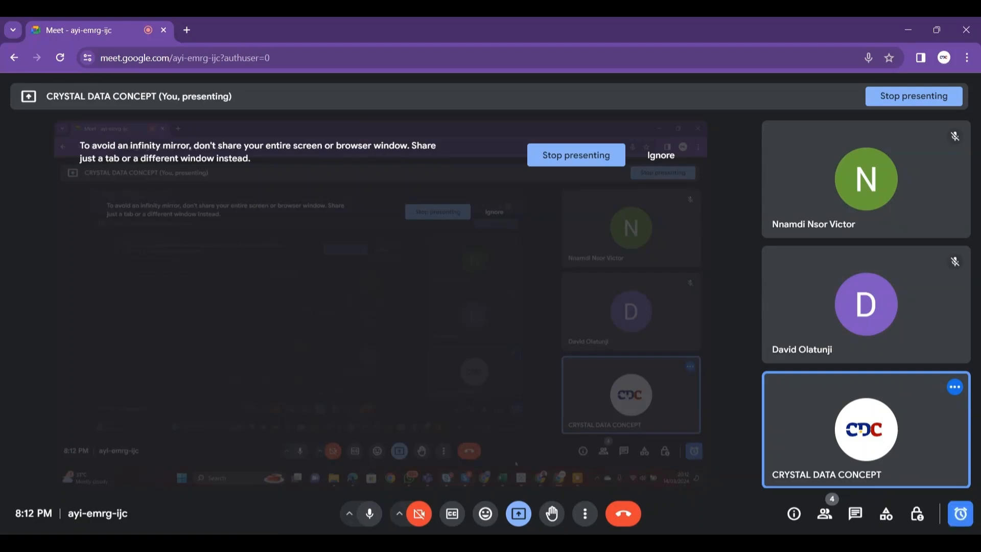
click(701, 496)
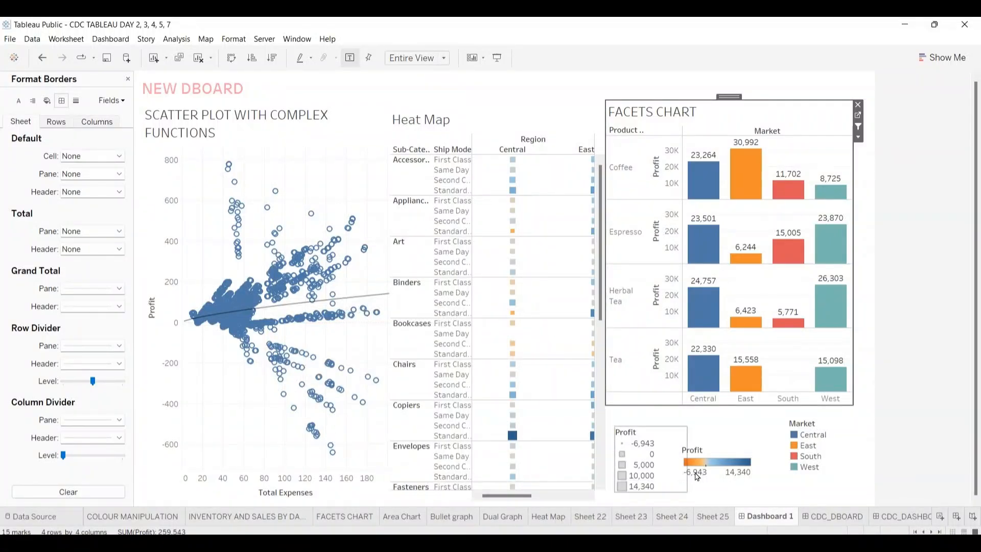
Step: Close the border formatting options while viewing CDC_DBOARD, and open the CDC_DASHBORD 1 dashboard
click(819, 517)
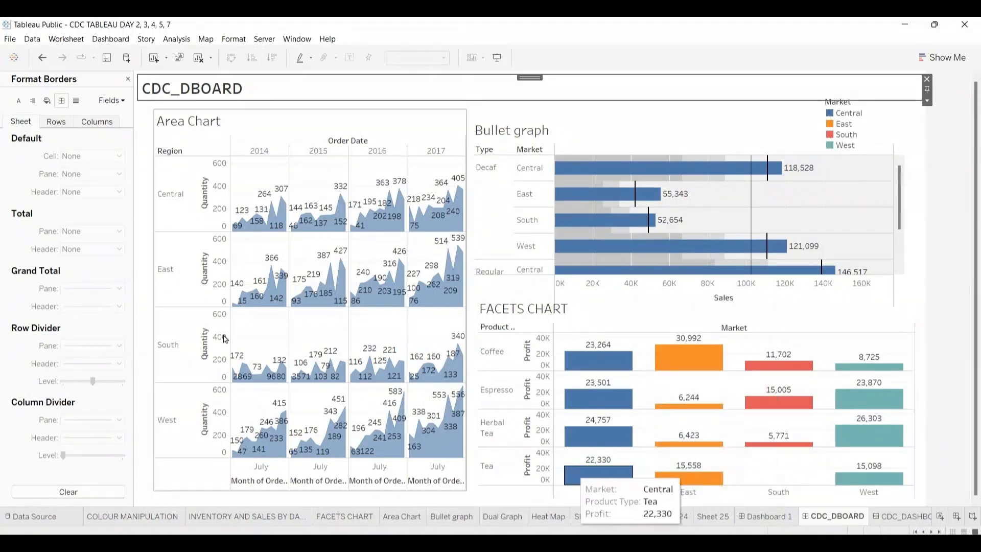
click(128, 81)
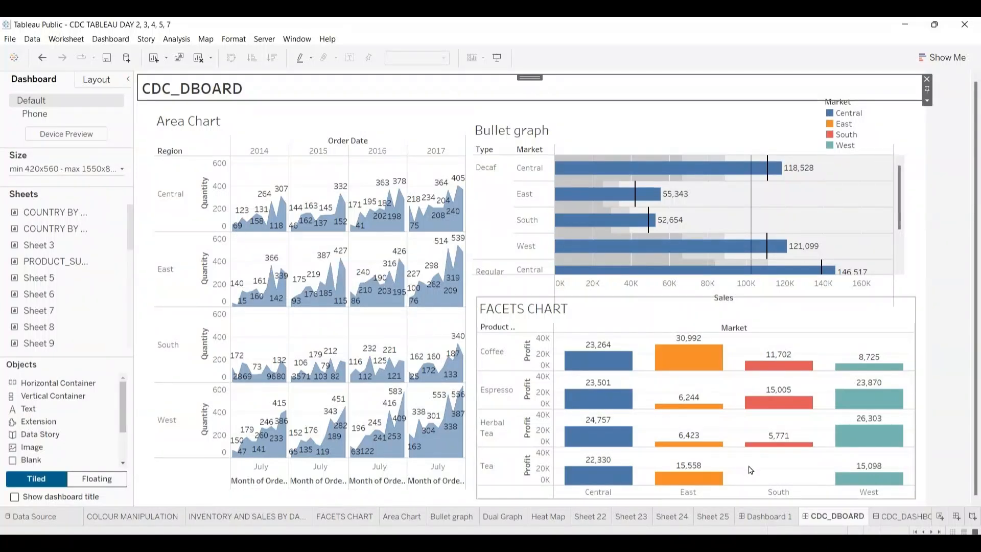
click(902, 517)
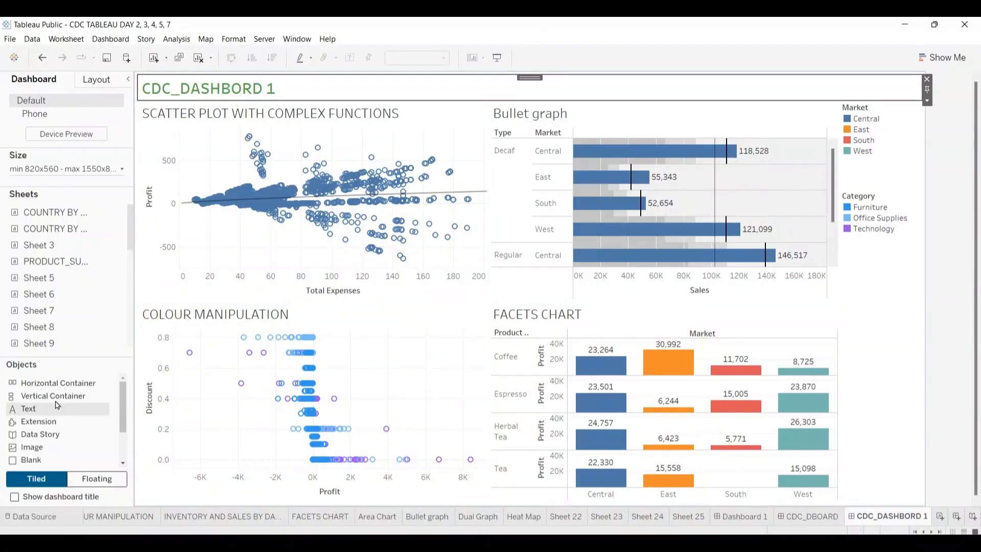
Step: Add a text object reading THE WORK IS GREAT to the CDC_DASHBORD 1 dashboard
drag(57, 409, 620, 321)
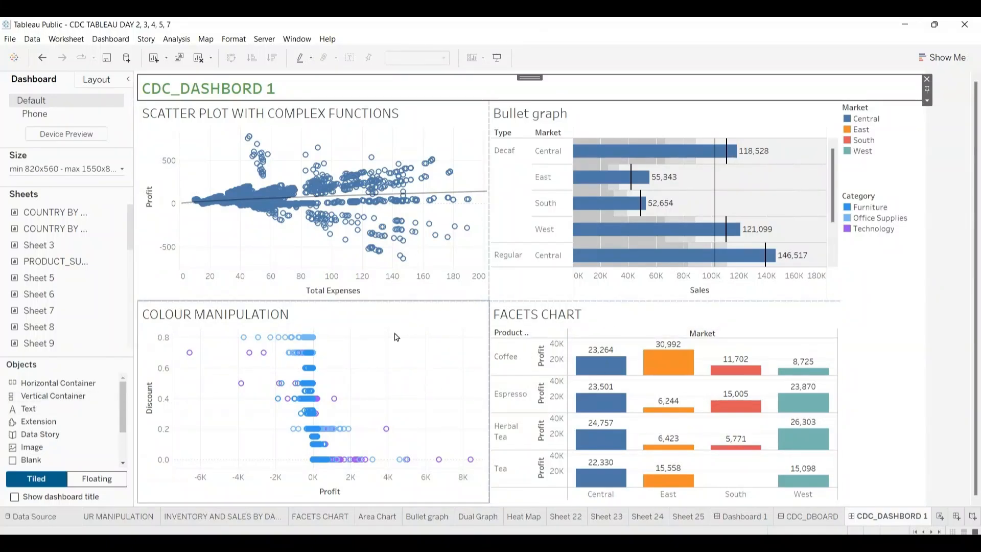
click(32, 410)
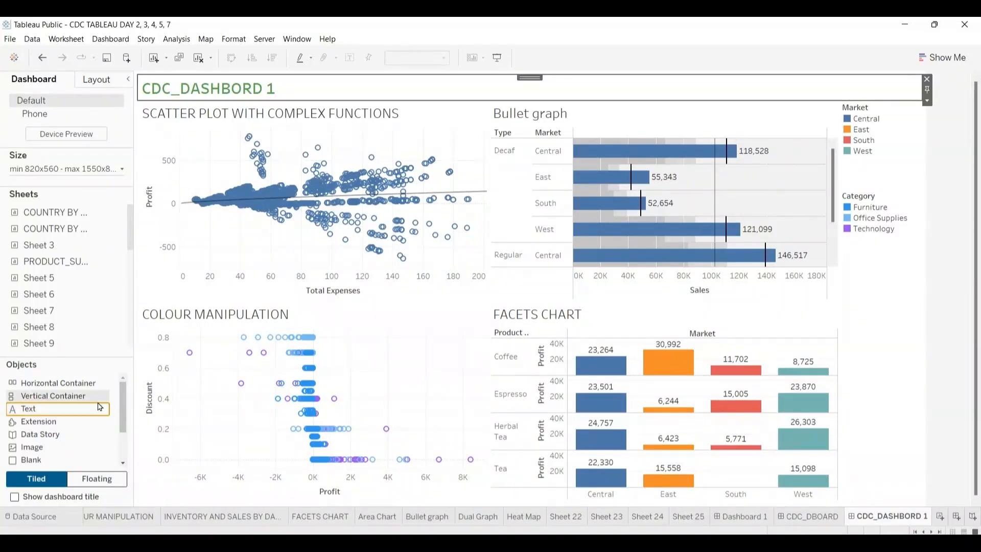
double_click(65, 411)
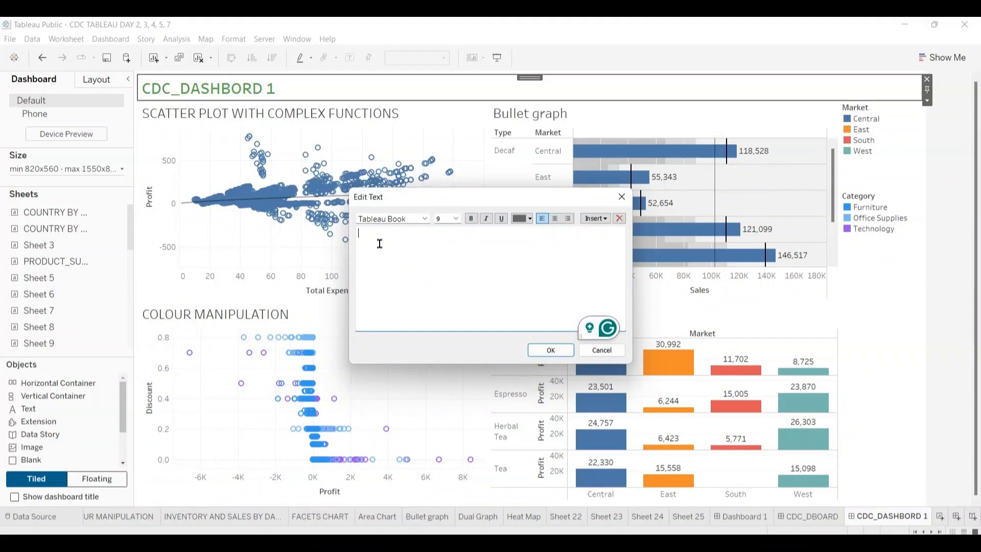
text(THE WORK)
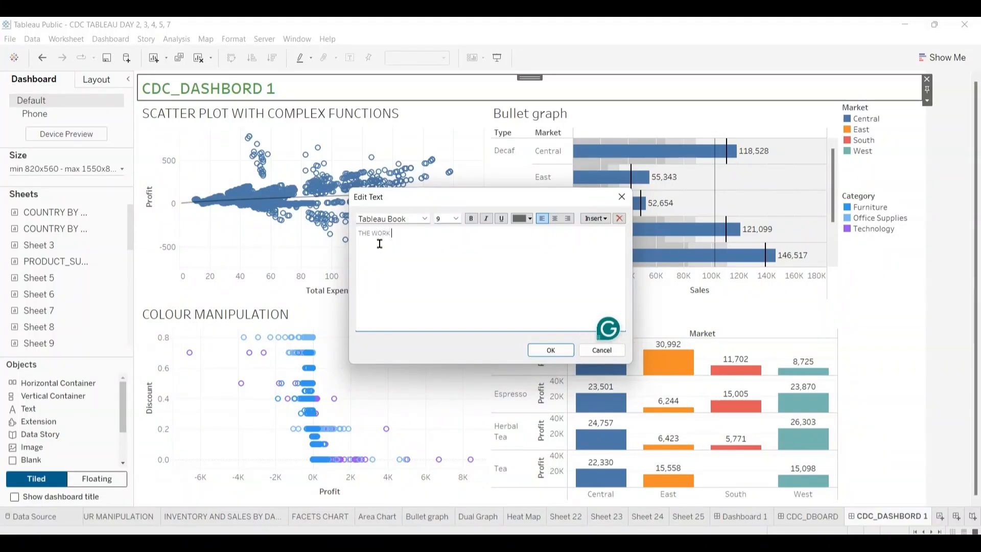
text( IS GREAT)
click(557, 352)
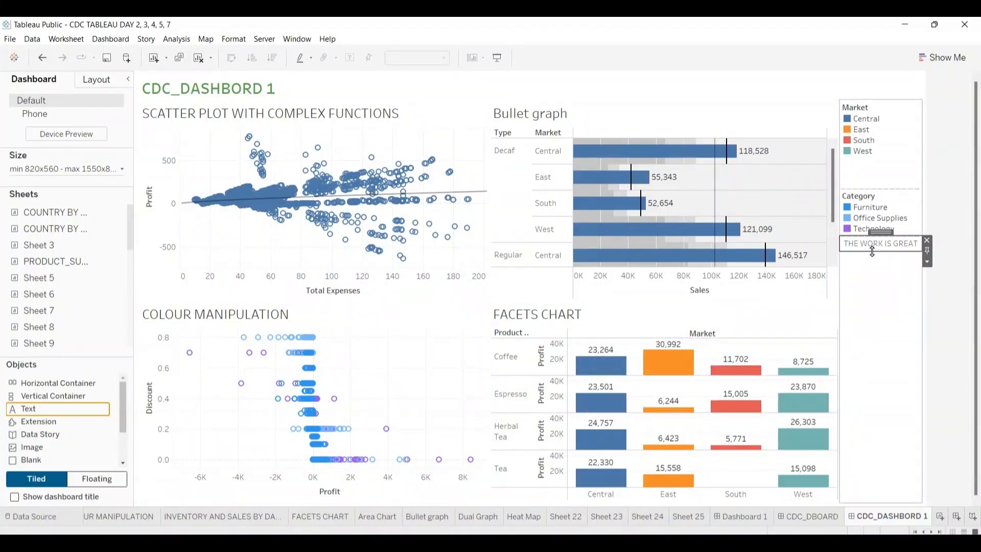
Step: Move the THE WORK IS GREAT text object from below the Category legend to directly above the Bullet graph
click(863, 246)
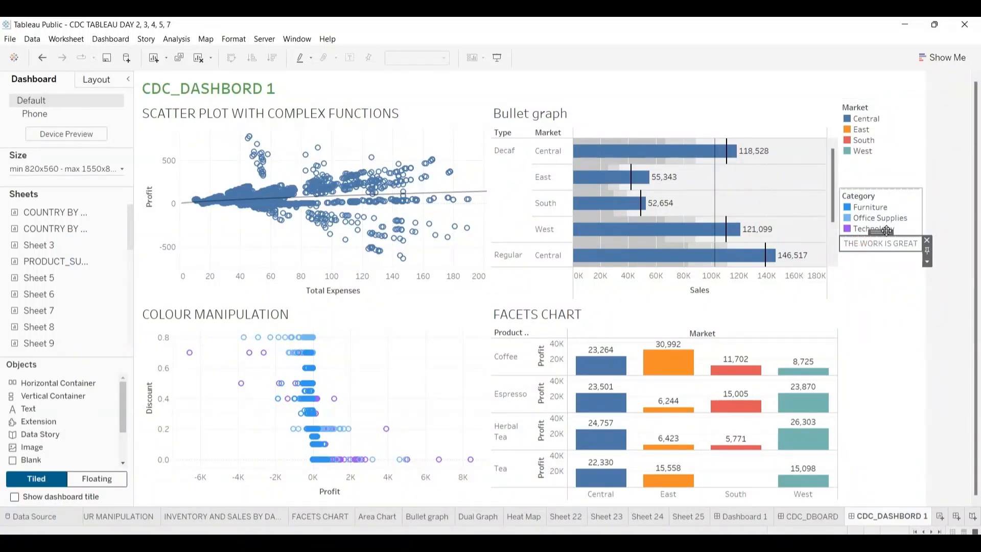
mouse_move(886, 231)
mouse_down()
mouse_move(884, 273)
mouse_move(817, 275)
mouse_move(738, 297)
mouse_move(604, 269)
mouse_move(491, 201)
mouse_move(415, 310)
mouse_move(418, 330)
mouse_move(489, 321)
mouse_move(500, 256)
mouse_move(649, 148)
mouse_up()
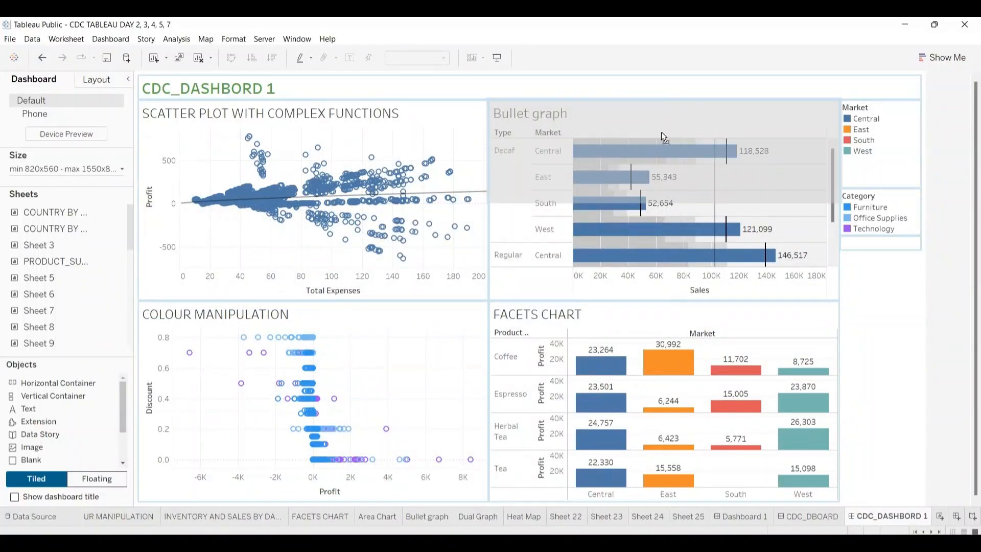
mouse_move(670, 112)
mouse_down()
mouse_move(670, 104)
mouse_move(671, 111)
mouse_up()
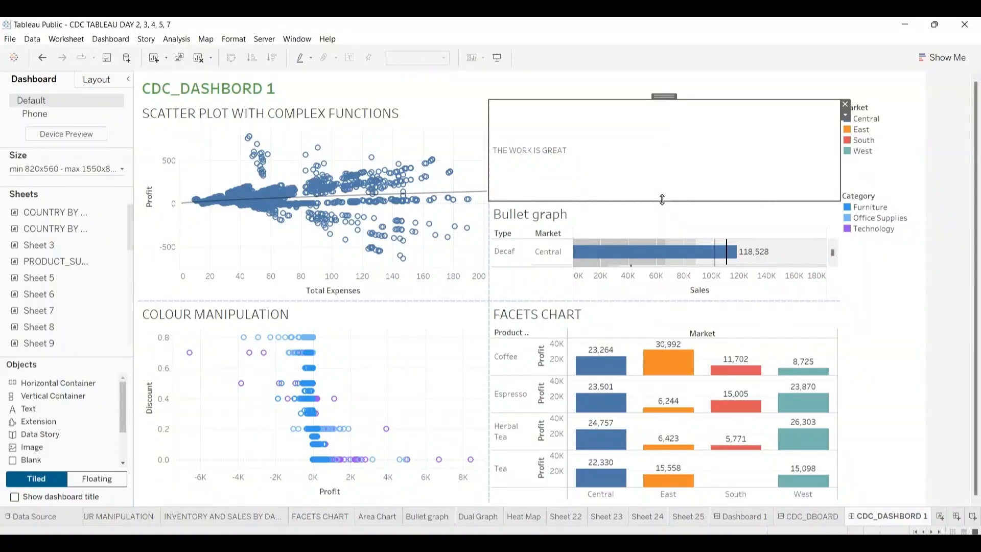
Step: Reduce the text object's height to a thin strip, and widen the scatter plot so the text and Bullet graph become narrower
drag(662, 200, 659, 162)
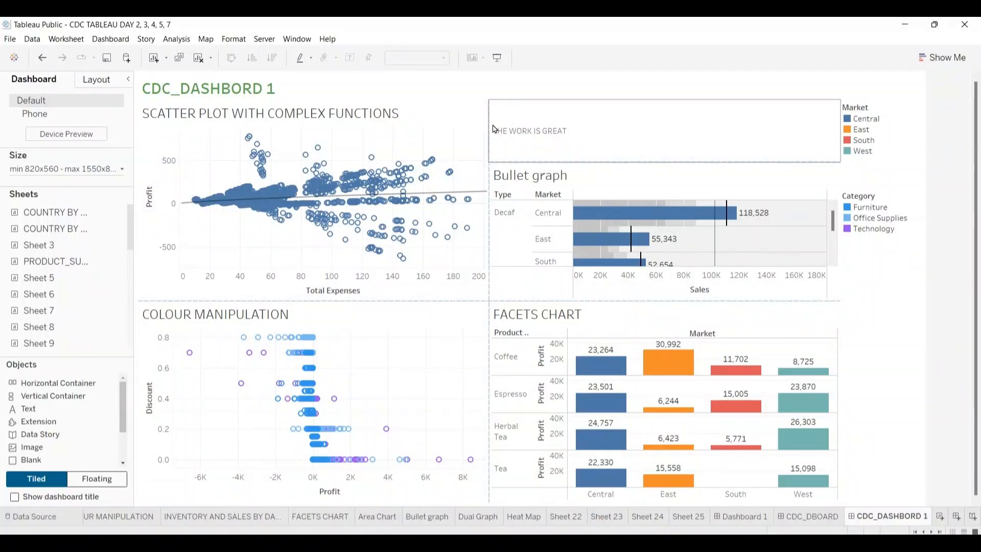
drag(490, 126, 542, 127)
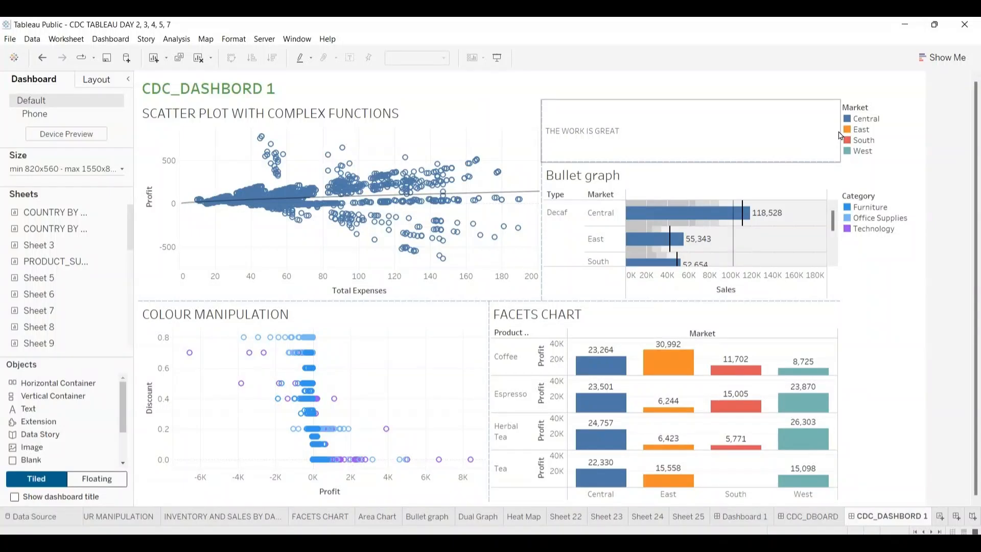
click(704, 152)
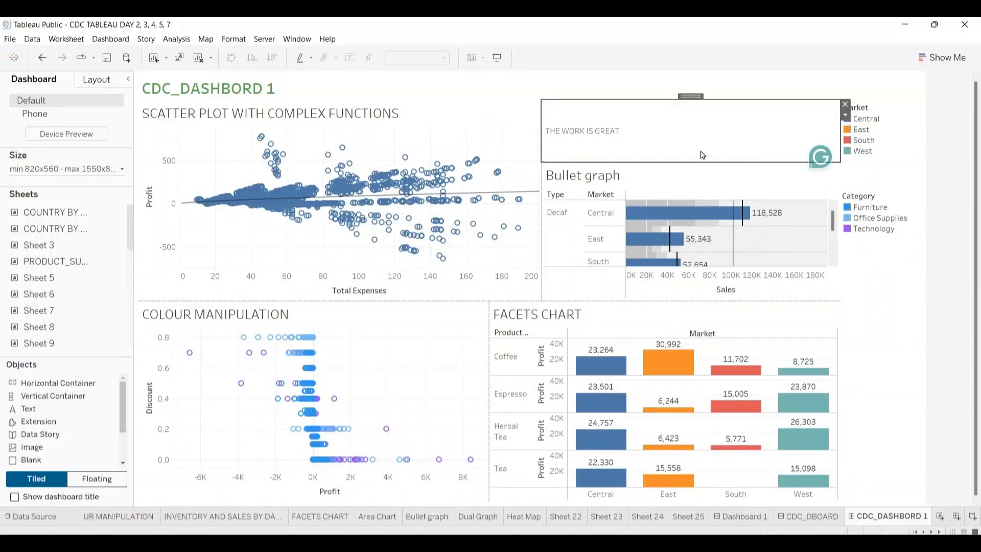
drag(700, 161, 700, 135)
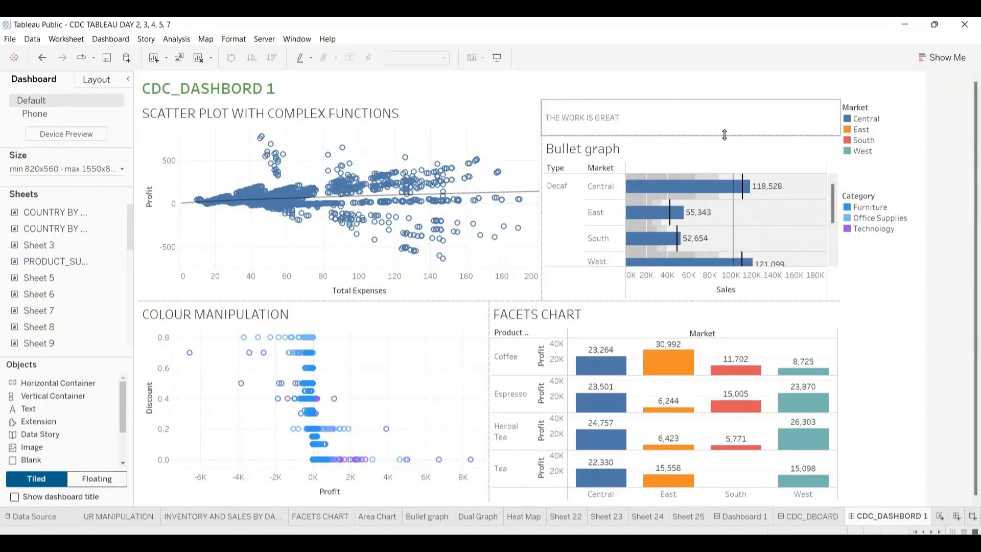
Step: Review the editing, formatting and floating options available for the THE WORK IS GREAT text object
click(681, 118)
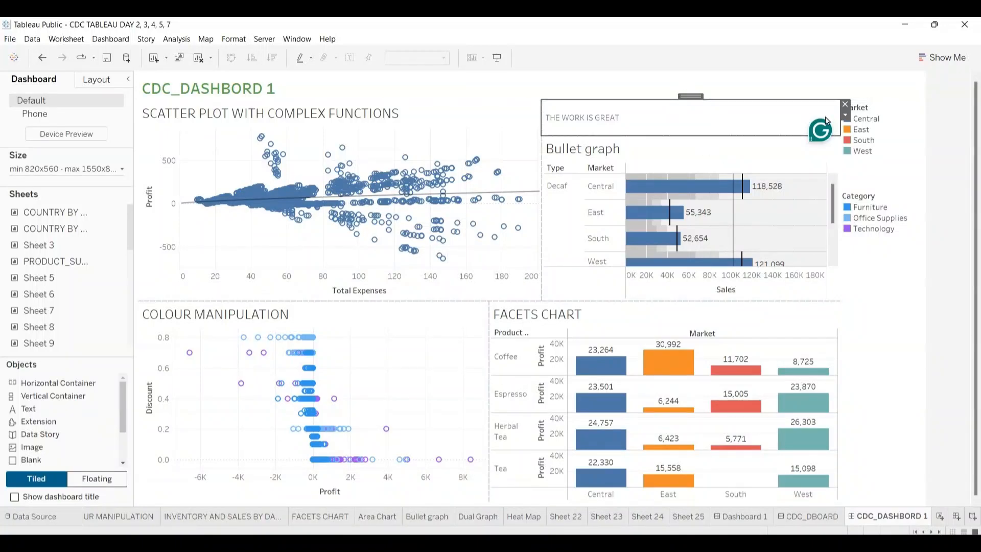
click(853, 108)
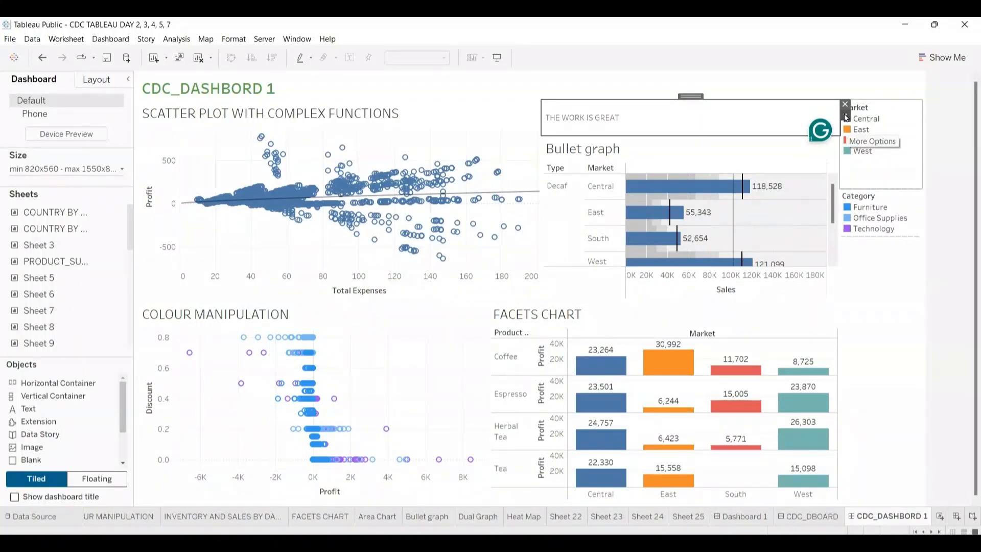
click(846, 117)
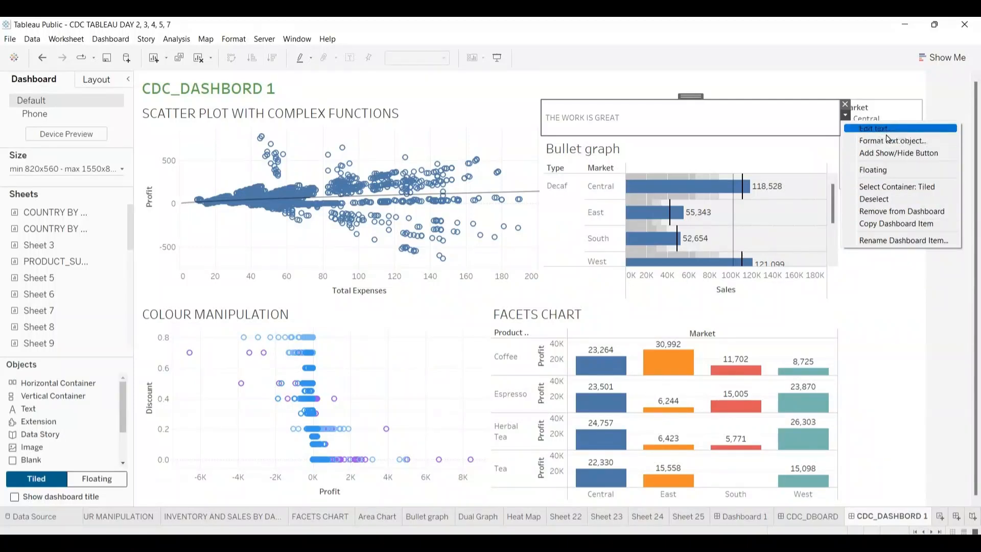
click(802, 149)
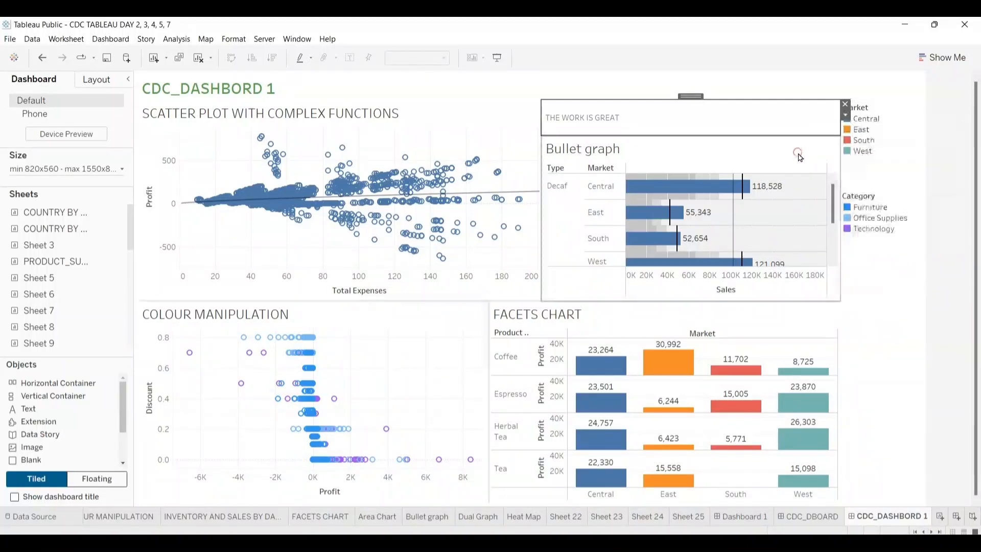
click(875, 280)
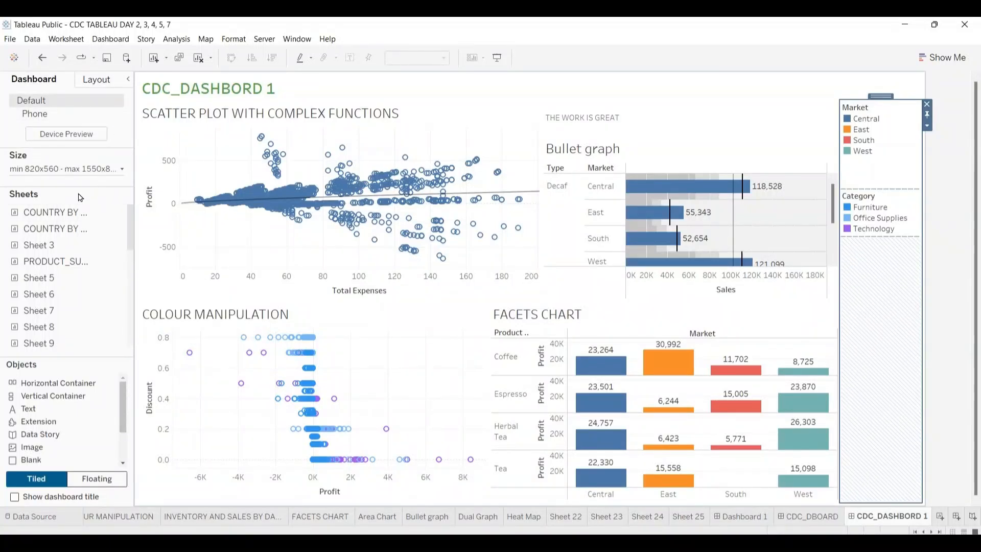
drag(81, 212, 363, 350)
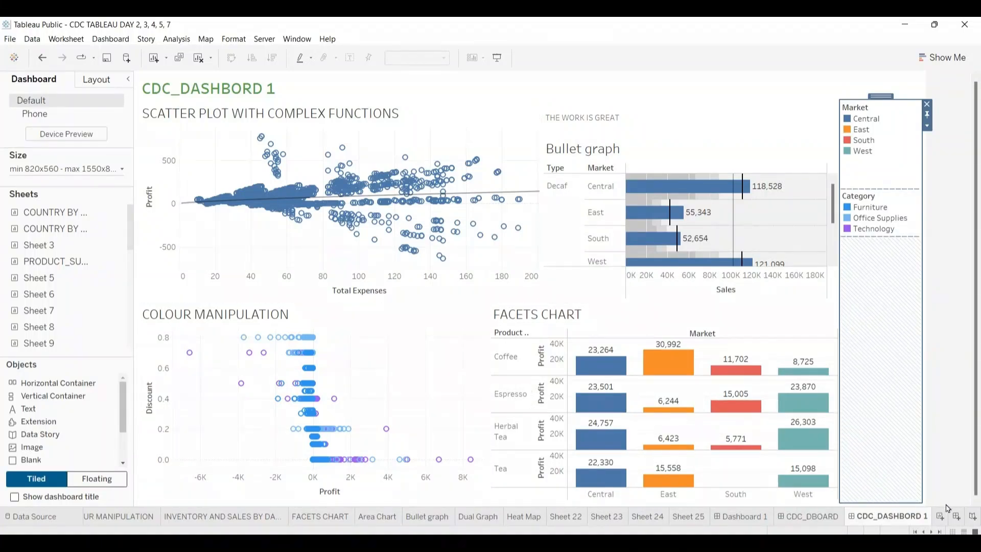
Step: Create a new story in the workbook
click(973, 518)
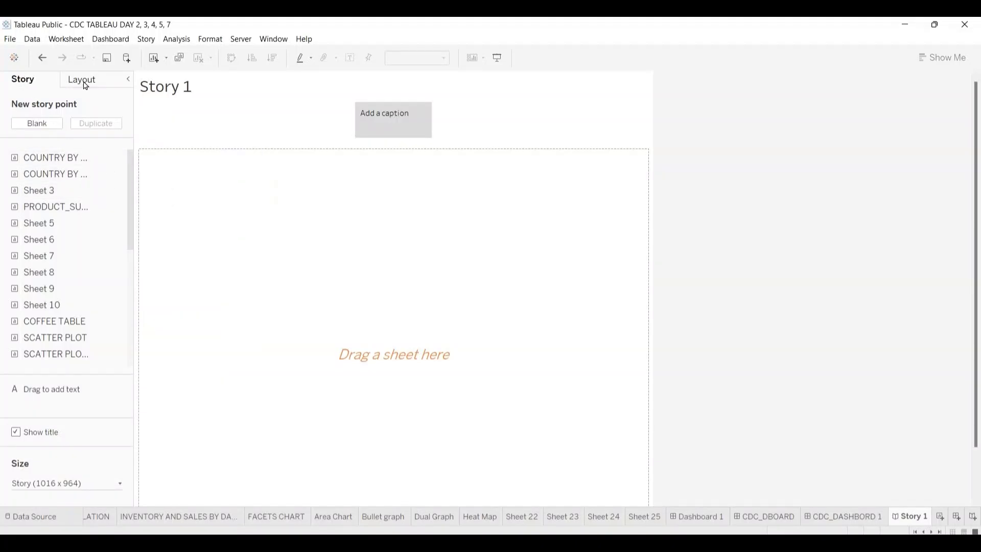
Step: Collapse the story's side pane and expand it again
click(129, 80)
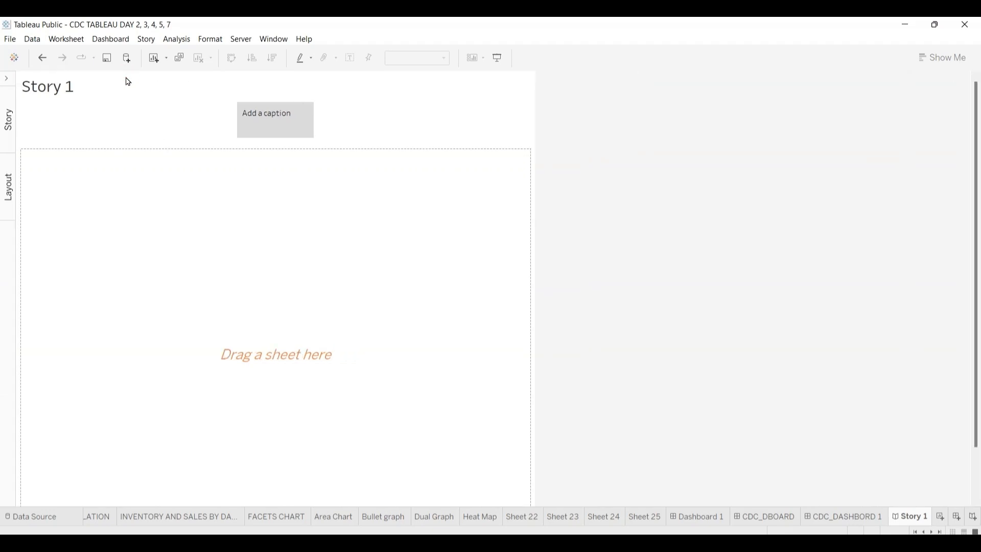
click(6, 76)
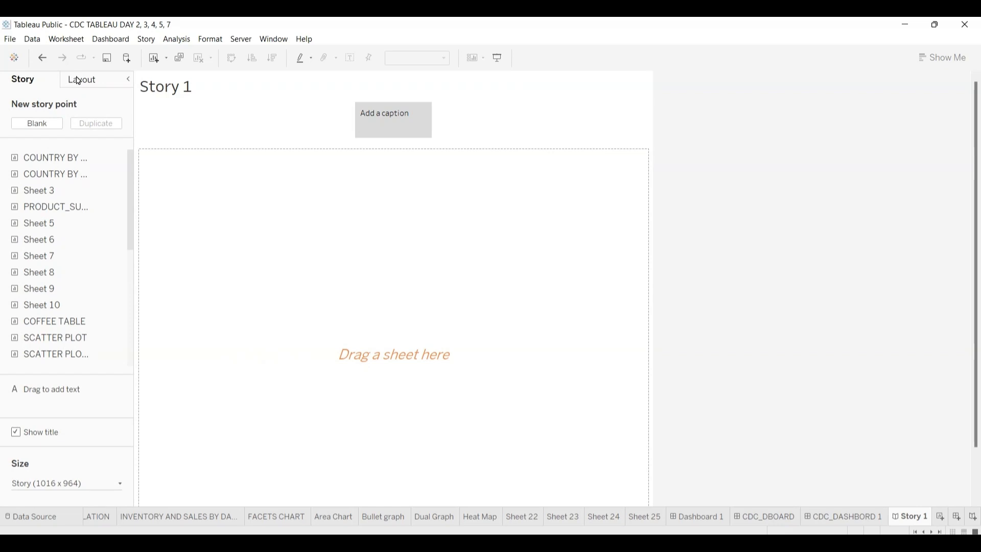
Step: Try the Numbers, Dots and Arrows only navigator styles for the story, and set it back to Caption boxes
click(78, 79)
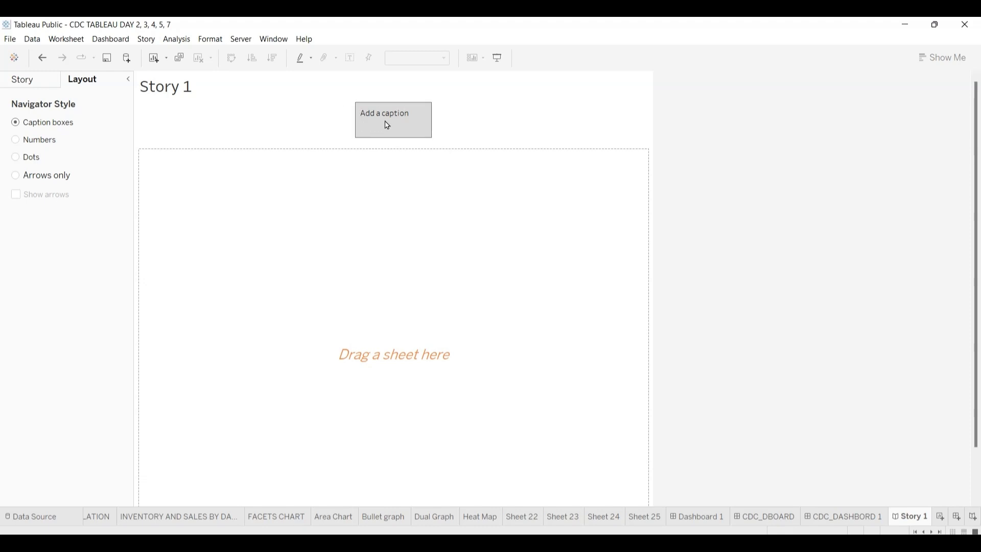
click(16, 140)
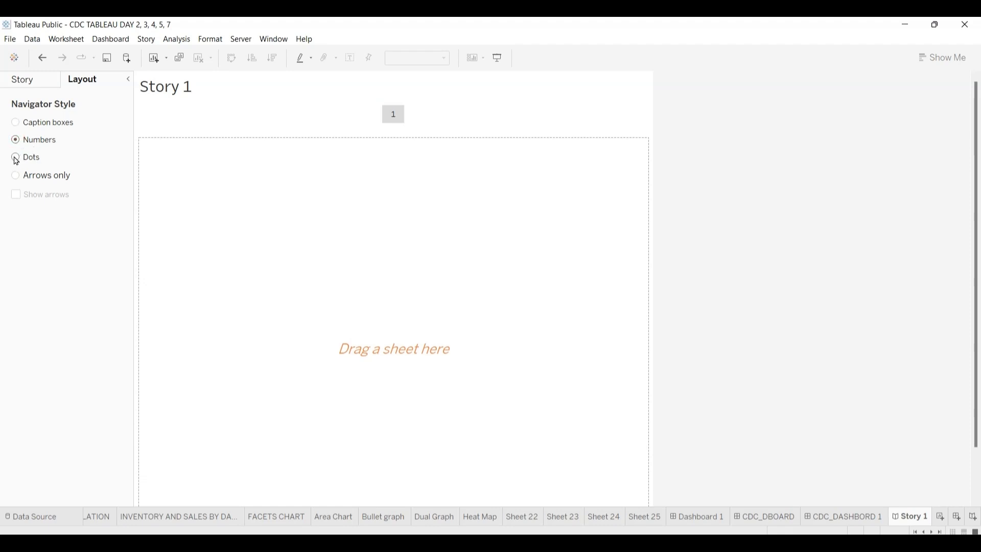
click(16, 158)
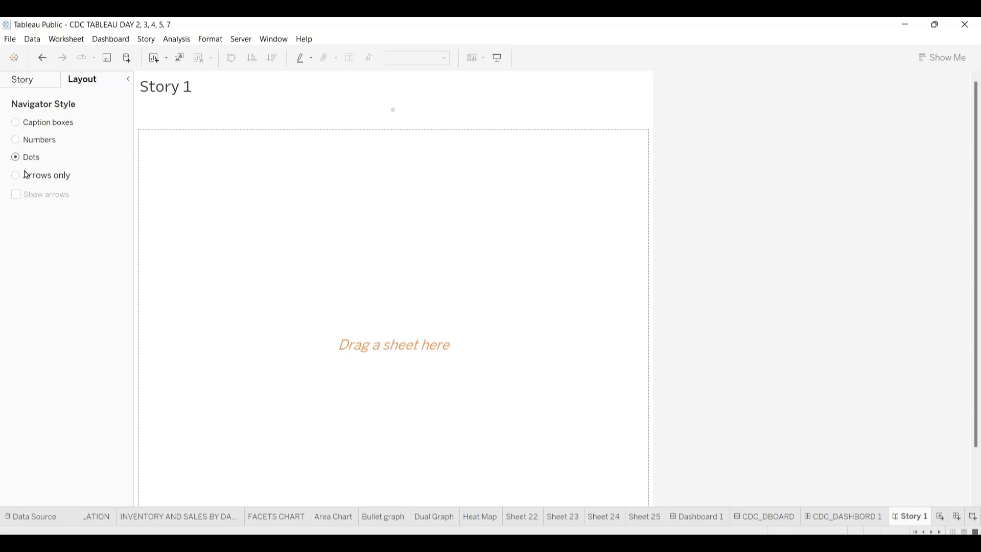
click(16, 176)
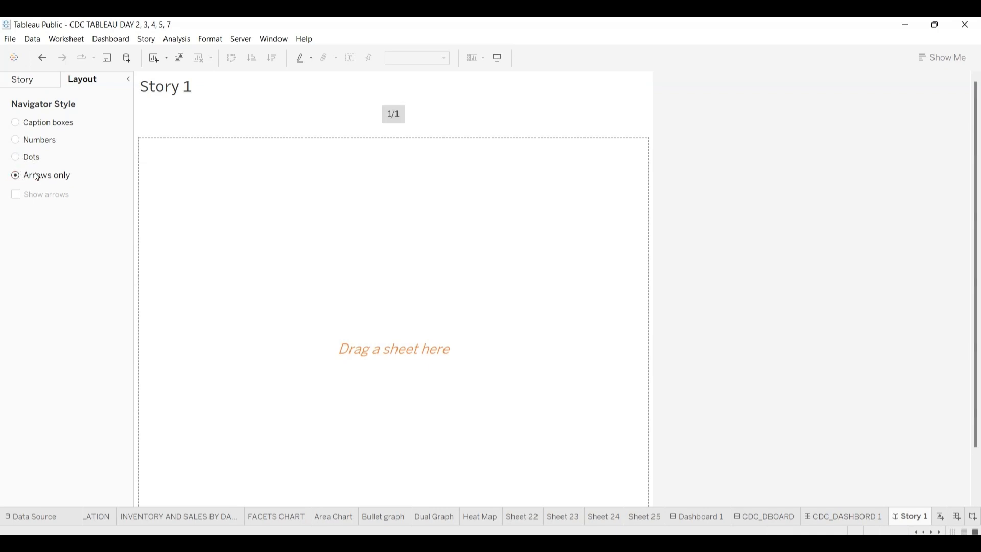
click(15, 195)
click(16, 123)
click(35, 80)
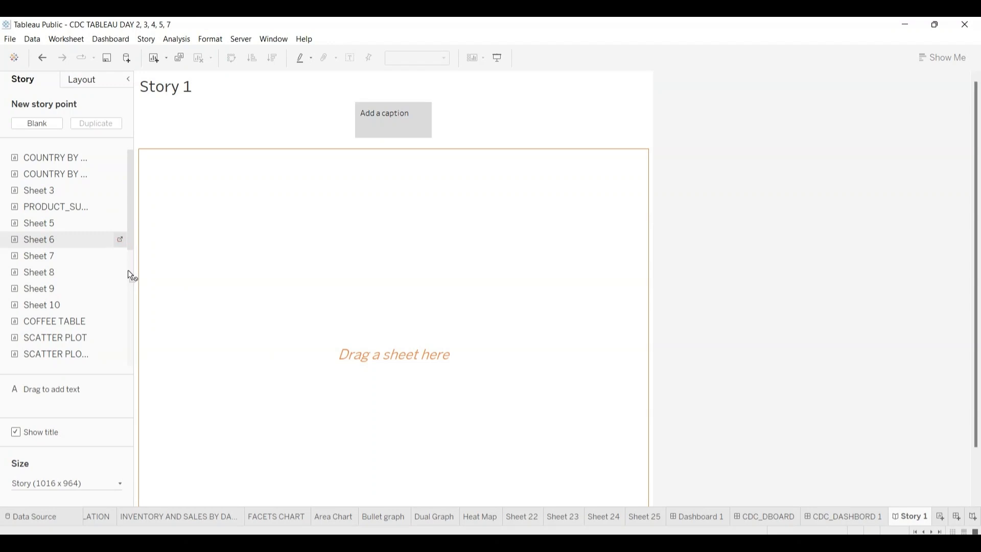
Step: Find the SCATTER PLOT WITH LINEAR TREND LINE sheet and place it in the story point
drag(131, 247, 131, 301)
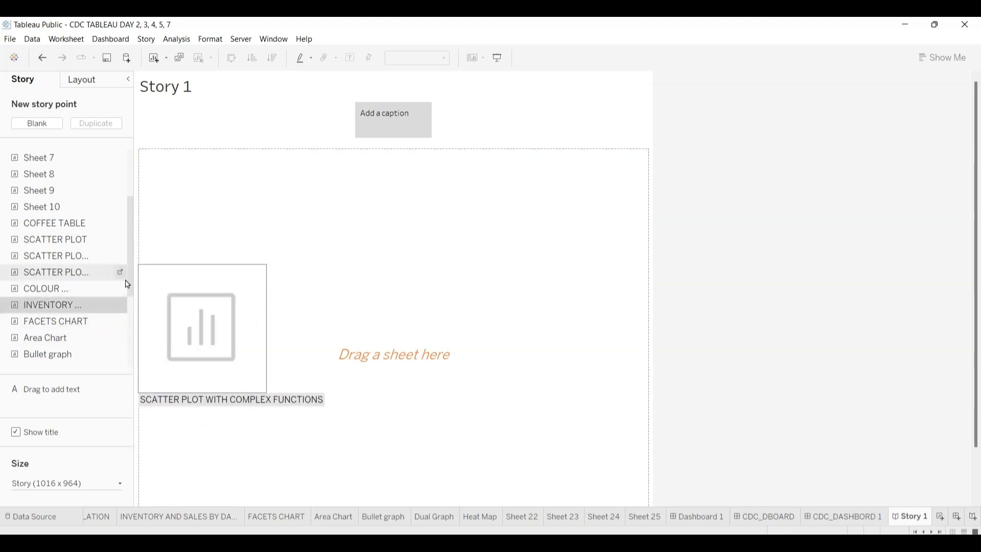
drag(130, 275, 131, 324)
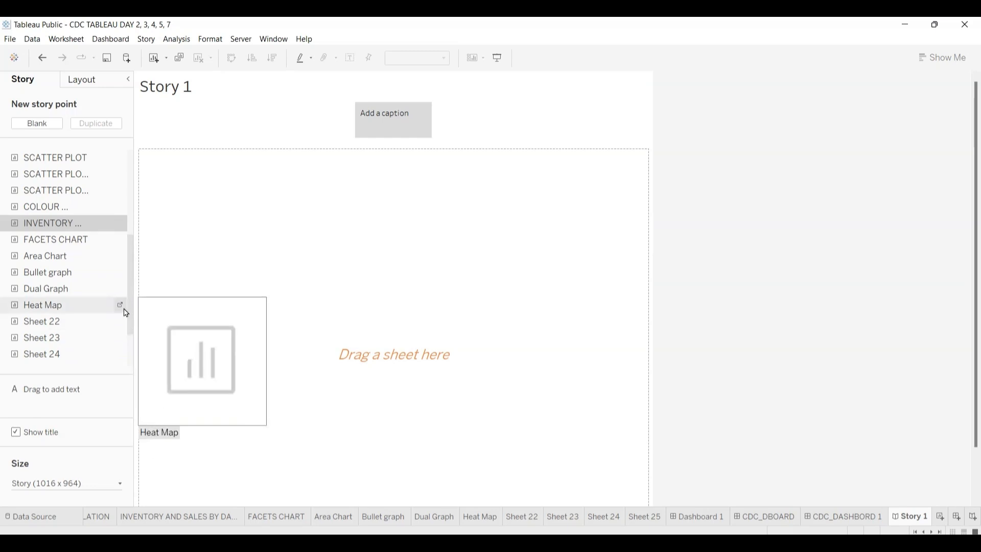
drag(129, 306, 132, 341)
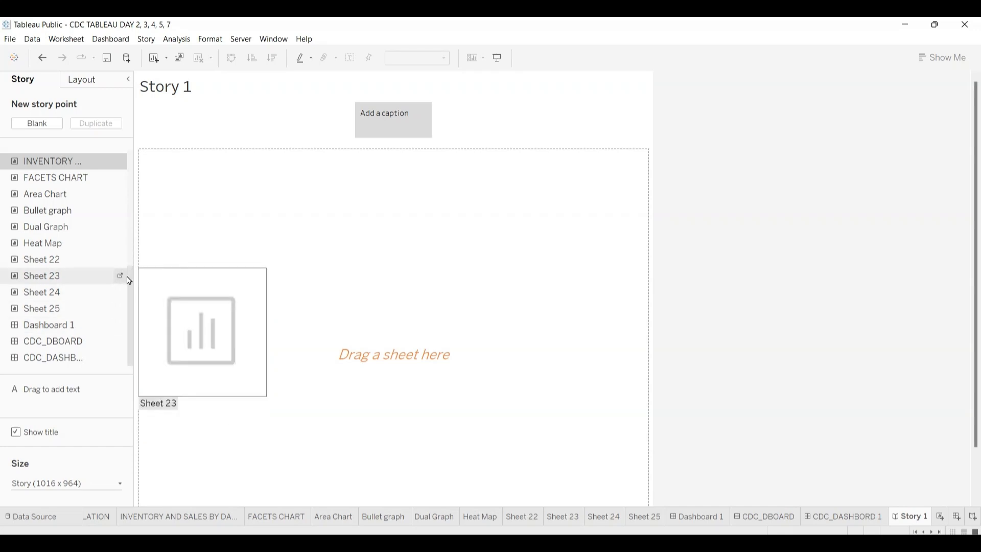
scroll(131, 261, up, 1)
scroll(132, 250, up, 3)
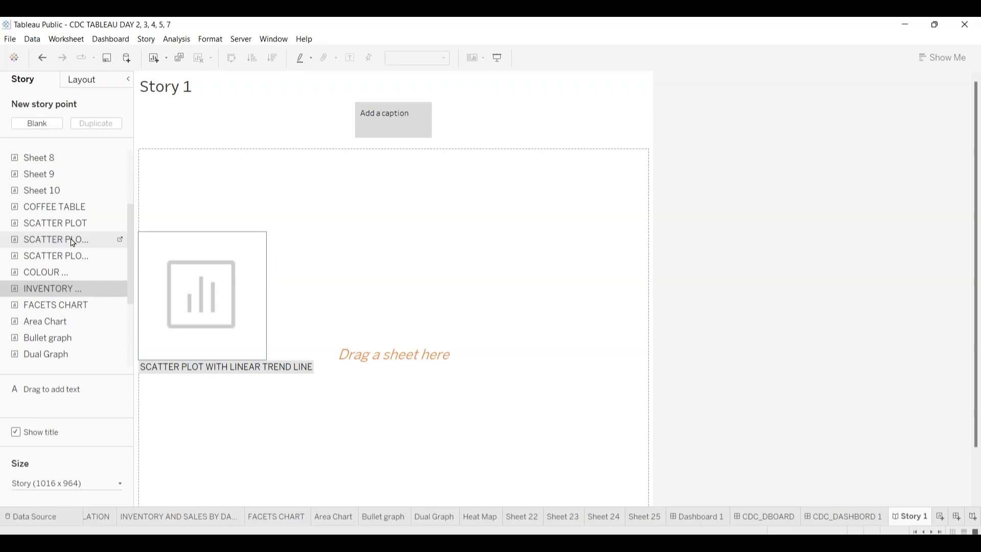
drag(73, 242, 233, 233)
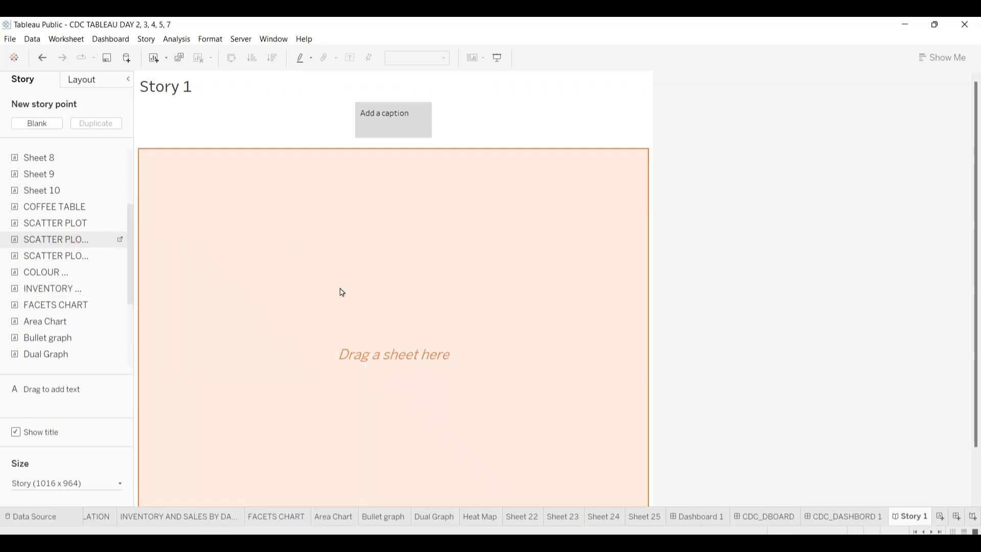
drag(342, 293, 342, 292)
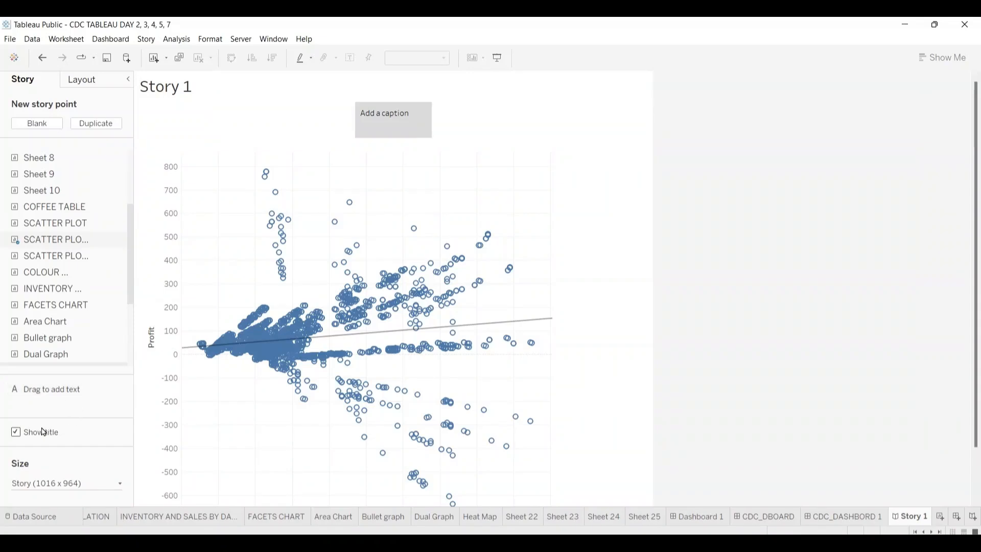
Step: Hide the story title and show it again
click(16, 432)
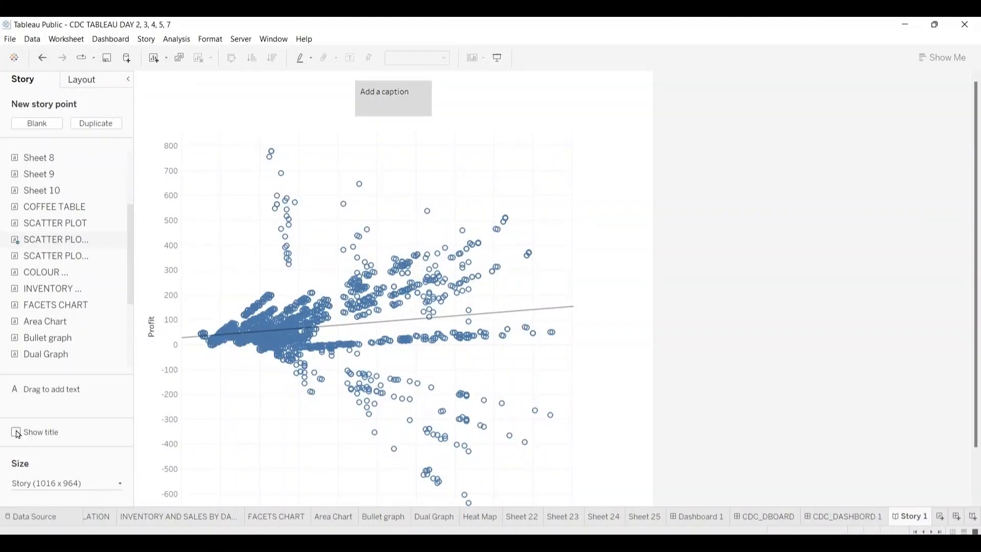
click(16, 432)
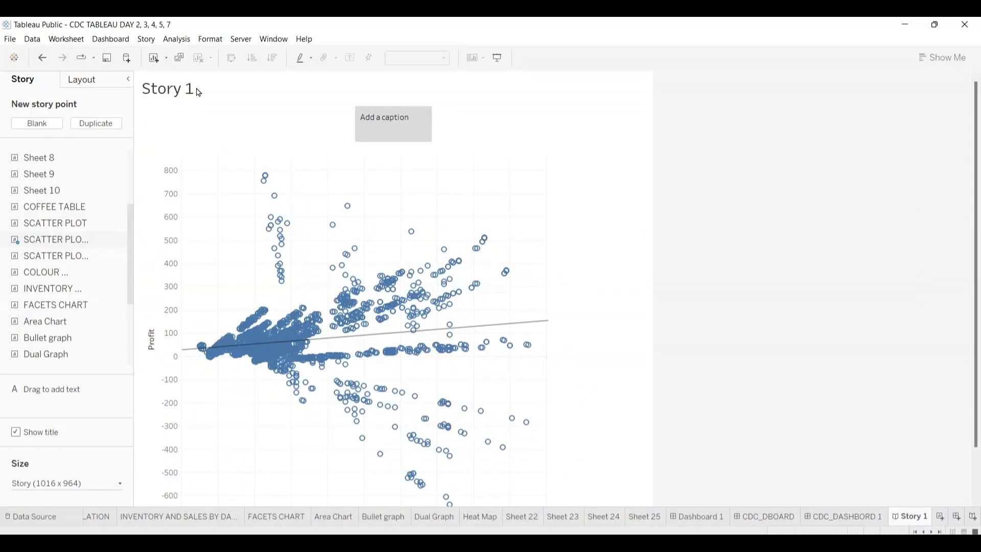
Step: Replace the story title's sheet-name placeholder with AGGRESSIVE MARKETING THROUGH PROMOTIONS ON BIKES
click(198, 89)
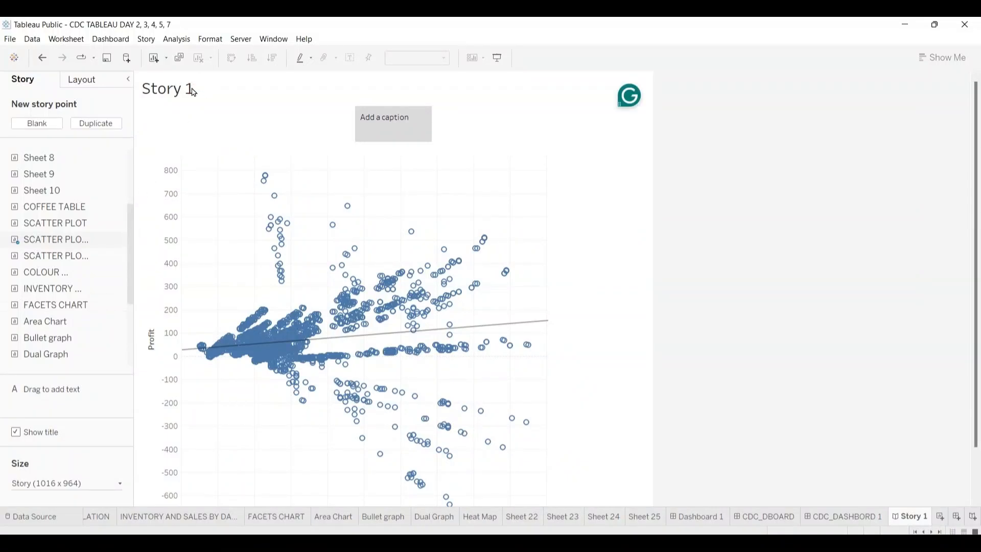
double_click(189, 89)
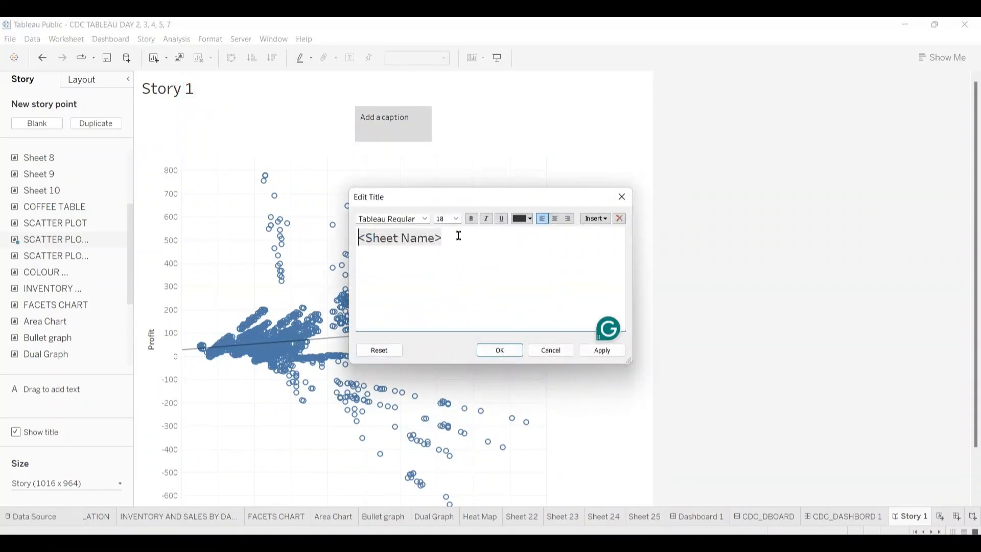
key(ctrl+a)
key(BackSpace)
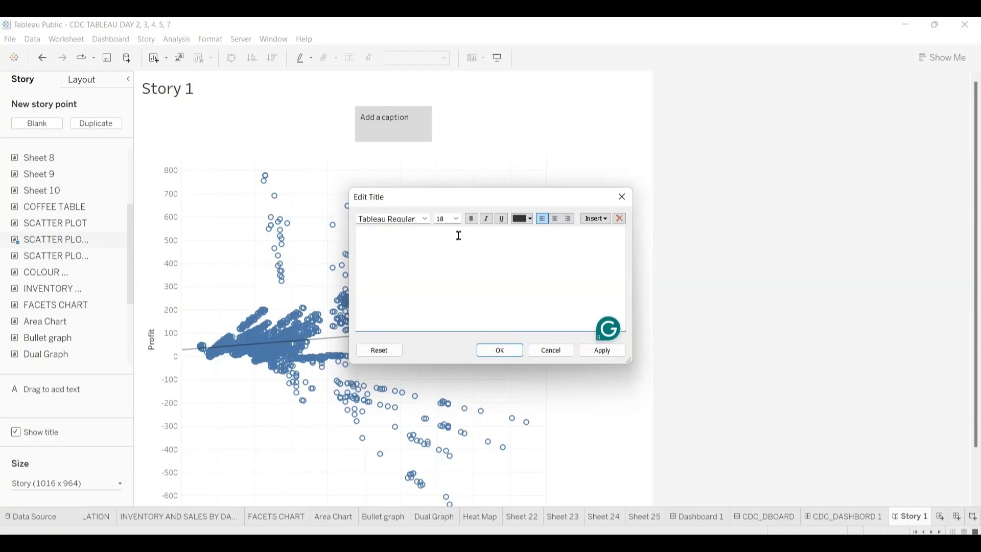
text(MOR)
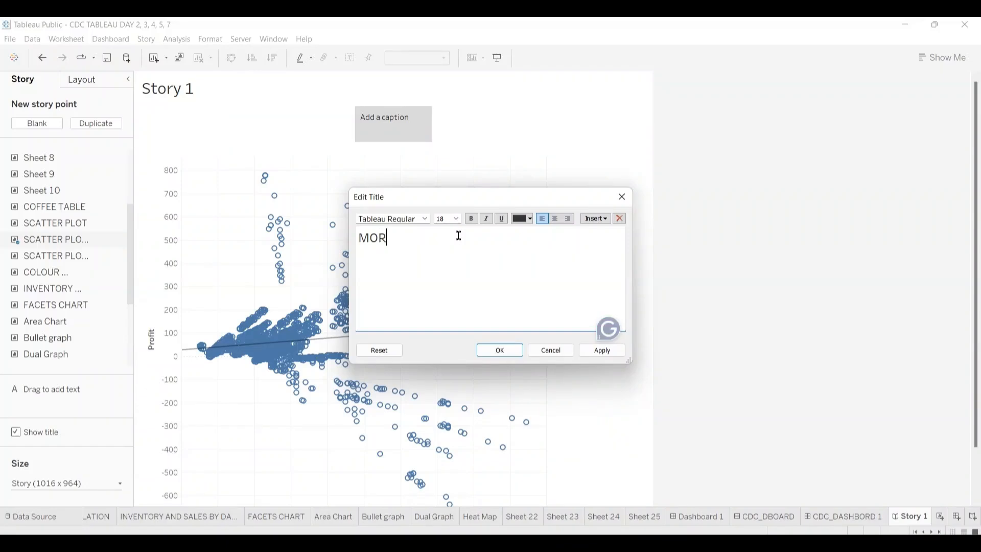
text(E)
text( A)
key(BackSpace)
key(BackSpace)
key(BackSpace)
key(BackSpace)
key(BackSpace)
key(BackSpace)
text(AGGRESSIVE)
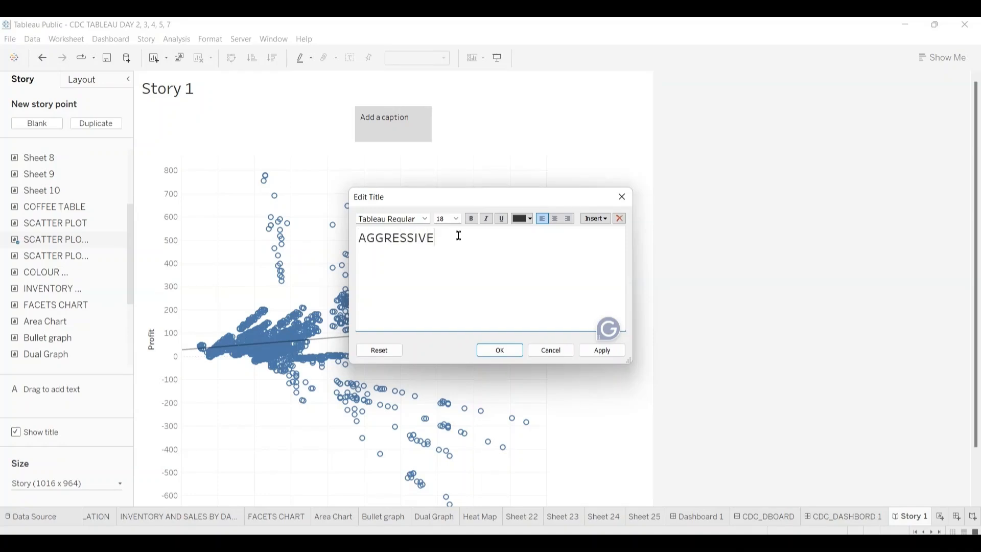
text( MARKETING THROU)
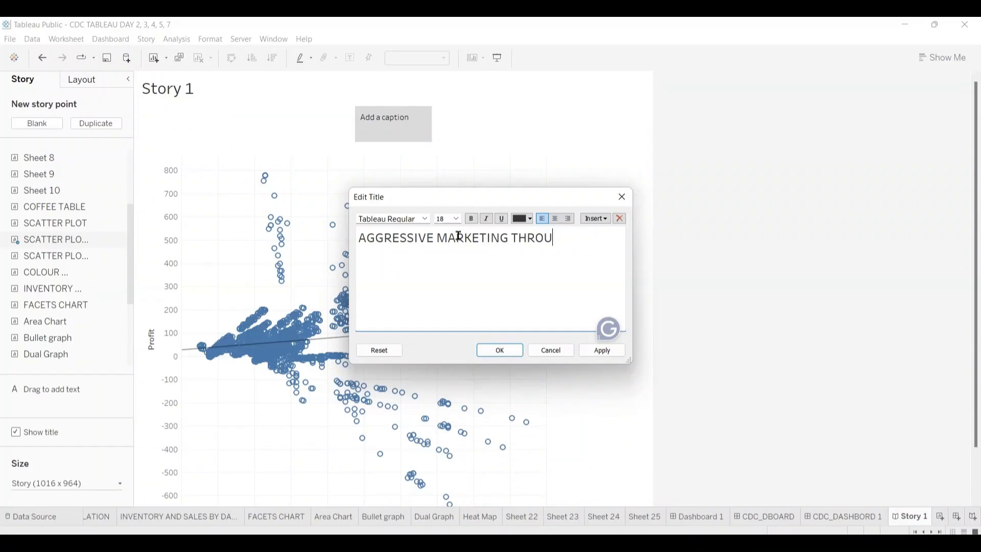
text(GH PROMOTI)
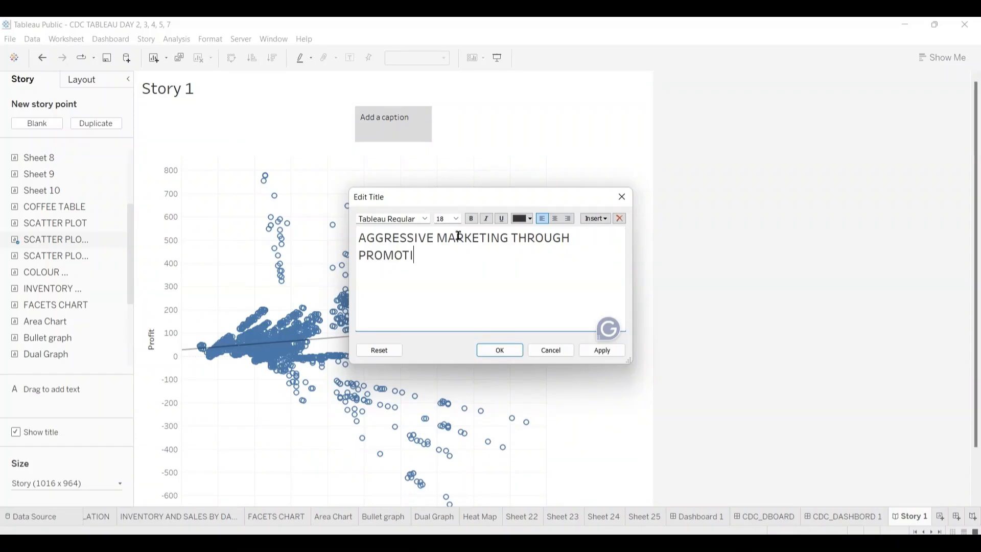
text(ONS ON BIKE)
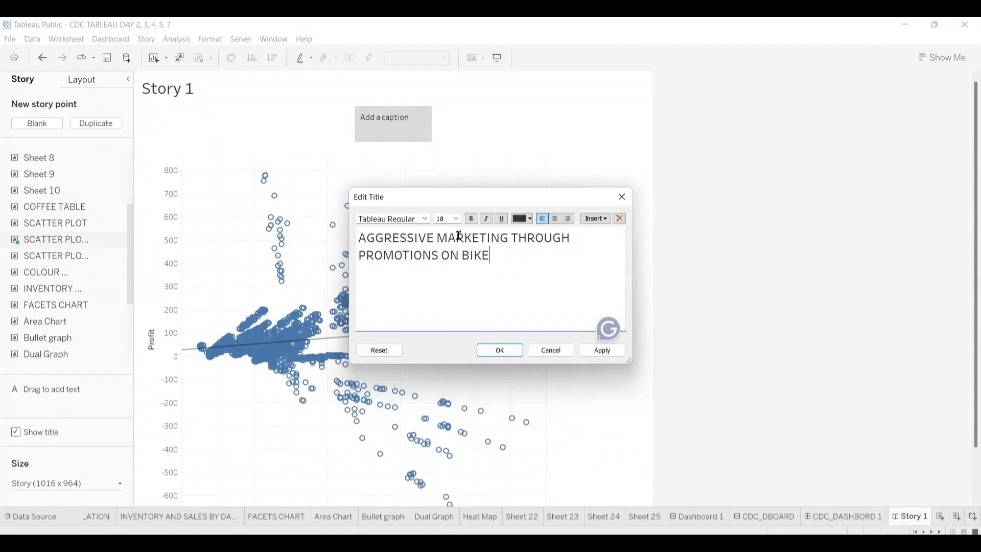
text(S)
Step: Format the whole story title in teal and bold, and apply the title changes
key(shift+Up)
key(shift+Home)
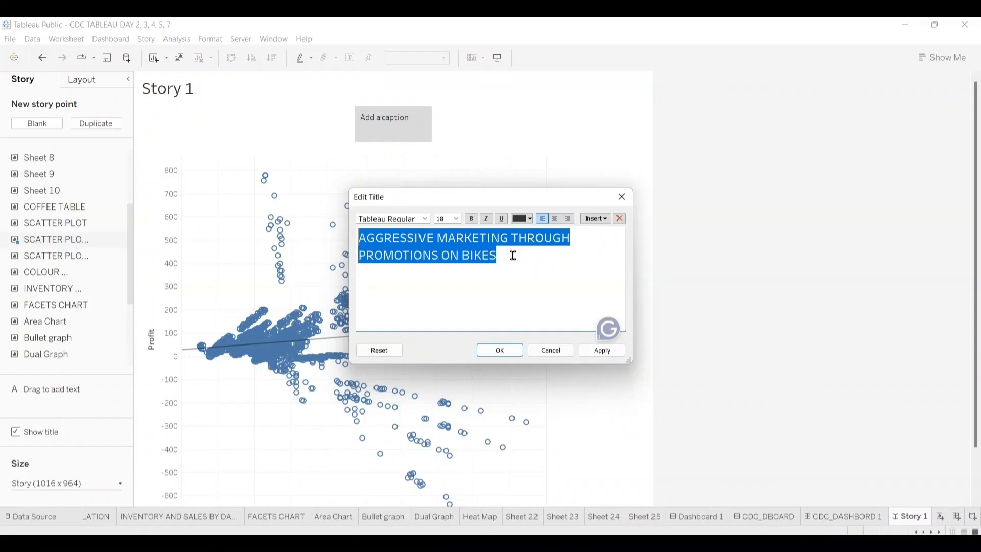
click(518, 219)
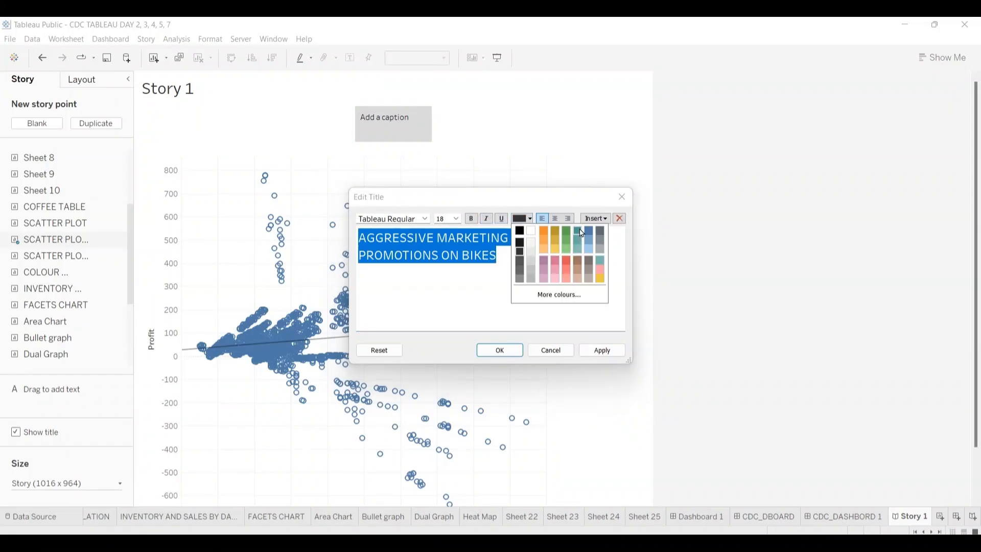
click(576, 230)
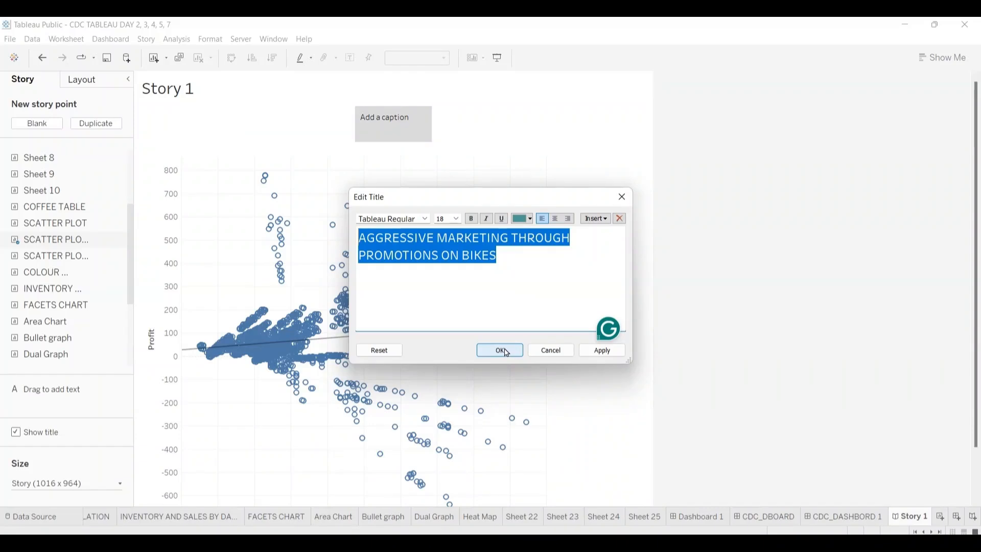
click(512, 262)
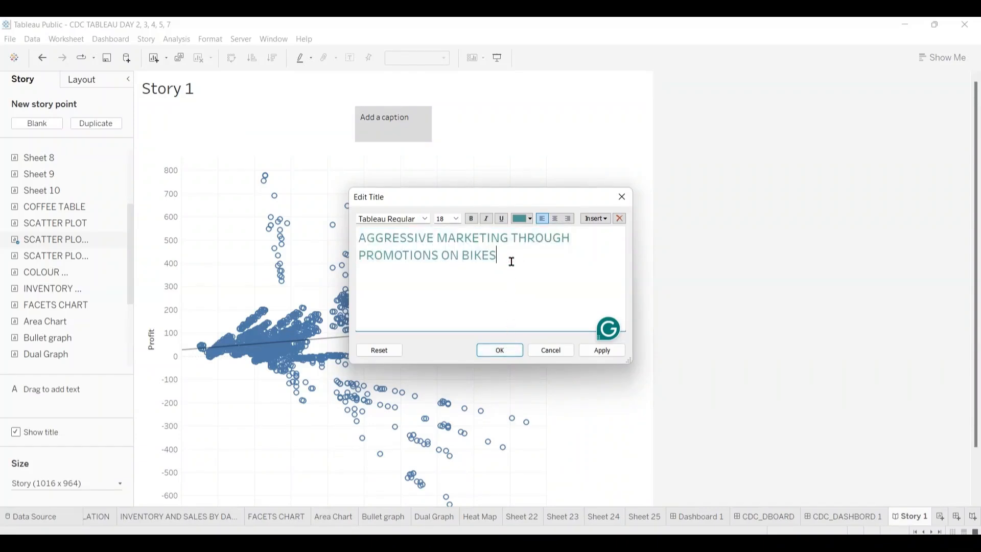
key(ctrl+a)
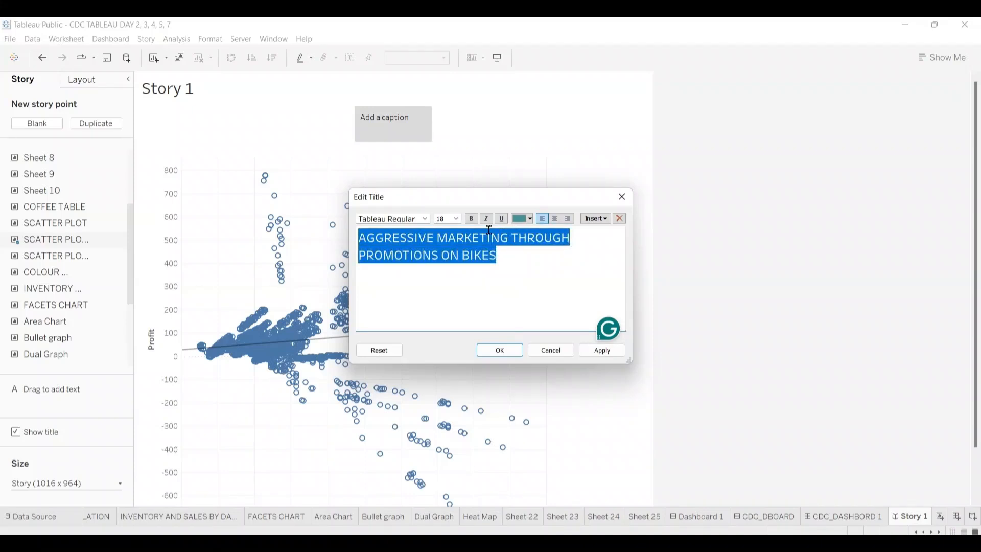
click(472, 219)
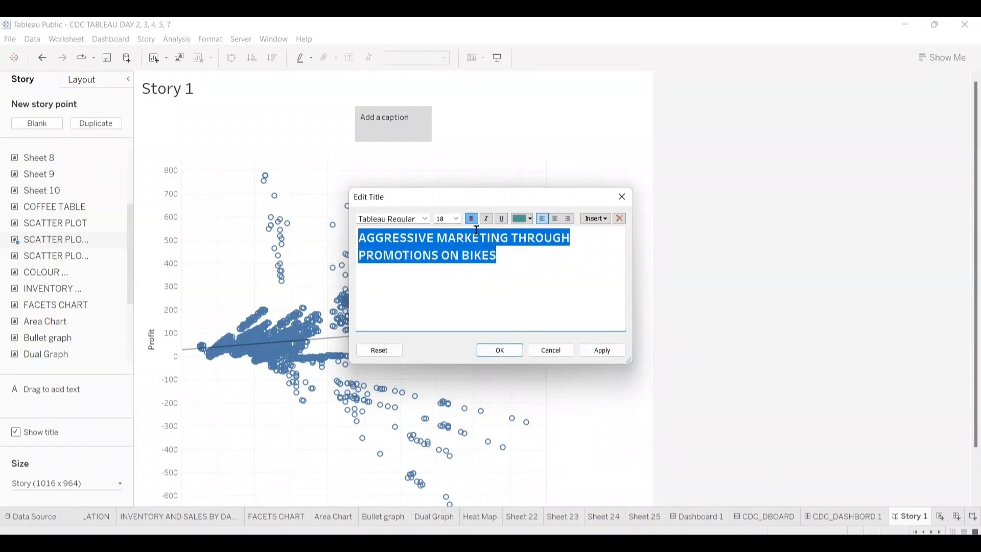
click(500, 350)
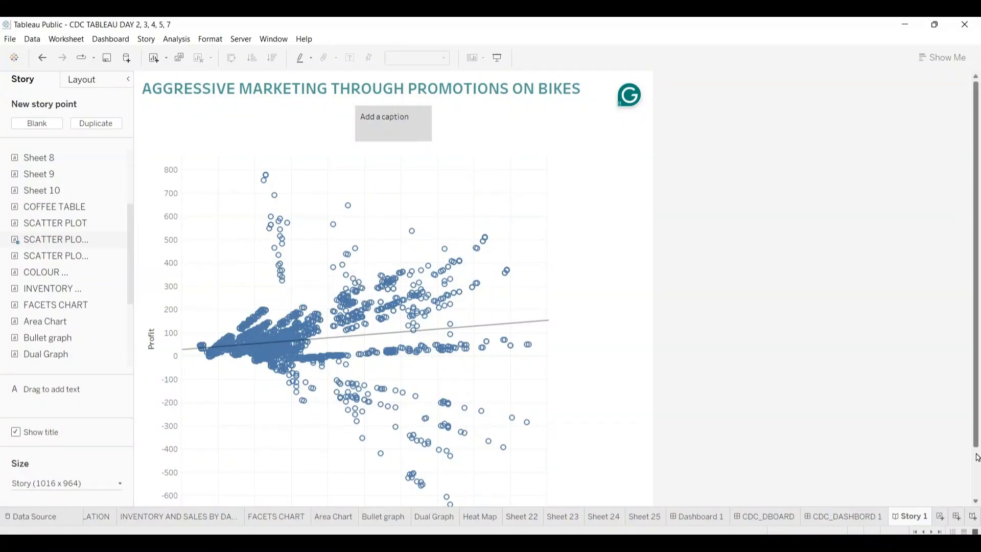
Step: Try story widths of 1116 px and 916 px, and set the width back to 1016 px
drag(977, 455, 977, 490)
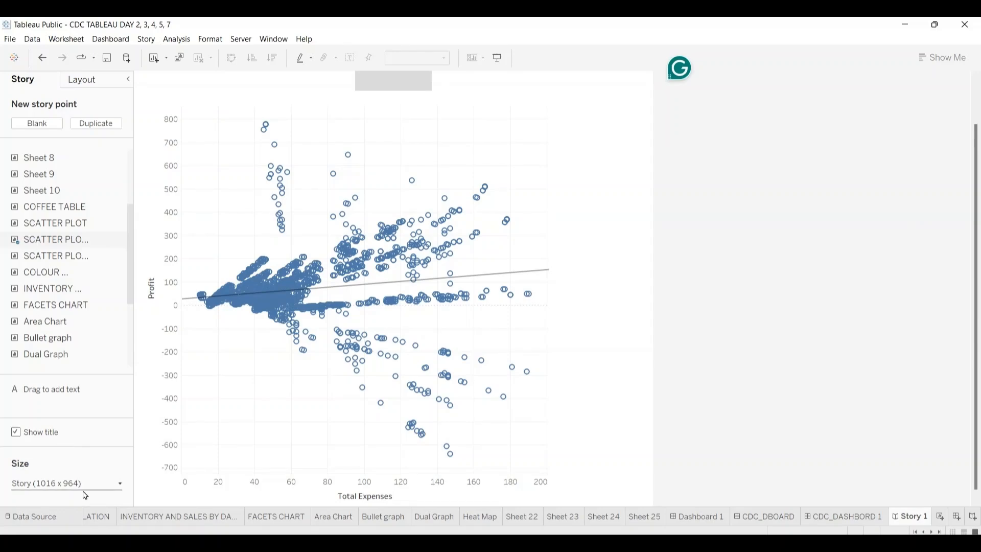
click(121, 483)
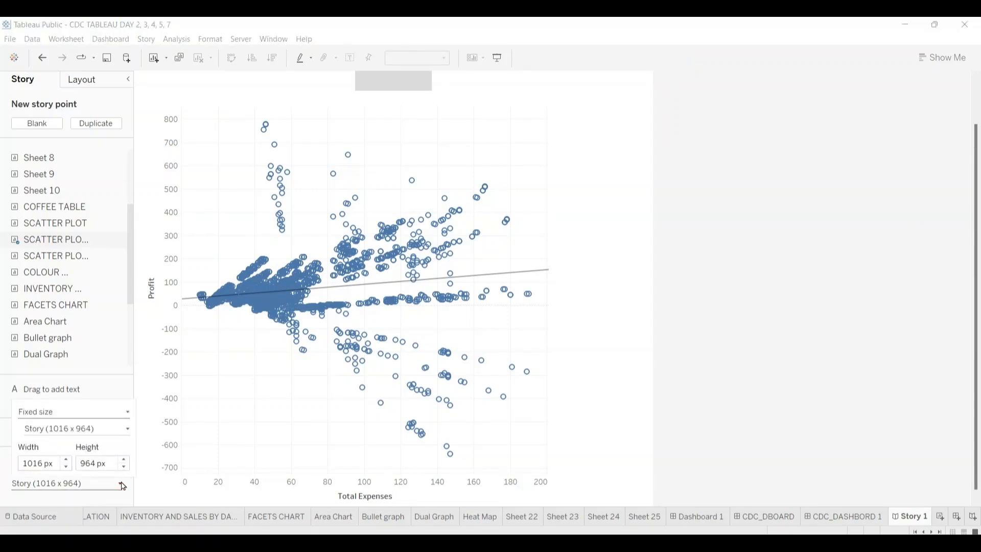
click(66, 460)
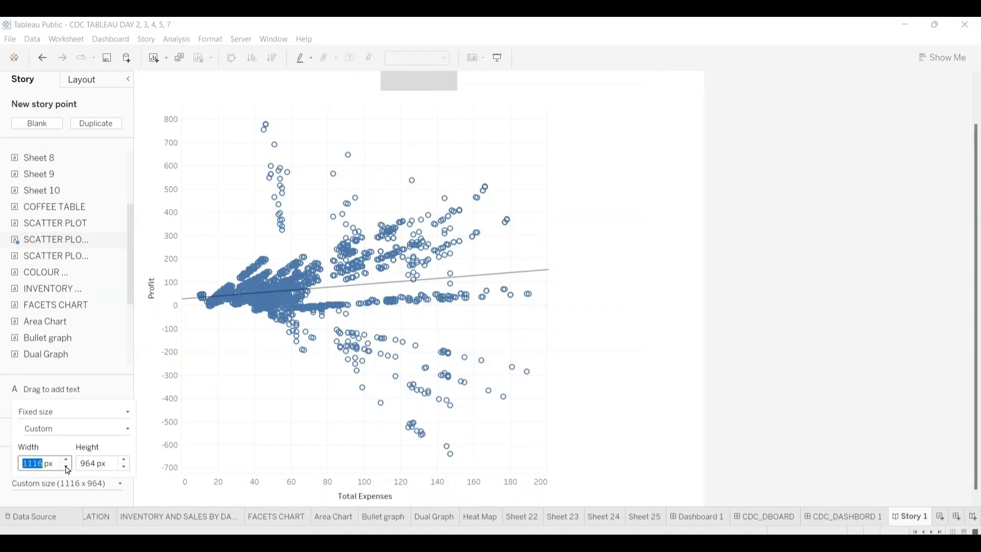
click(67, 467)
click(66, 469)
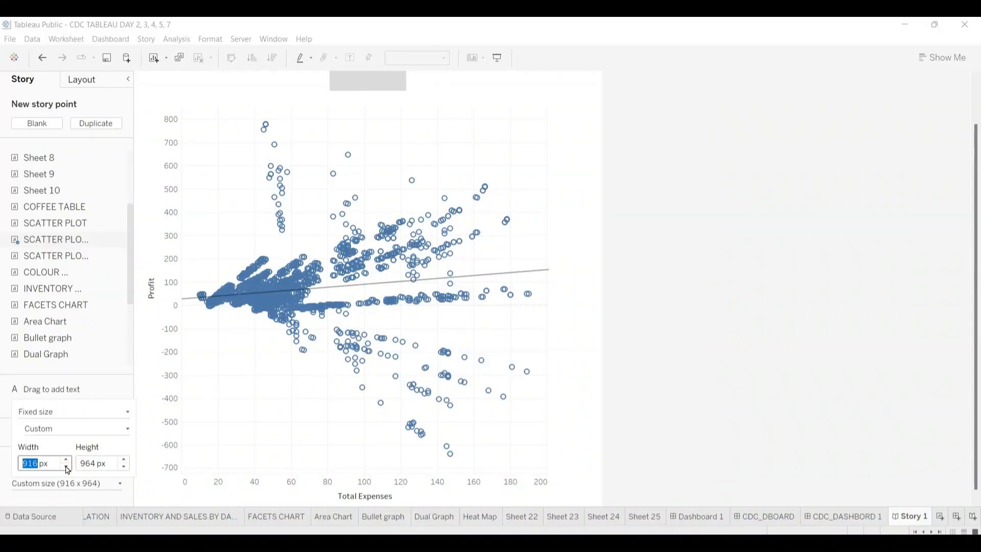
click(67, 459)
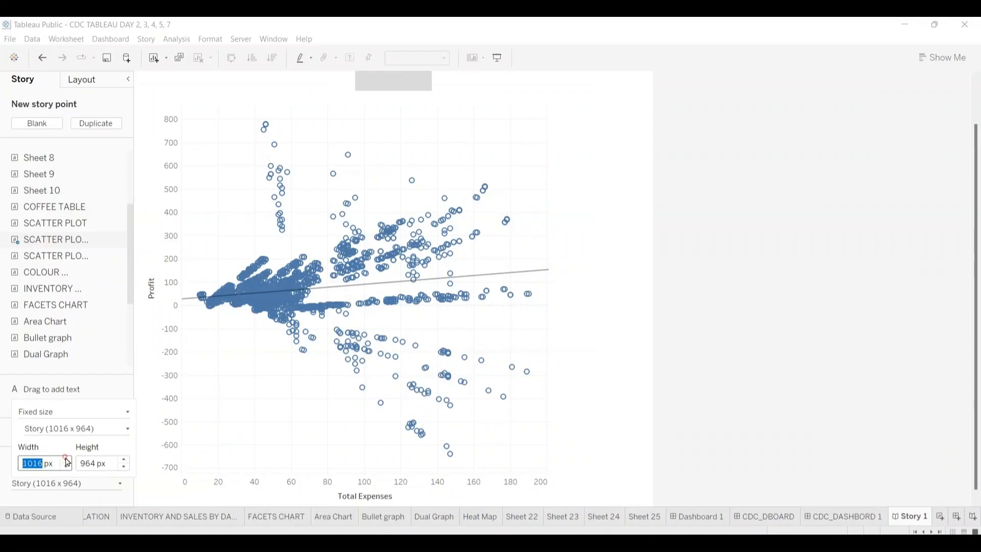
Step: Set the story's fixed size to a custom width of 1316 px and height of 764 px
click(67, 458)
click(66, 459)
click(66, 459)
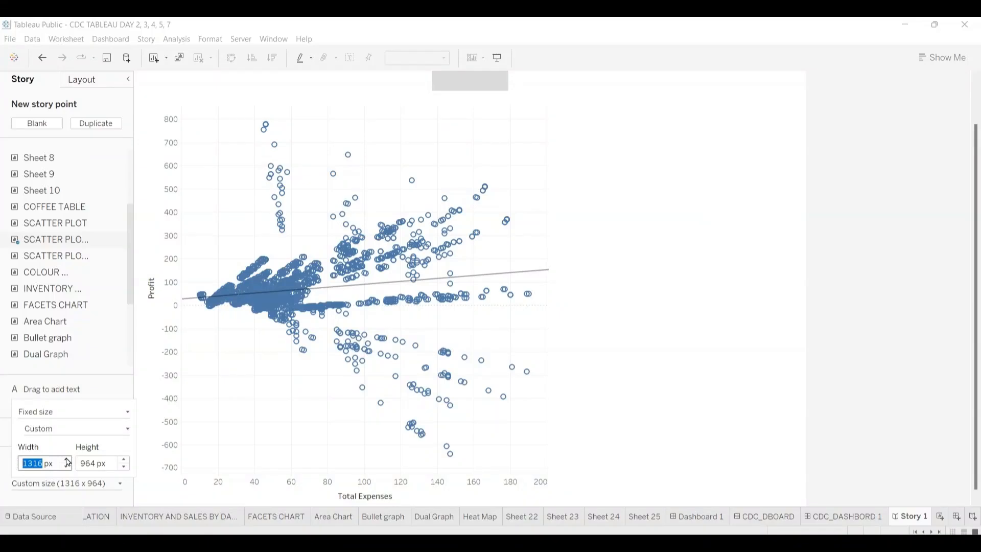
click(125, 460)
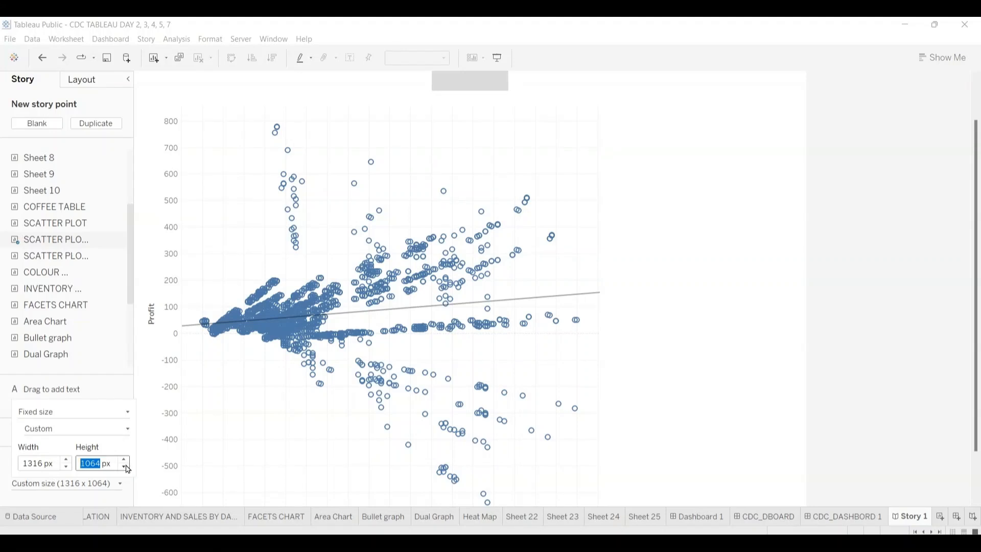
click(124, 467)
click(124, 467)
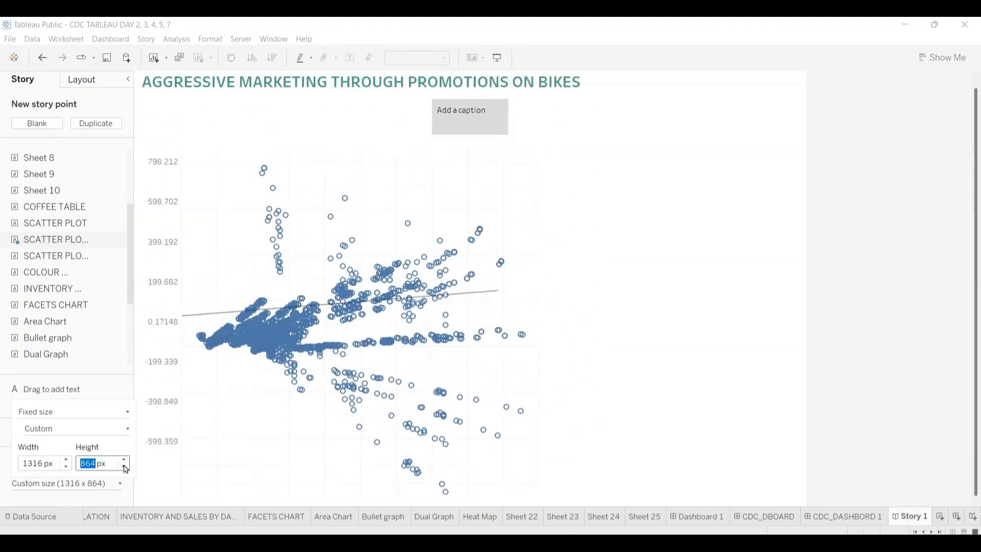
click(124, 466)
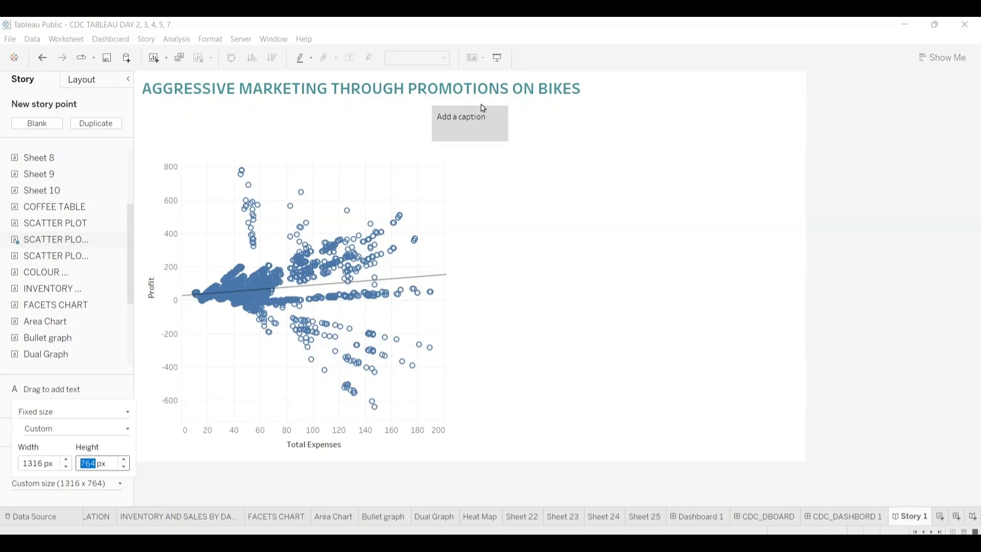
click(465, 119)
Step: Create a second blank story, and return to Story 1
click(973, 517)
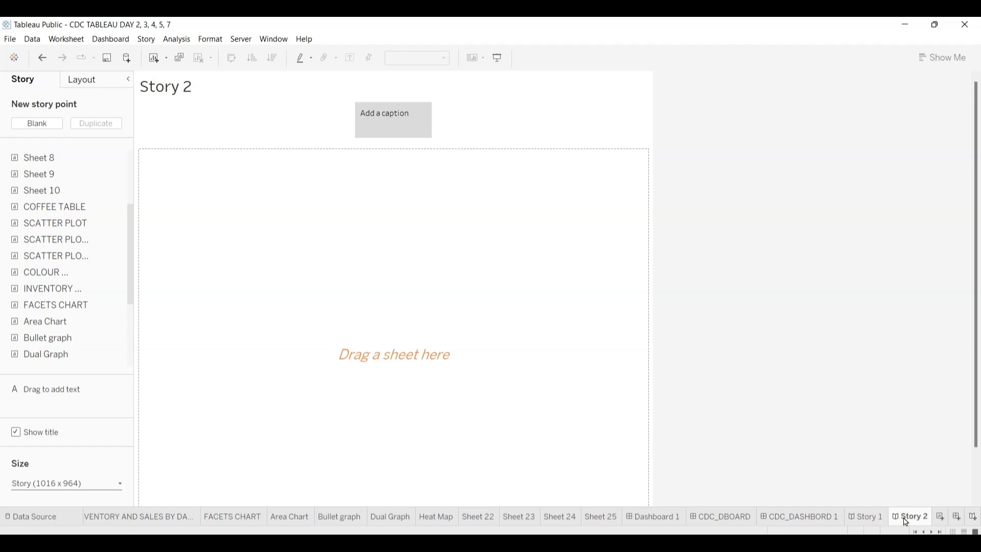
click(865, 517)
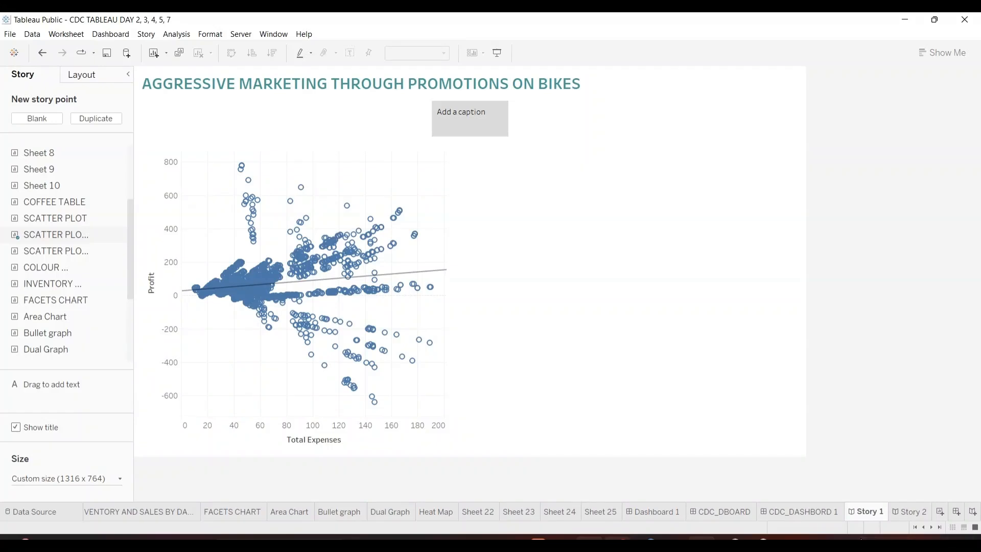
Step: Switch to the Google Meet call in Chrome, admit the waiting participant, and switch back to Tableau Public
mouse_move(753, 538)
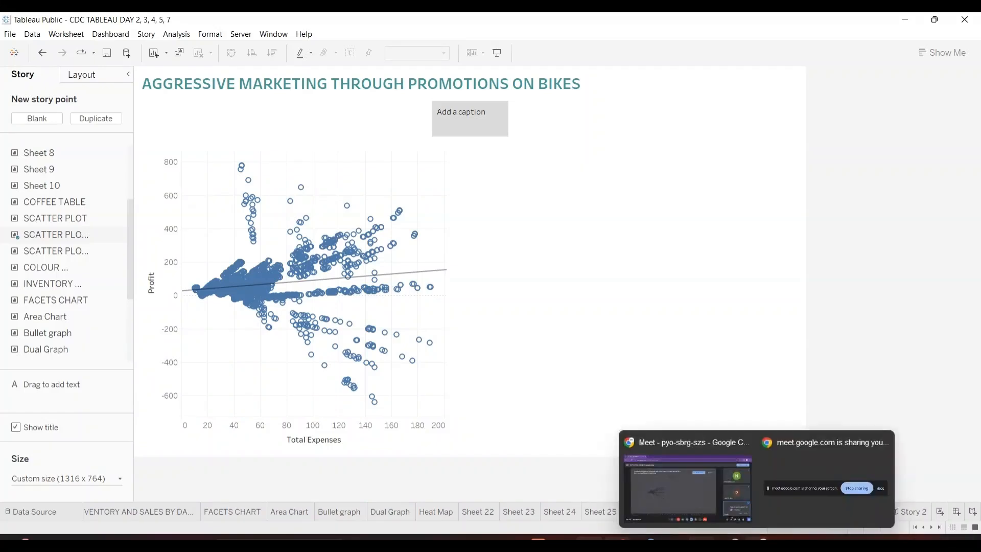
click(700, 502)
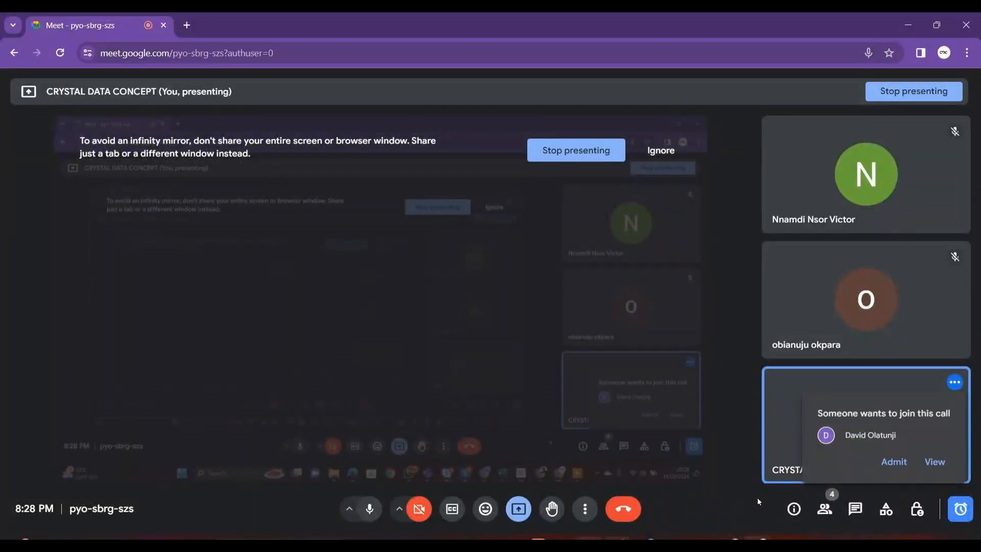
click(894, 462)
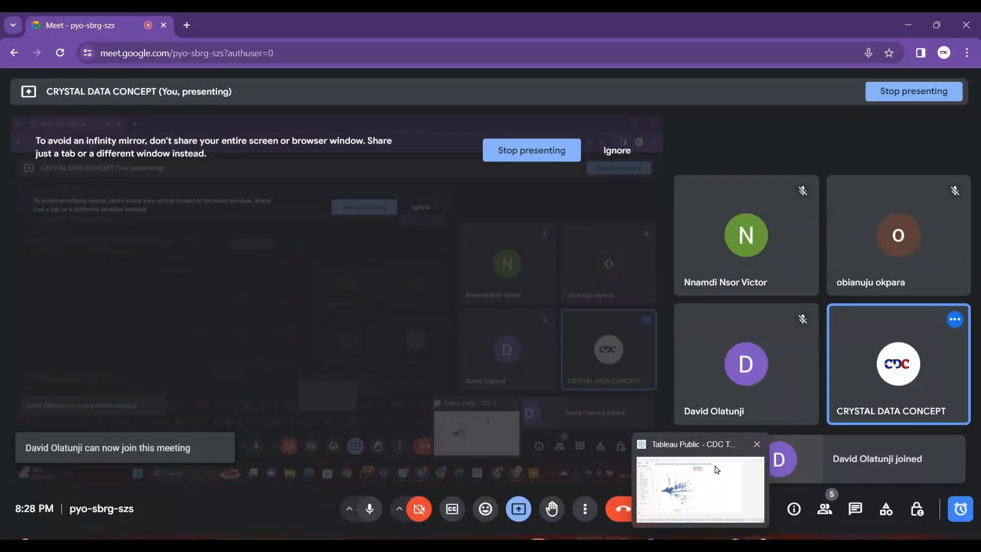
click(706, 482)
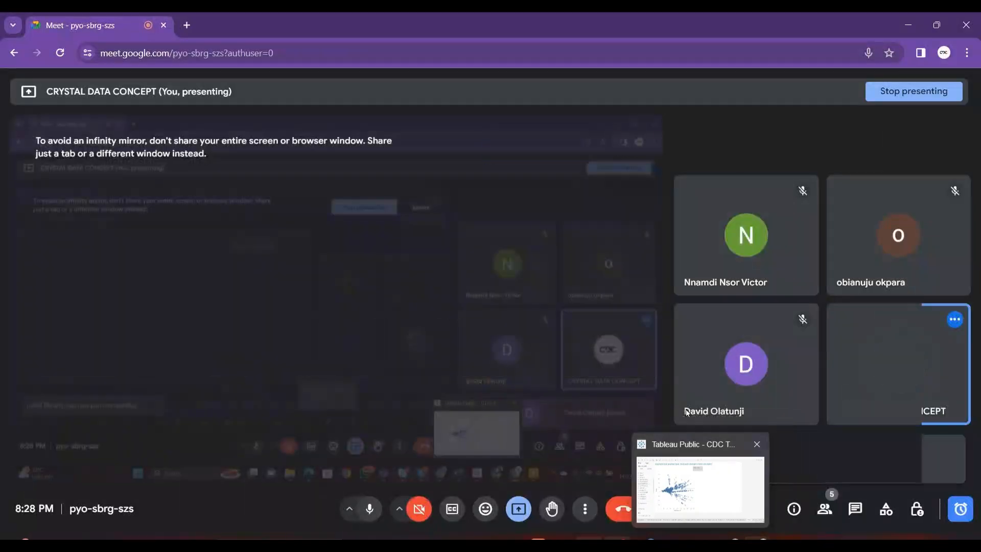
click(690, 485)
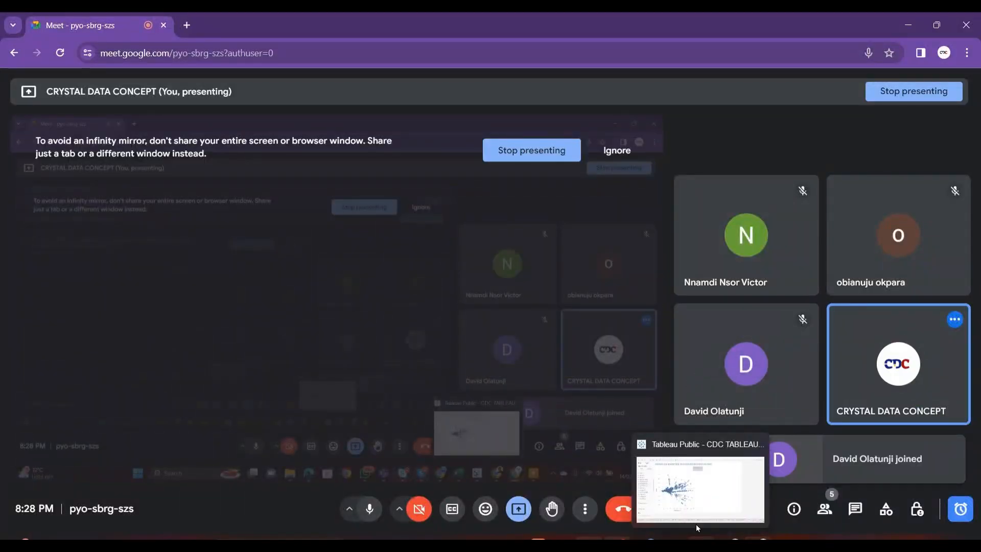
click(692, 506)
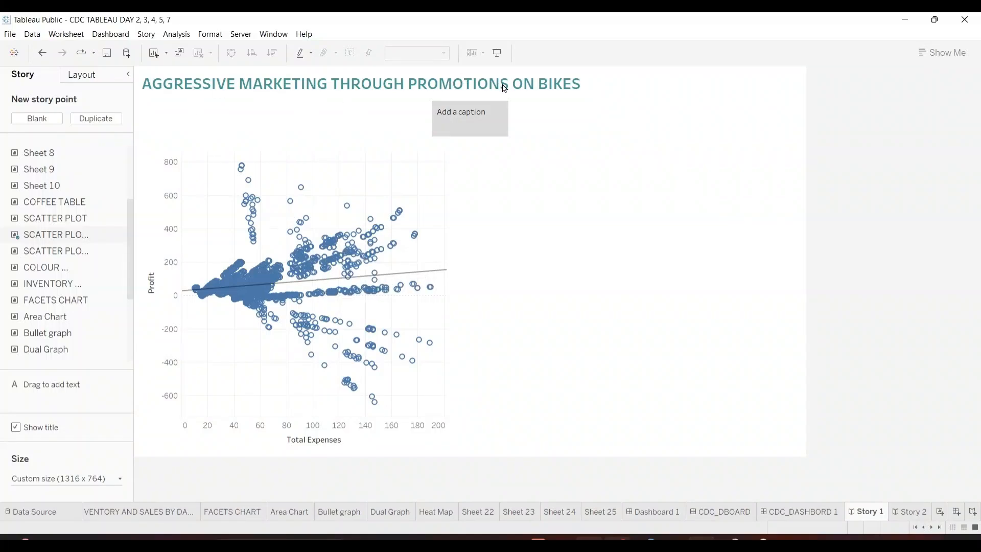
Step: Open Story 2 and add the CDC_DASHBORD 1 dashboard to its empty story point
mouse_move(448, 270)
mouse_move(377, 245)
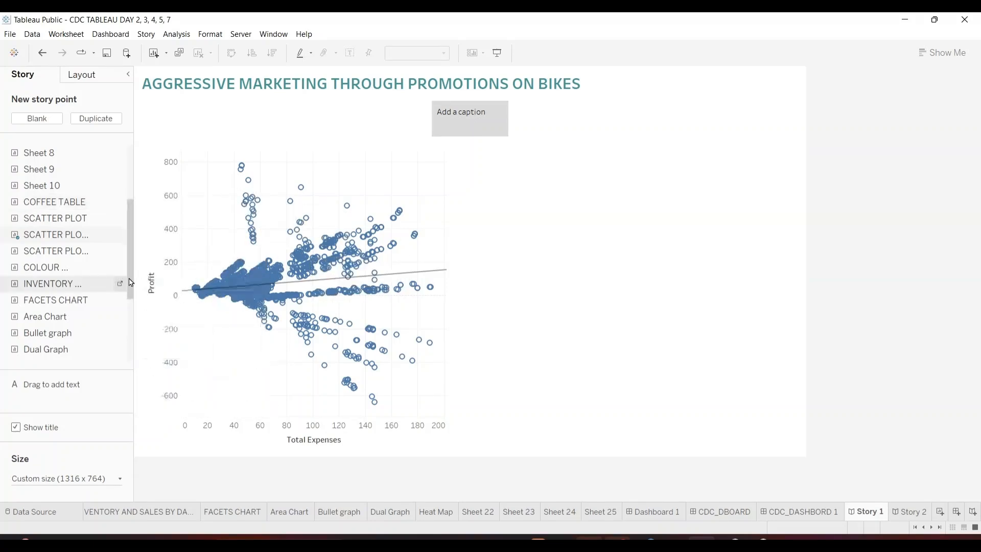
drag(132, 283, 130, 341)
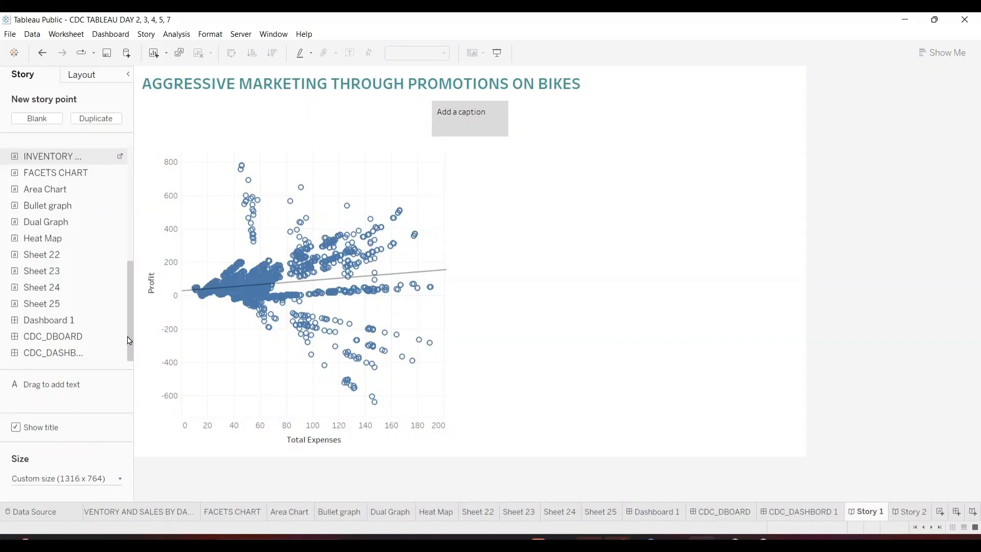
click(912, 511)
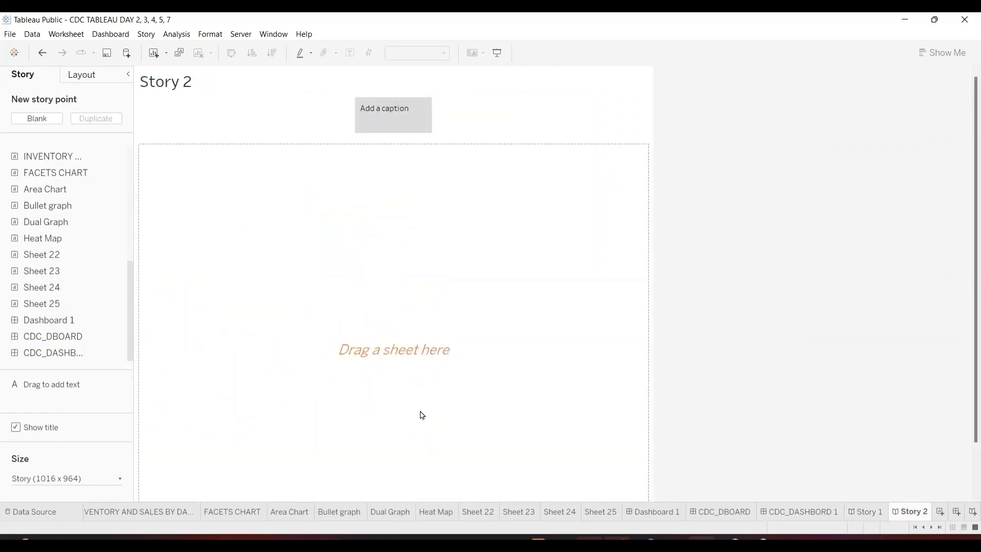
mouse_move(58, 353)
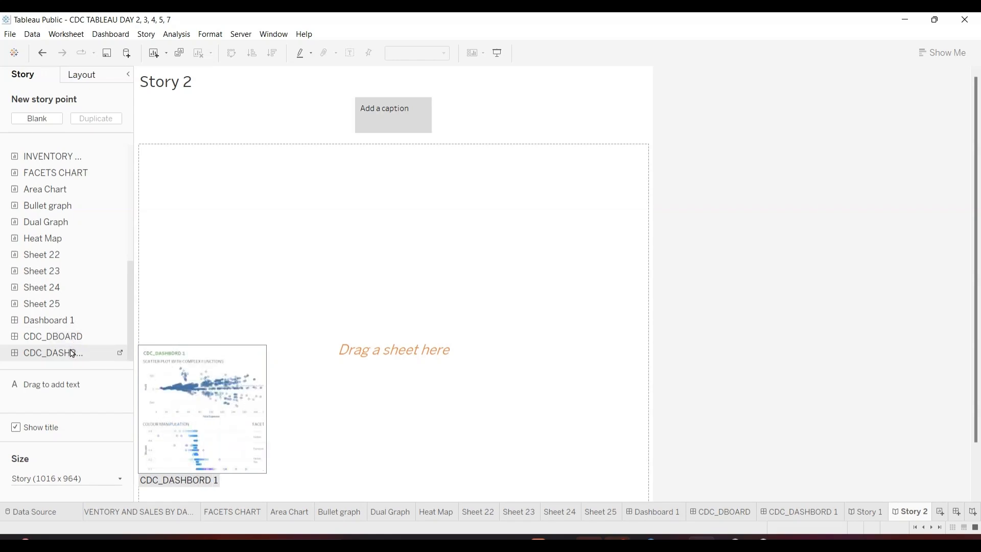
drag(72, 354, 280, 329)
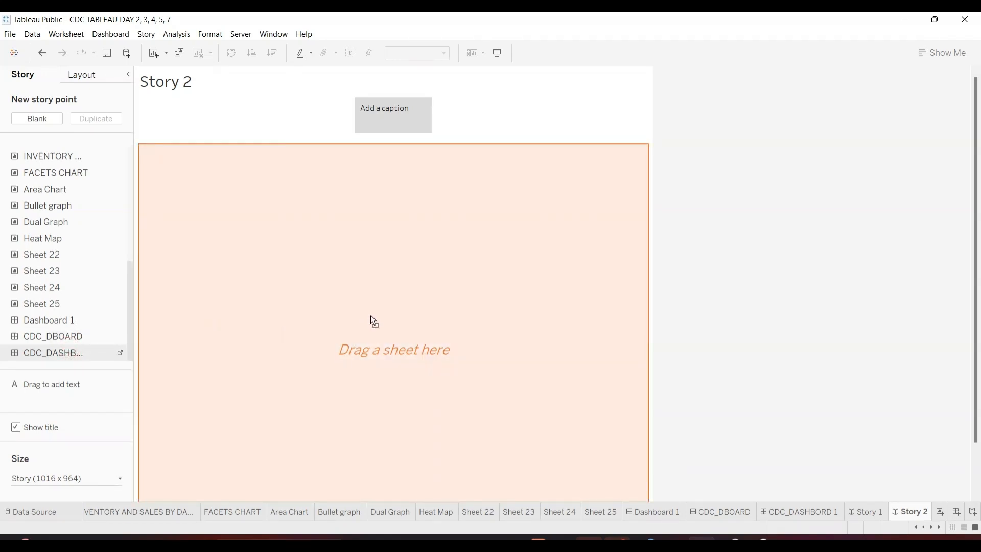
drag(371, 317, 371, 317)
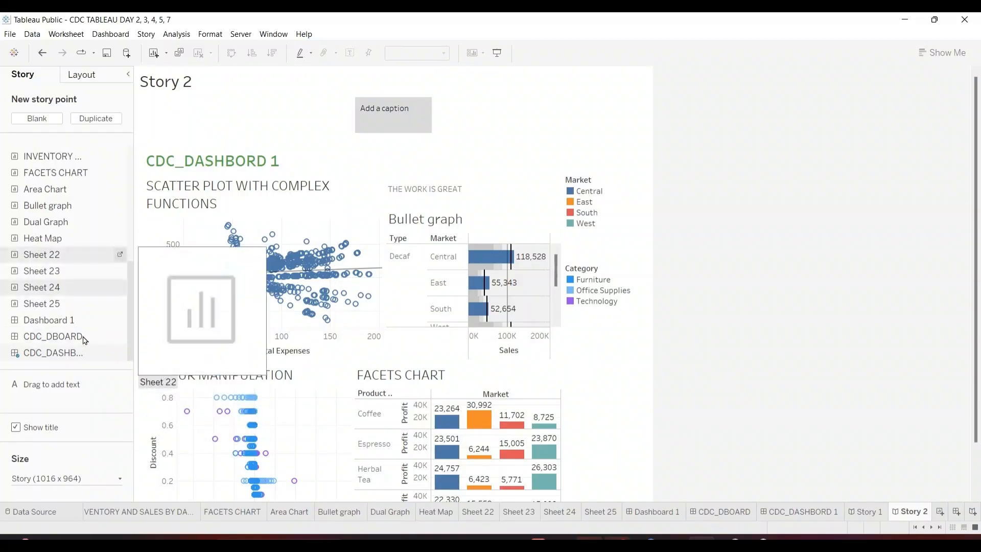
Step: Hide Story 2's title and show it again, and select the story point's caption box
click(17, 430)
click(17, 430)
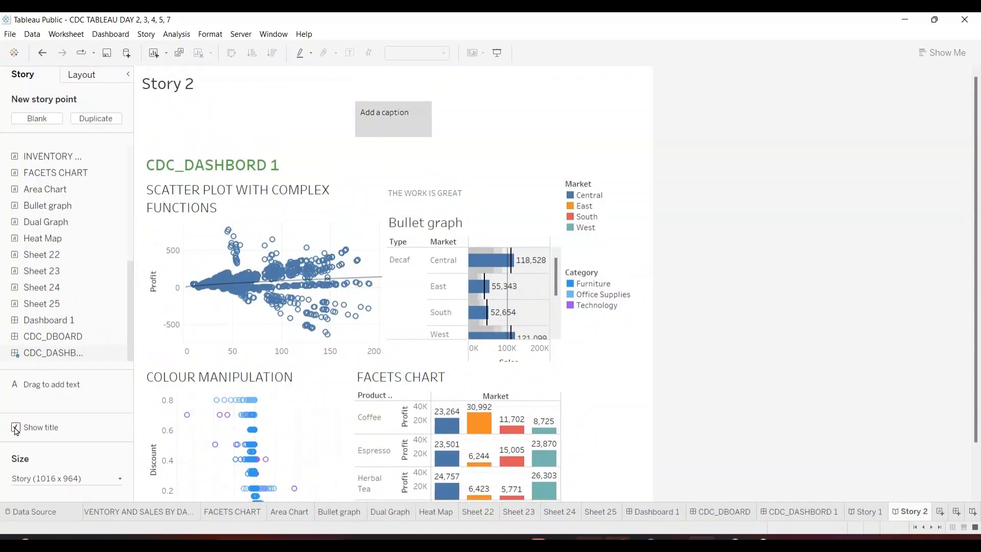
click(399, 127)
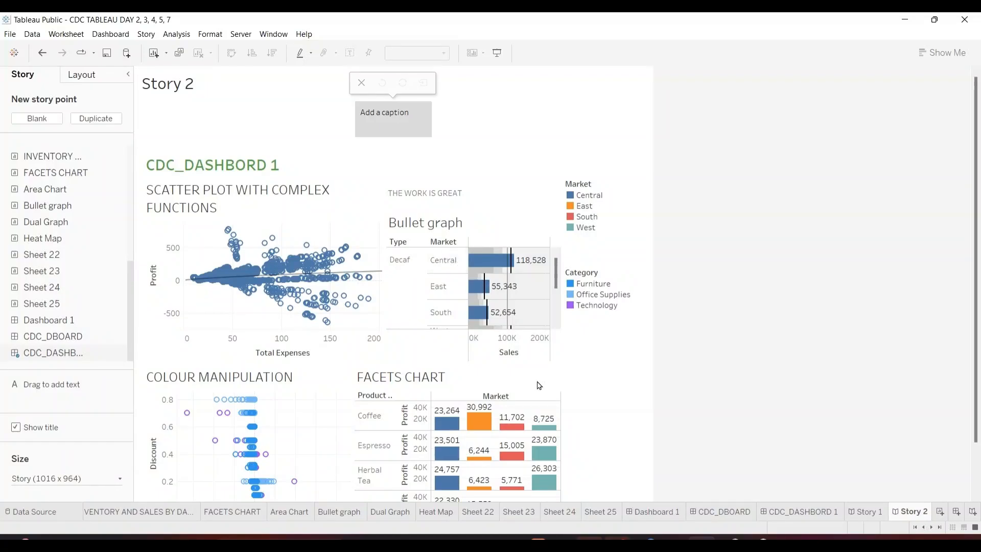
Step: Return to Story 1 and change its navigator style to Numbers
click(865, 512)
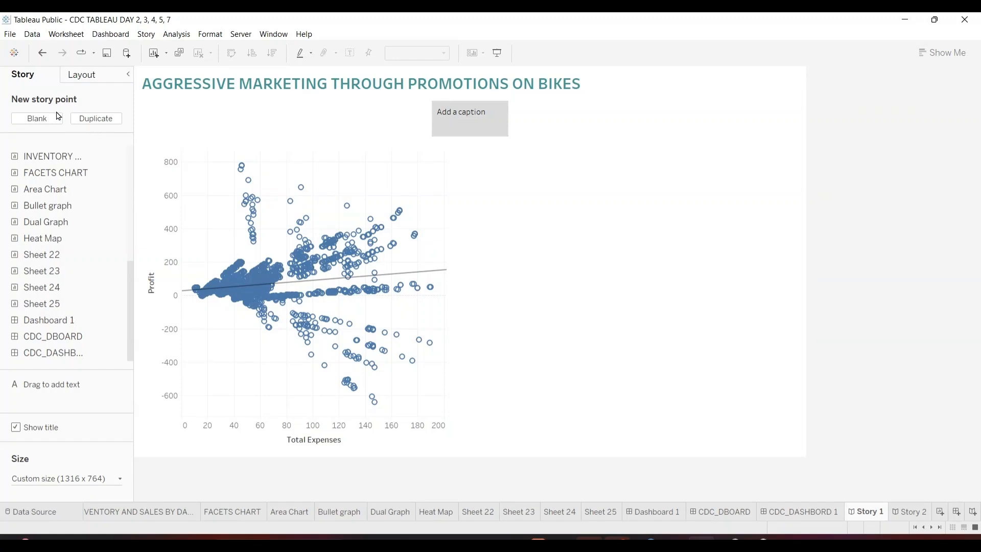
click(88, 77)
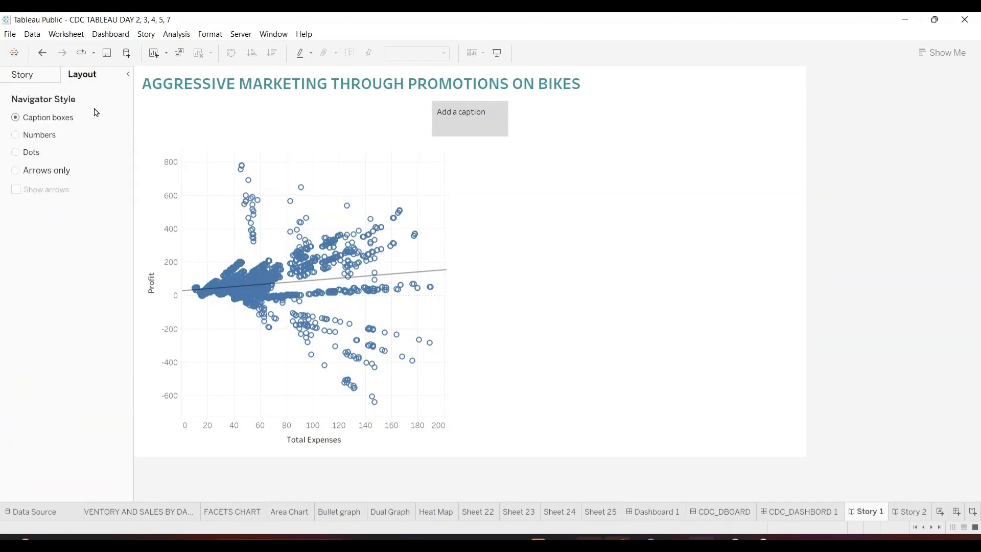
click(16, 136)
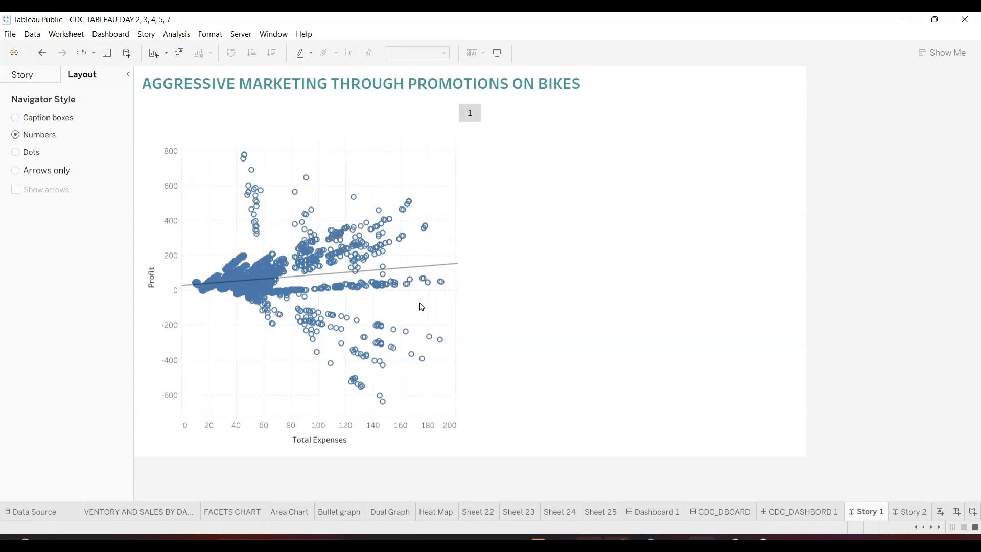
Step: Open Story 2 and change its navigator style to Numbers
click(914, 513)
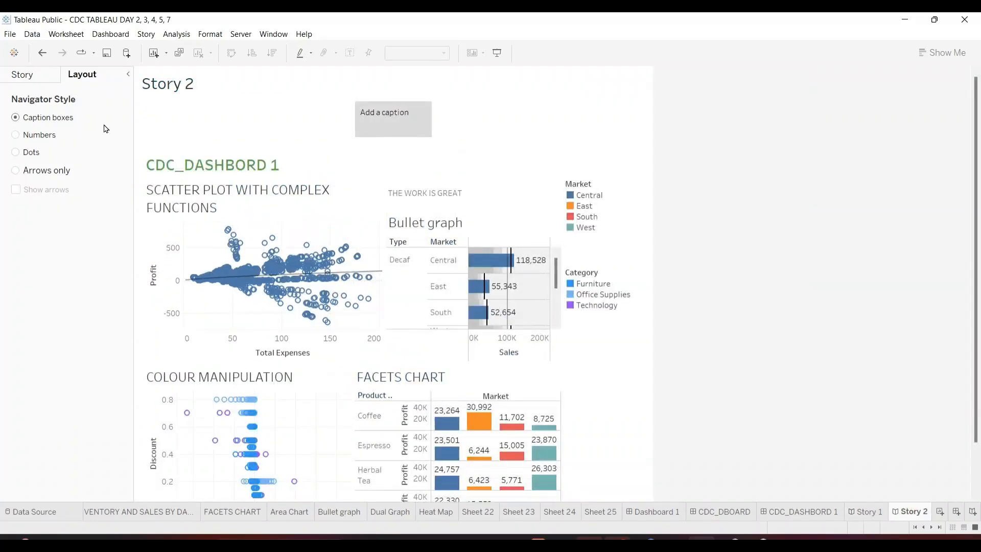
click(41, 133)
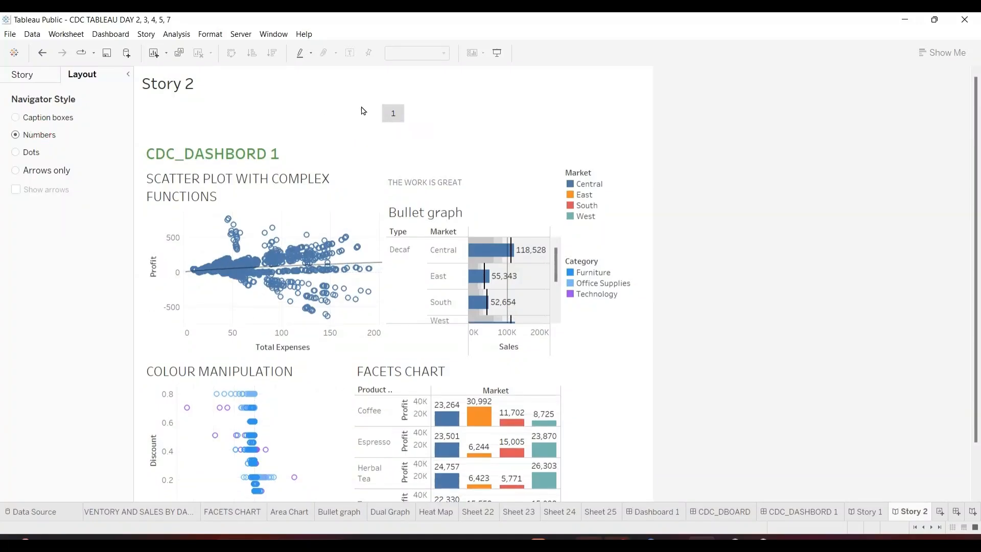
Step: Delete Story 2's only story point from the navigator, and undo the deletion
mouse_move(396, 118)
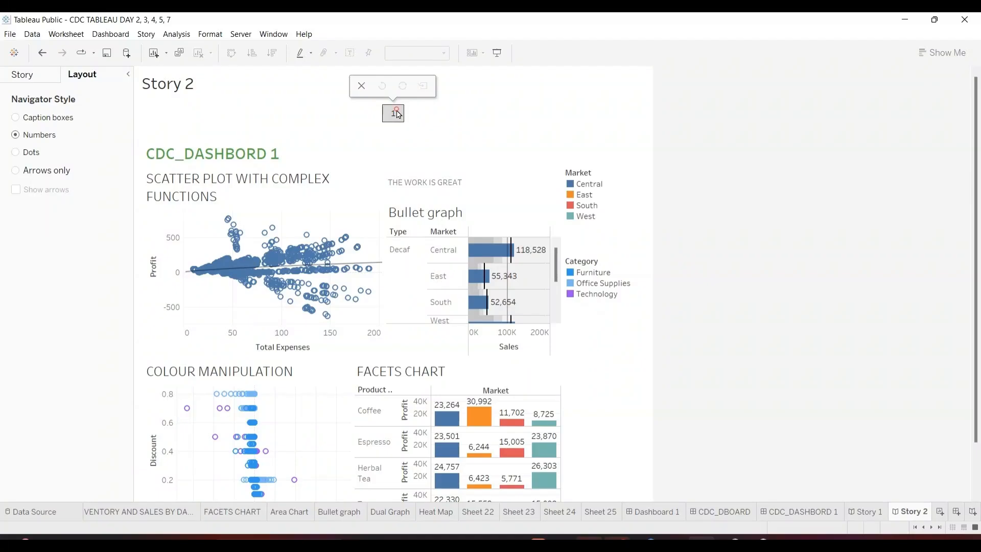
click(397, 113)
click(393, 113)
click(396, 113)
click(362, 87)
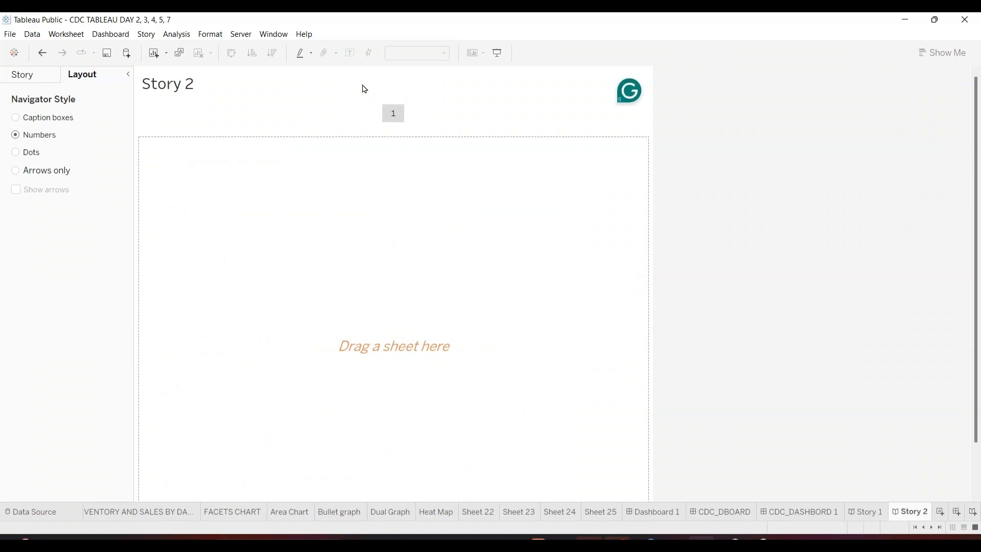
click(43, 54)
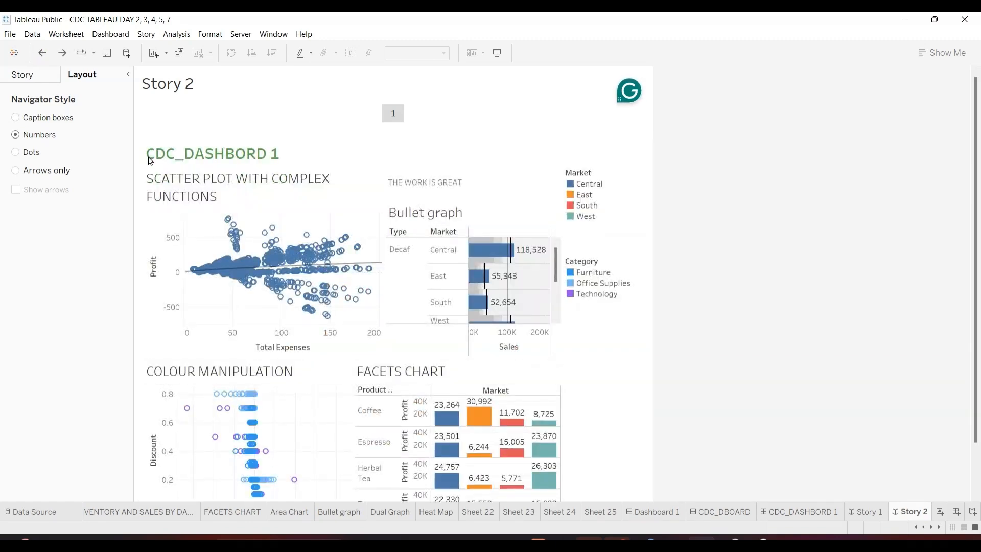
Step: Set Story 2's navigator style back to Caption boxes and caption its story point PAGE 1
mouse_move(784, 537)
click(403, 117)
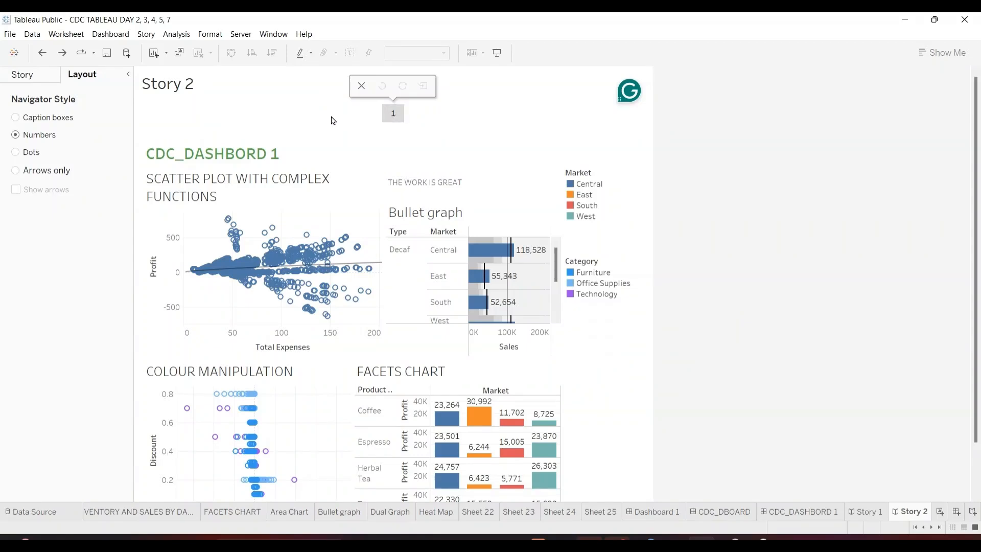
click(26, 120)
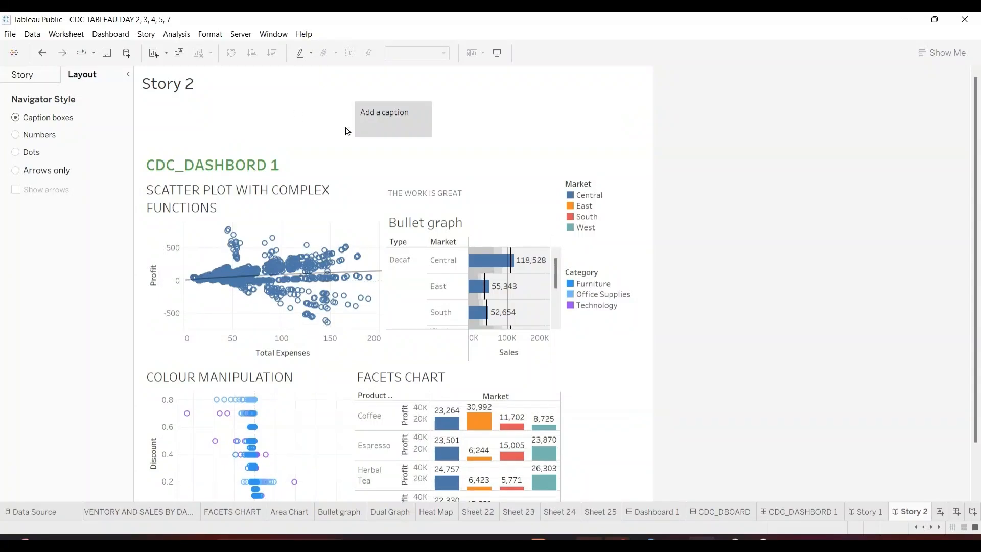
click(404, 114)
click(405, 113)
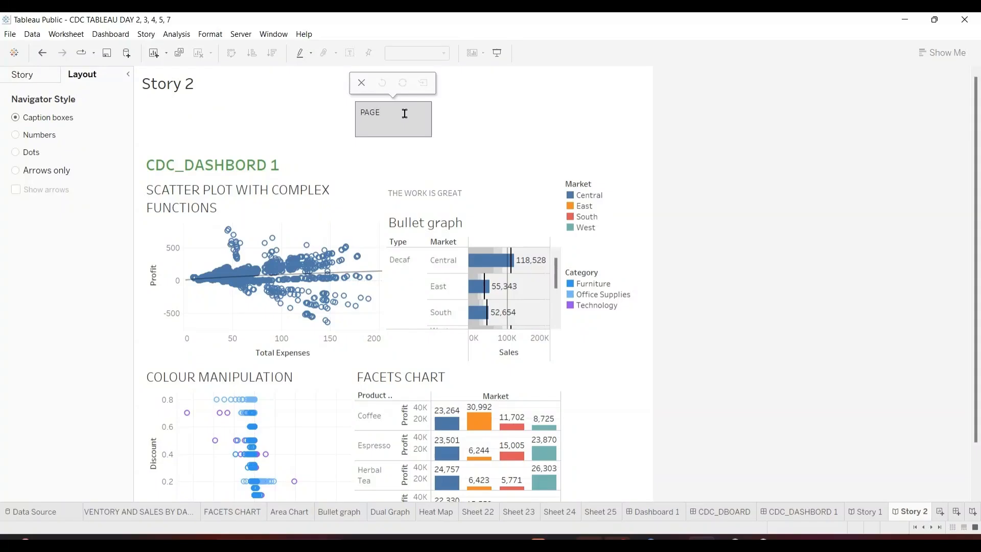
click(493, 161)
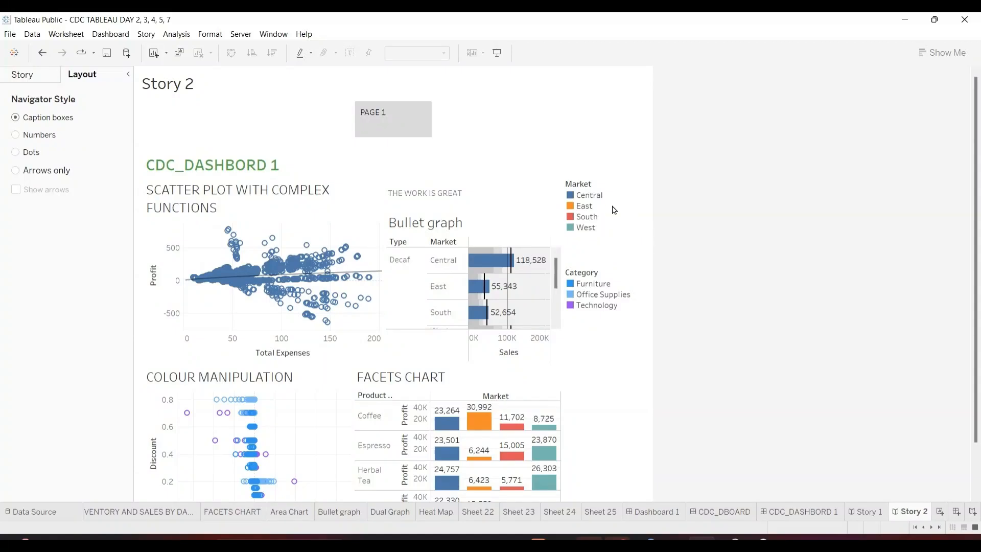
Step: Change the story point's caption to PAGE 2, and go back to Story 1
click(408, 128)
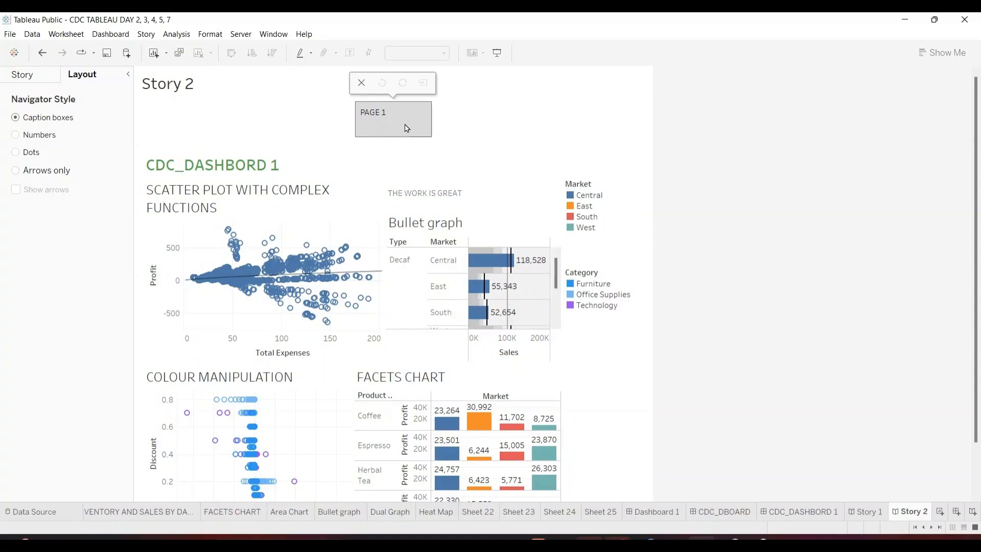
click(399, 115)
key(BackSpace)
click(699, 282)
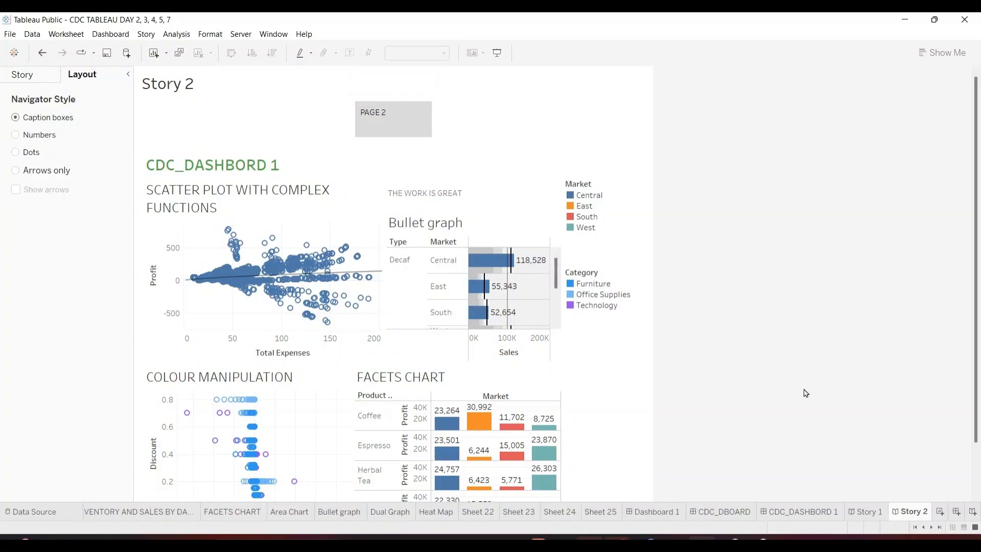
click(864, 511)
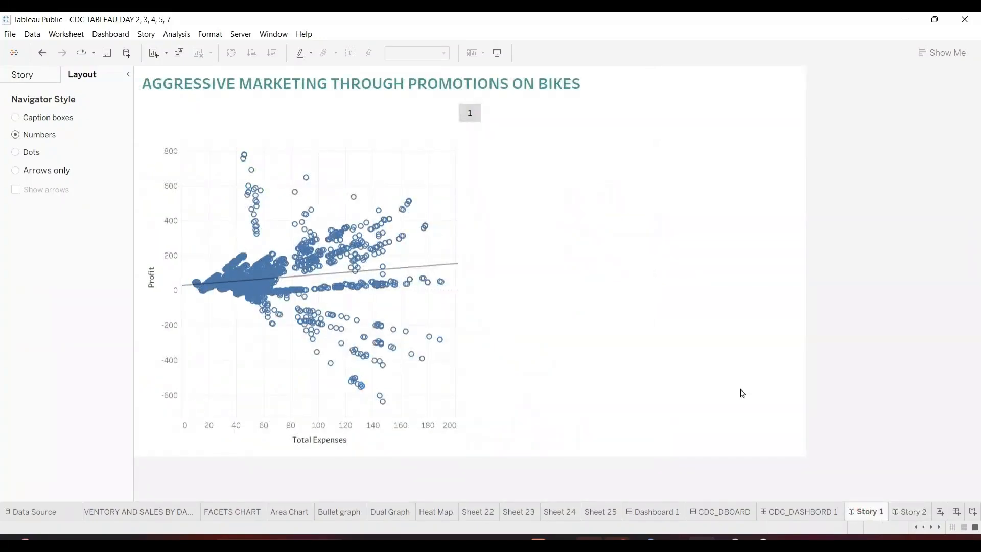
Step: Set Story 1's navigator style to Caption boxes and caption its story point PAGE 1
click(475, 114)
click(39, 113)
click(57, 118)
click(471, 120)
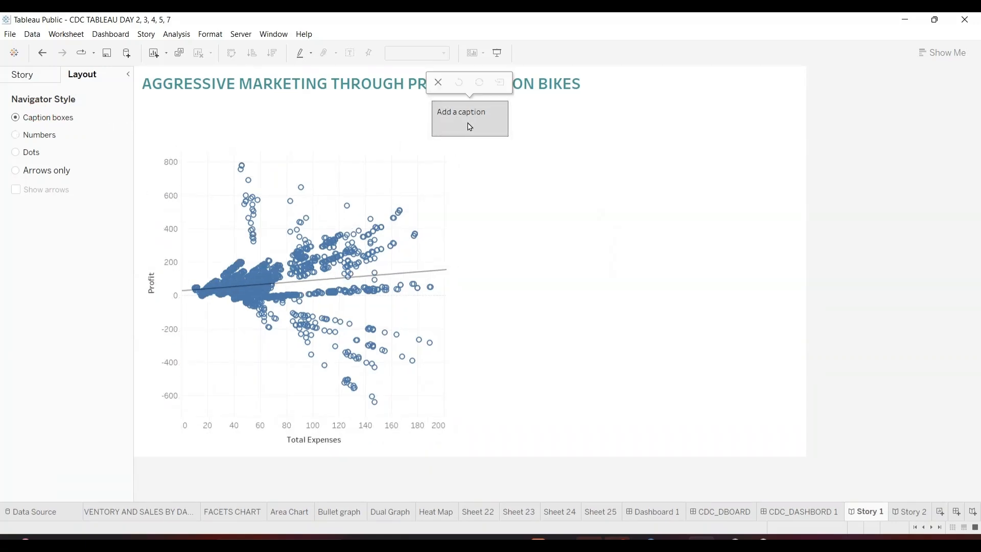
click(471, 121)
click(461, 174)
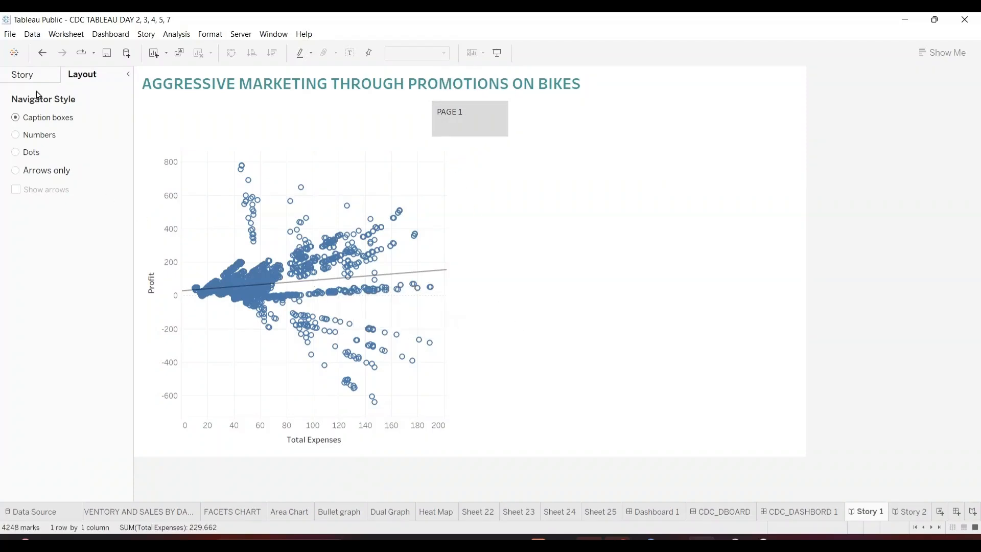
Step: Show the list of sheets available for new story points, and open Story 2 to review its dashboard page
click(30, 75)
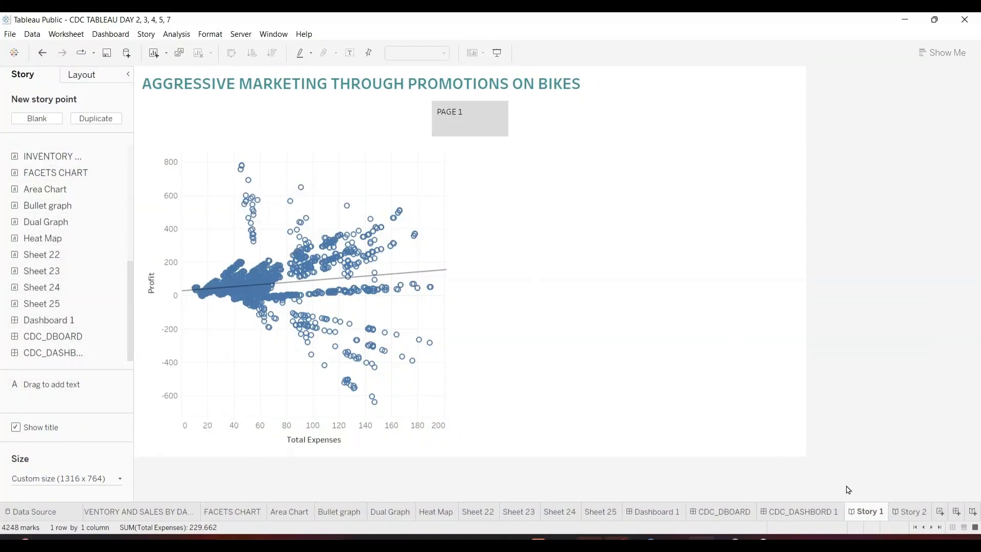
click(912, 511)
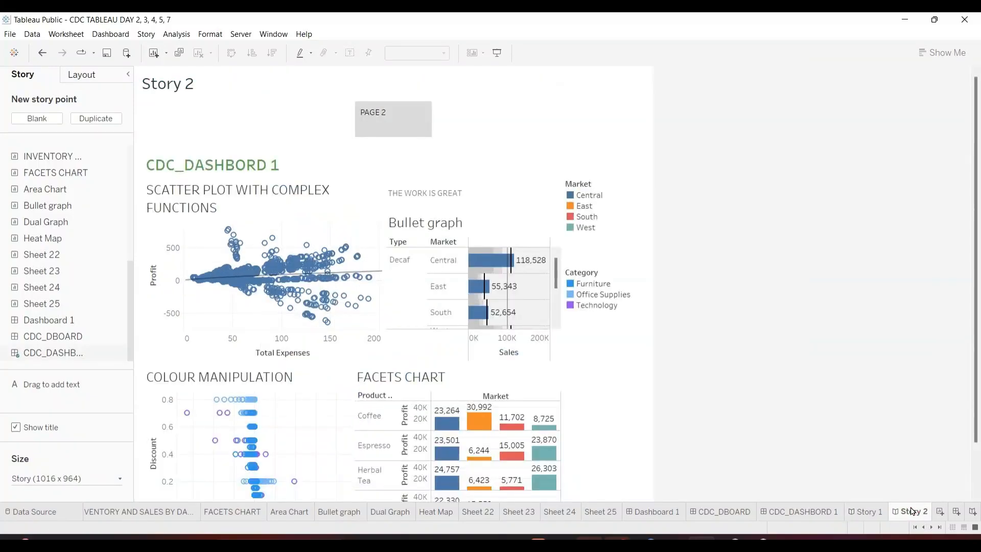
mouse_move(490, 294)
mouse_move(64, 175)
Step: Open the FACETS CHART sheet, and launch Tableau 2018.1 from the recent applications
click(244, 512)
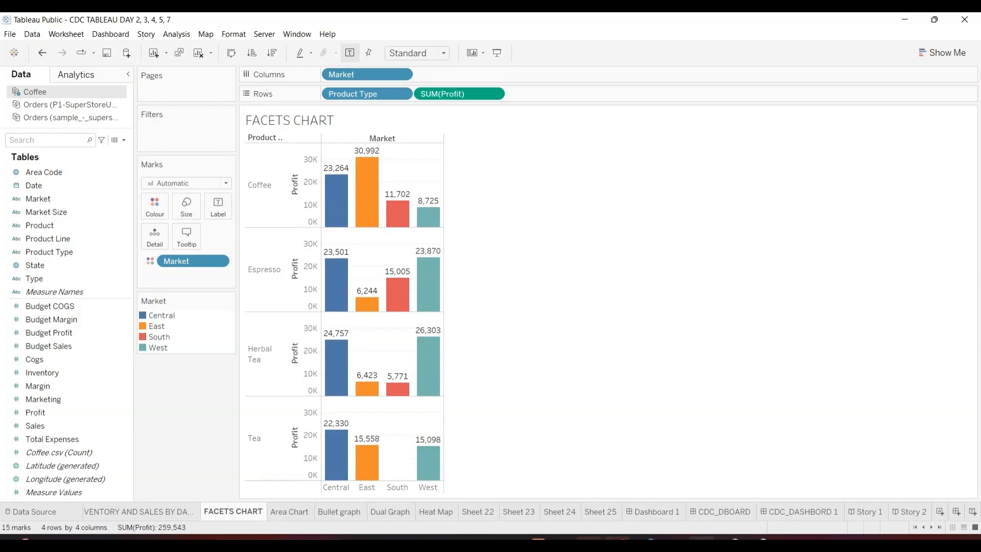
click(279, 540)
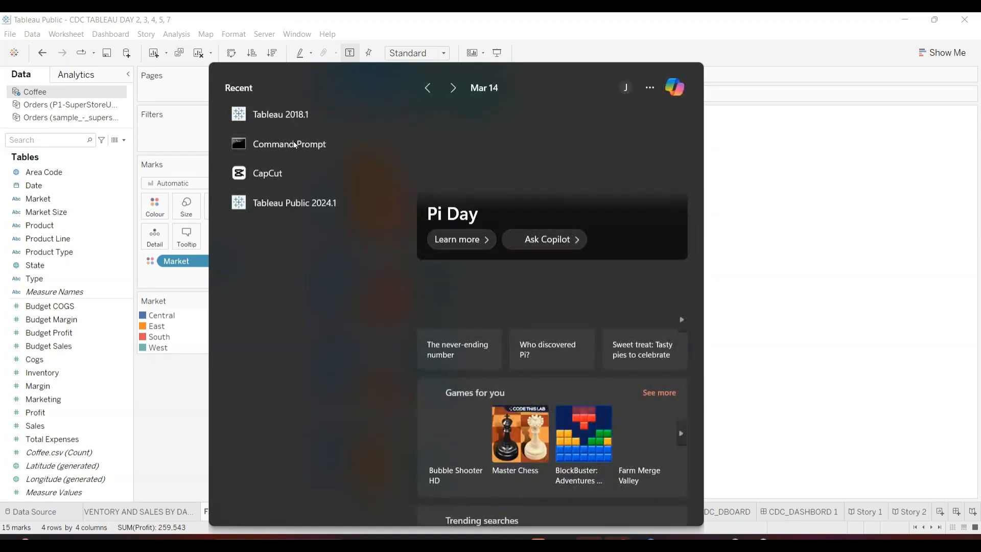
click(295, 115)
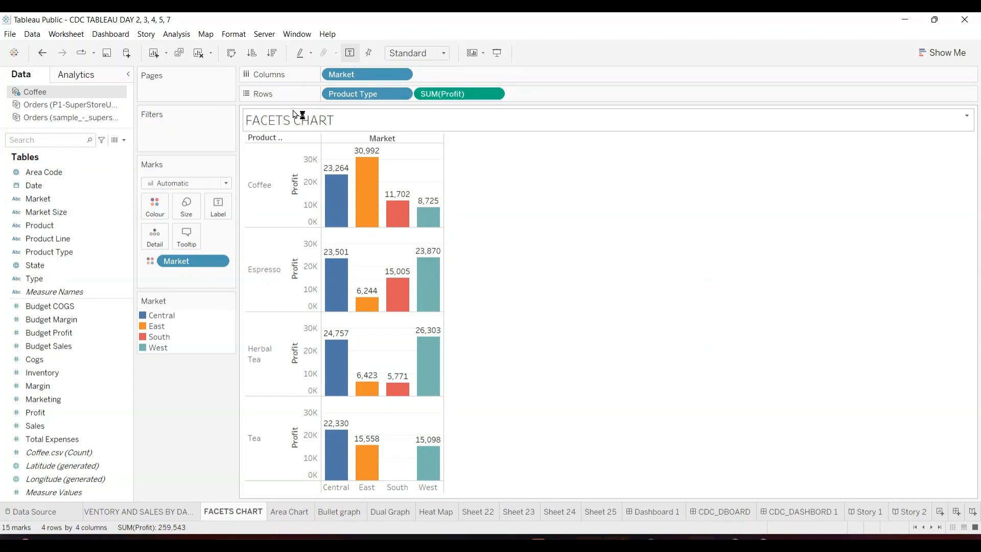
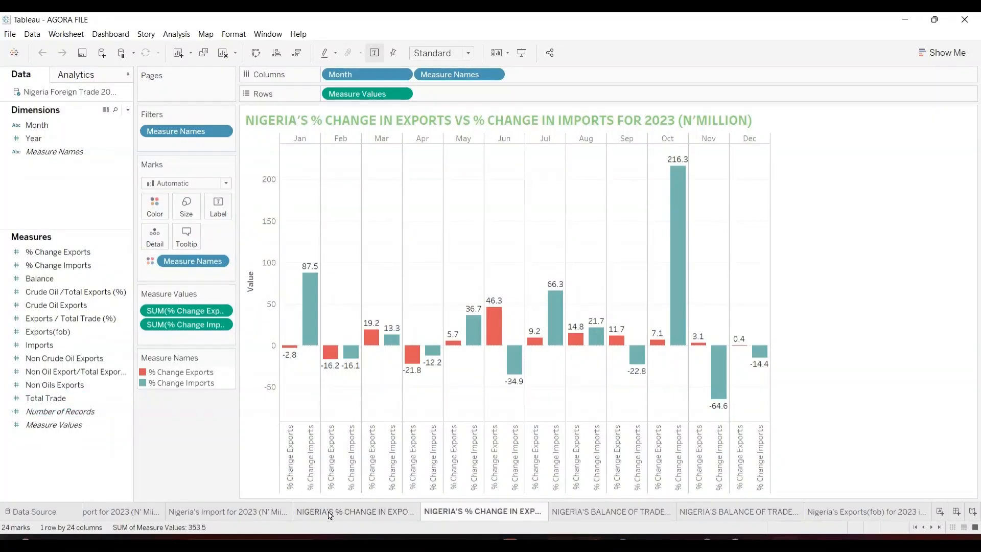
Step: Look through the AGORA FILE worksheets on Nigeria's 2023 imports, exports, percentage changes, crude oil exports and balance of trade
mouse_move(328, 515)
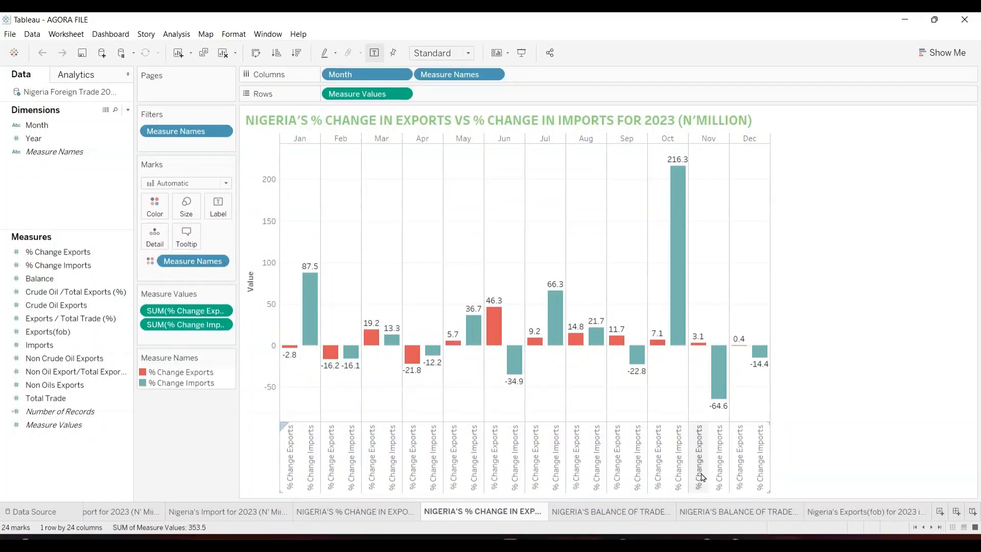
click(341, 511)
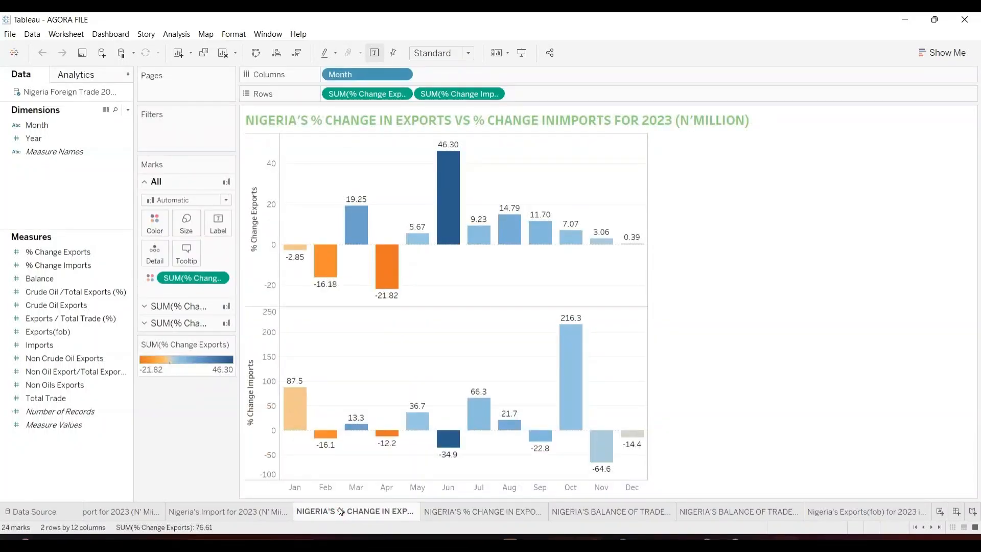
click(258, 512)
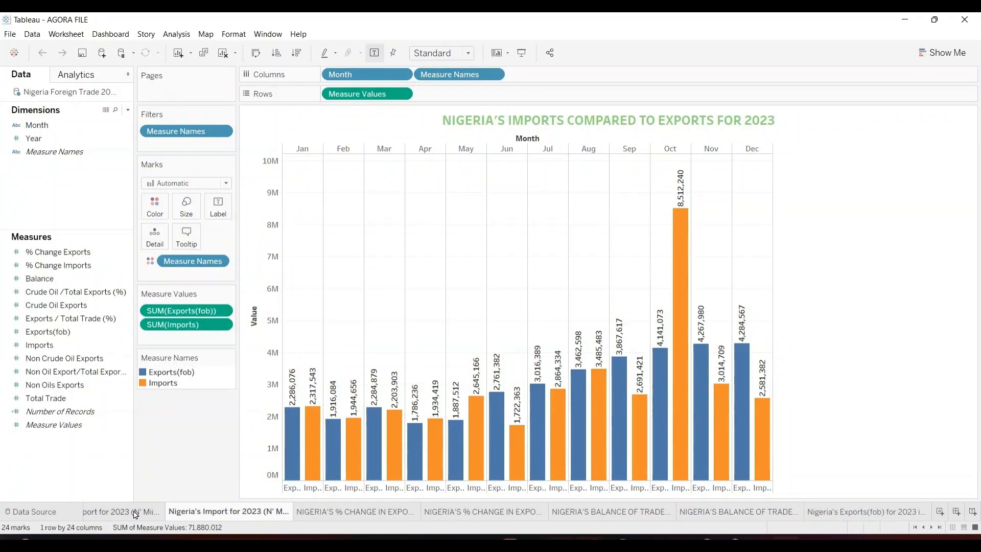
click(136, 514)
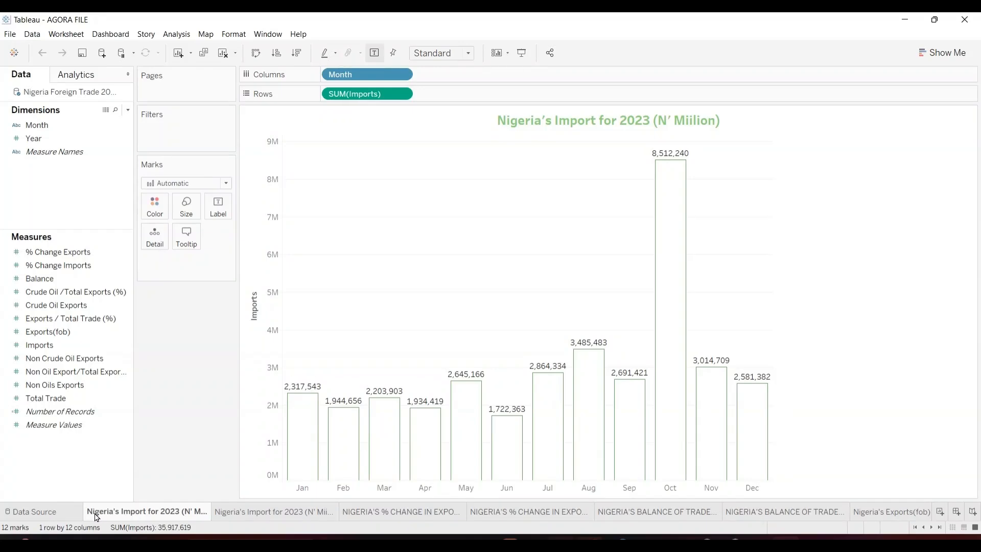
click(241, 511)
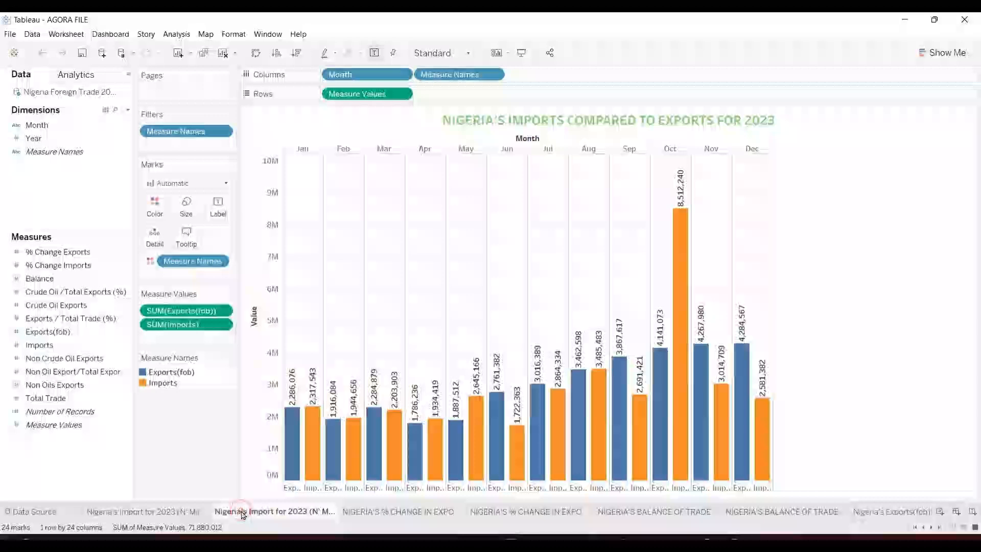
click(384, 511)
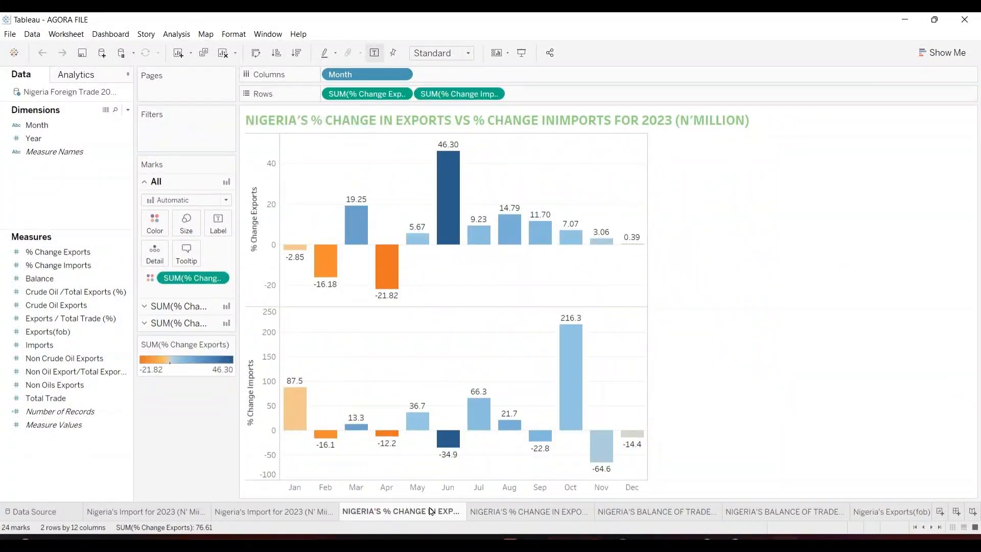
click(500, 513)
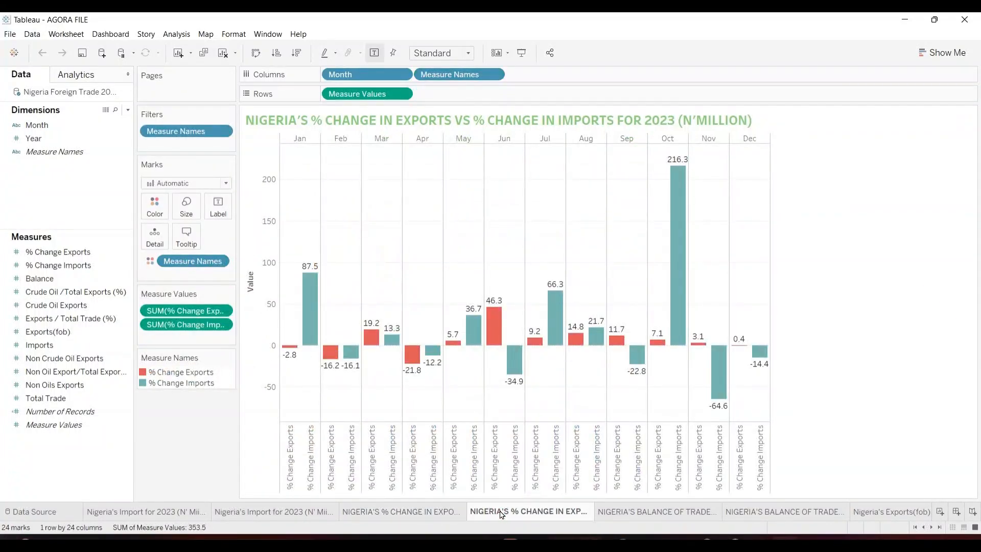
click(647, 513)
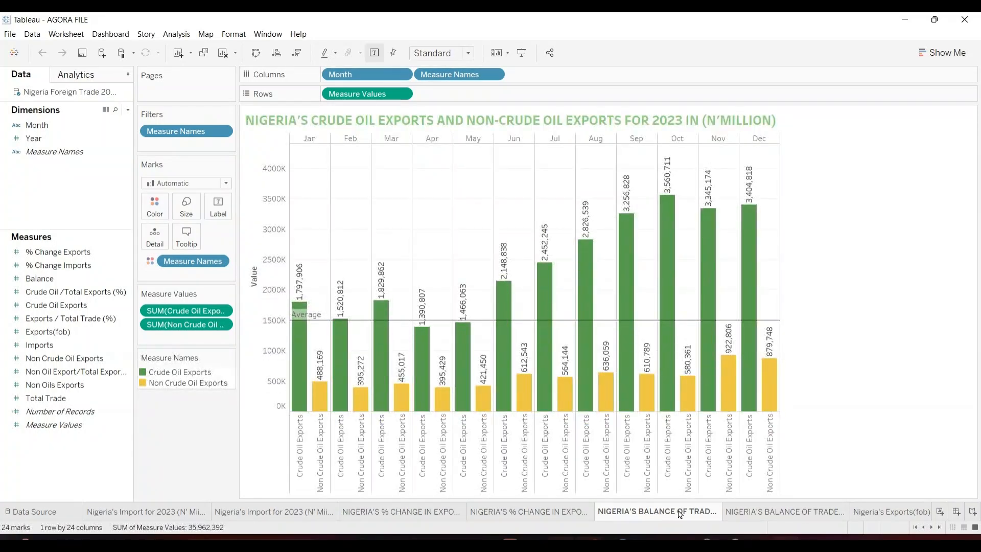
click(754, 510)
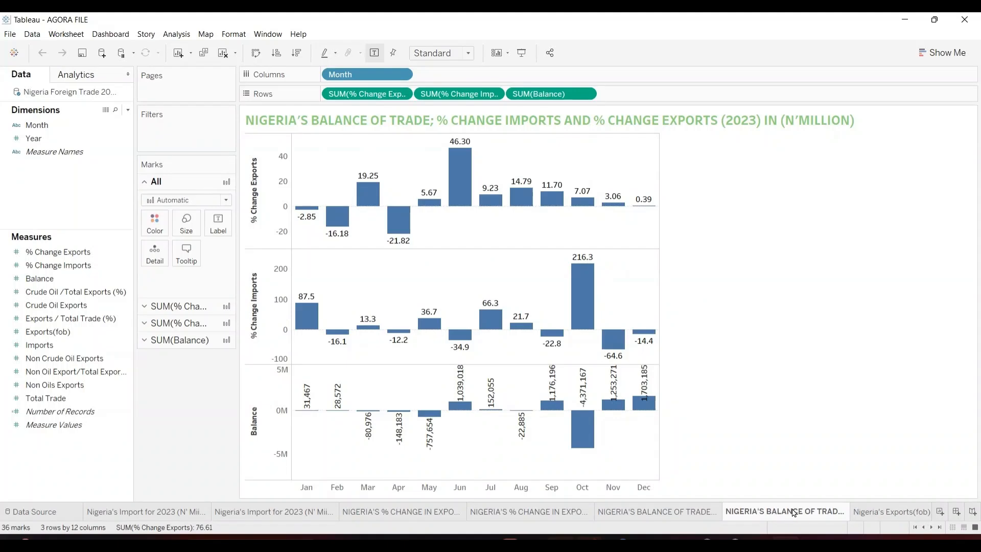
click(871, 512)
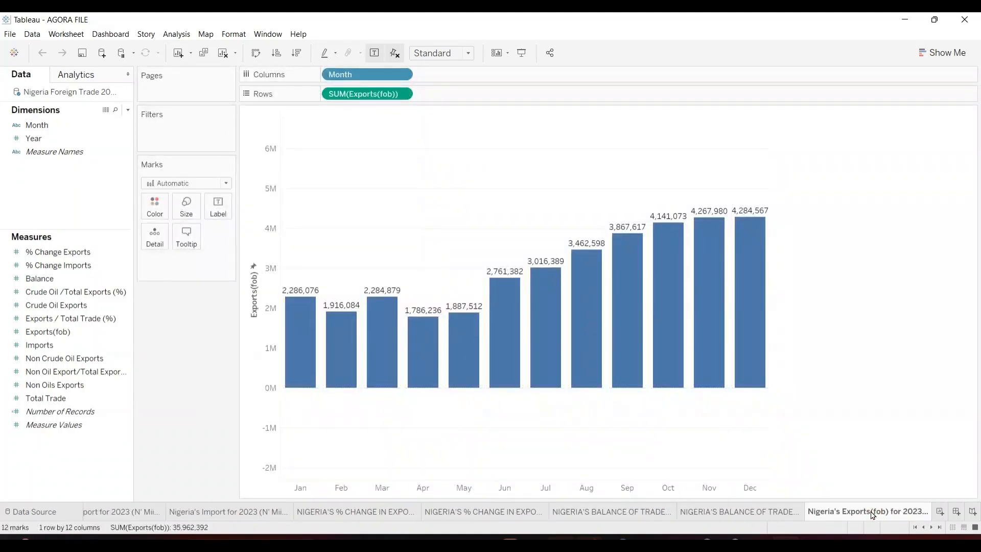
click(780, 517)
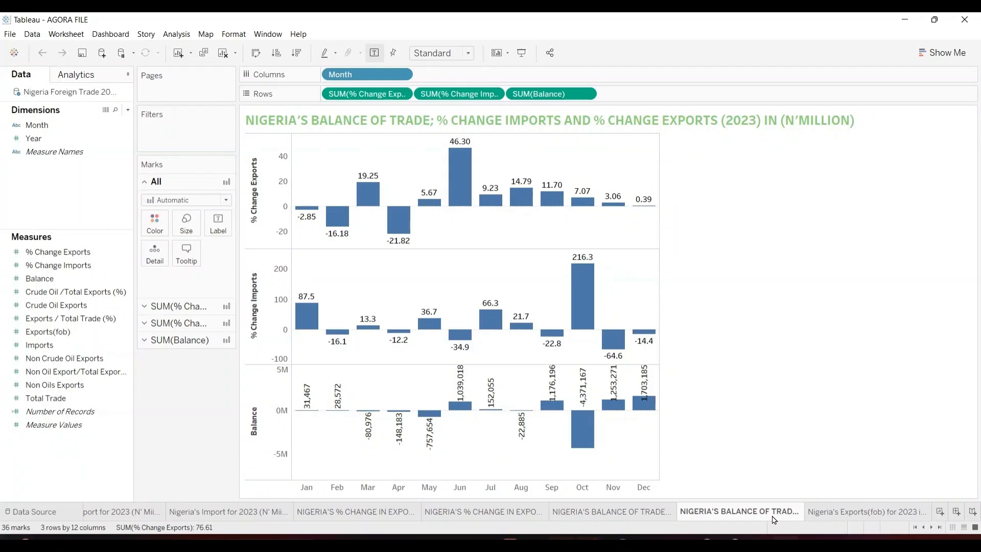
mouse_move(774, 519)
Step: Switch to WhatsApp and open the TEF June 2022 shortlisted candidates PDF, DOC-20220627-WA0027, from the self-message chat
mouse_move(505, 538)
click(505, 514)
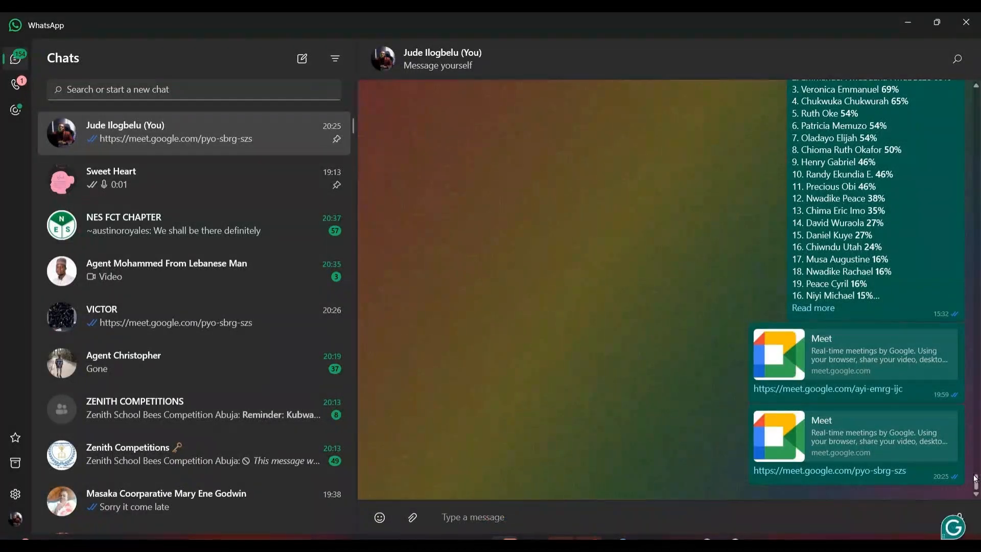
drag(975, 478, 977, 470)
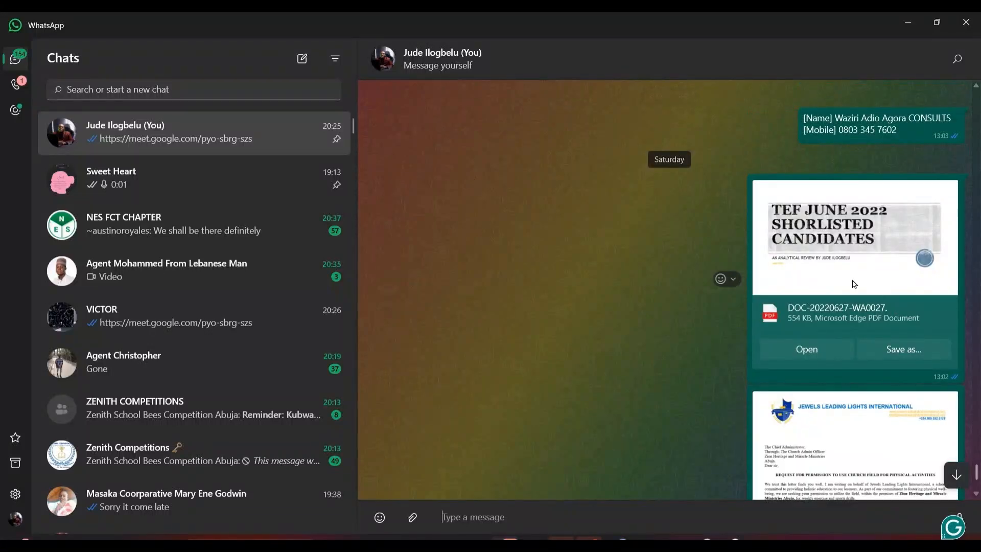
click(813, 352)
click(813, 353)
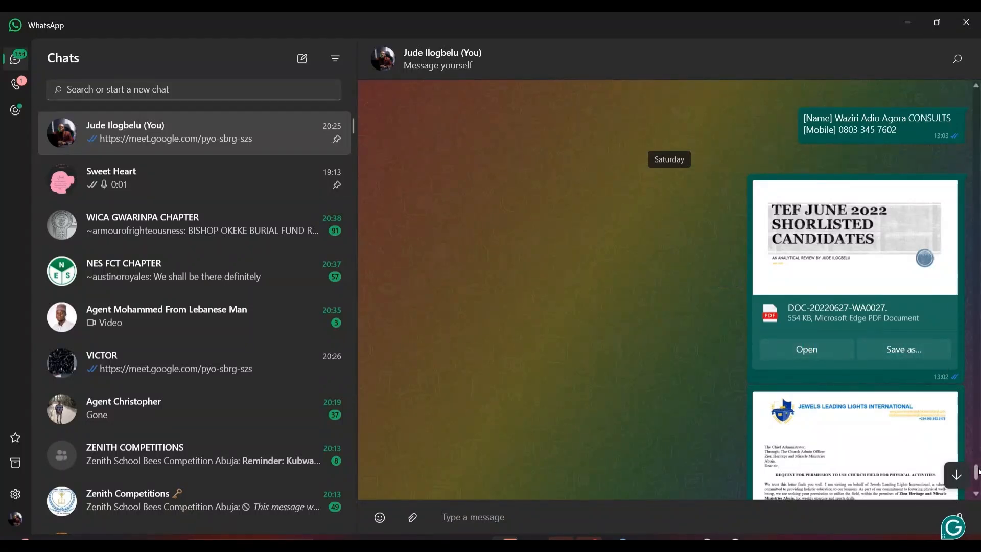
Step: Find the CDC_REFERENCING_PAIRVIEW classwork PDF in the self-message chat and open the first copy
drag(976, 471, 977, 467)
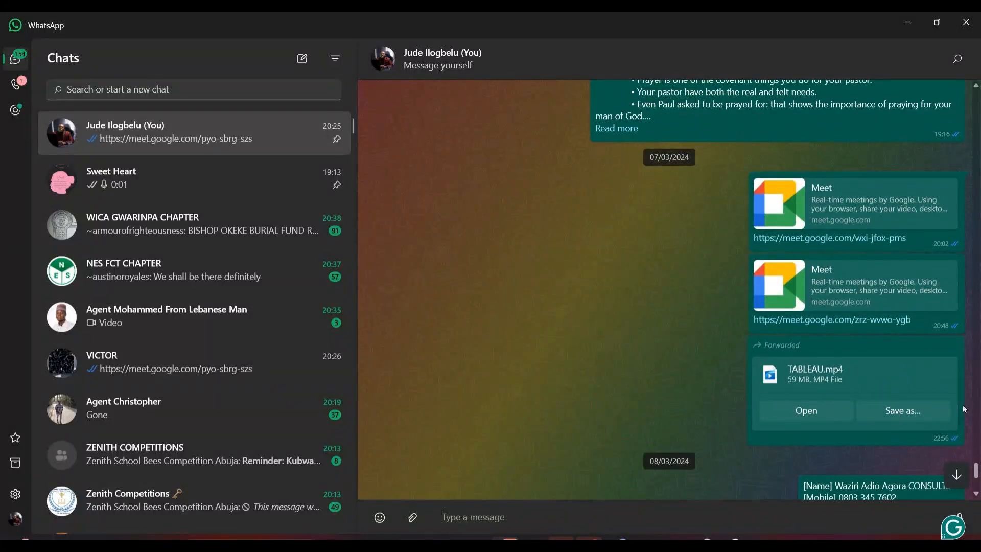
click(977, 493)
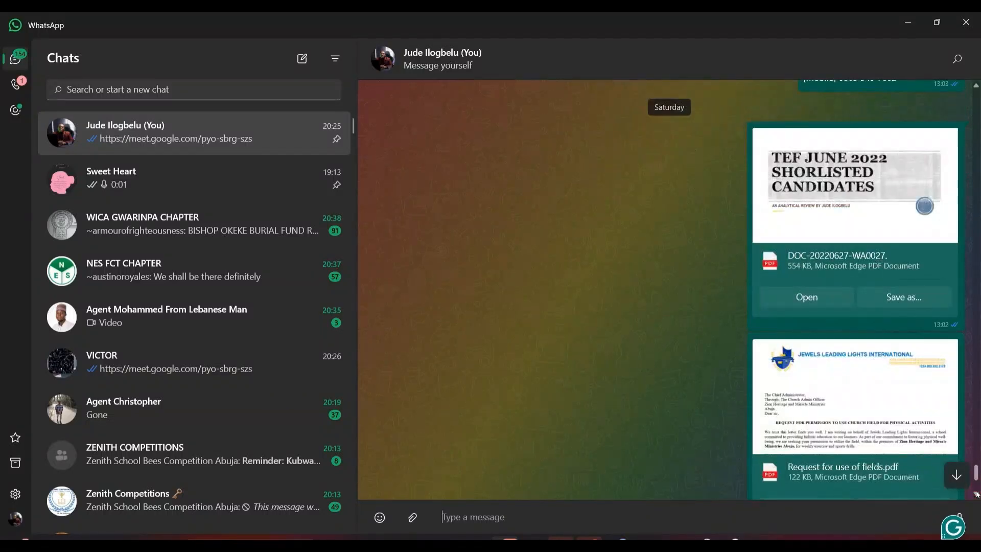
click(977, 494)
click(977, 494)
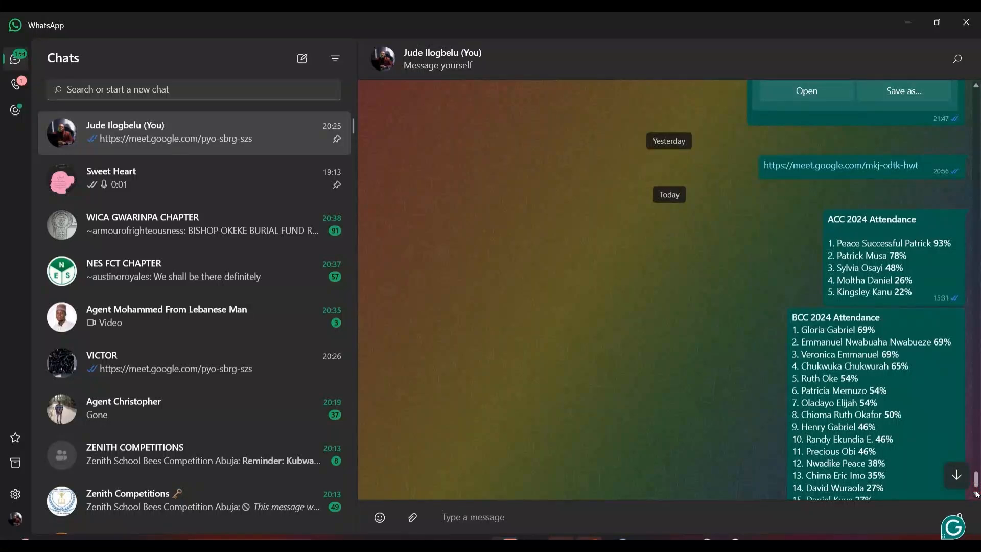
click(976, 83)
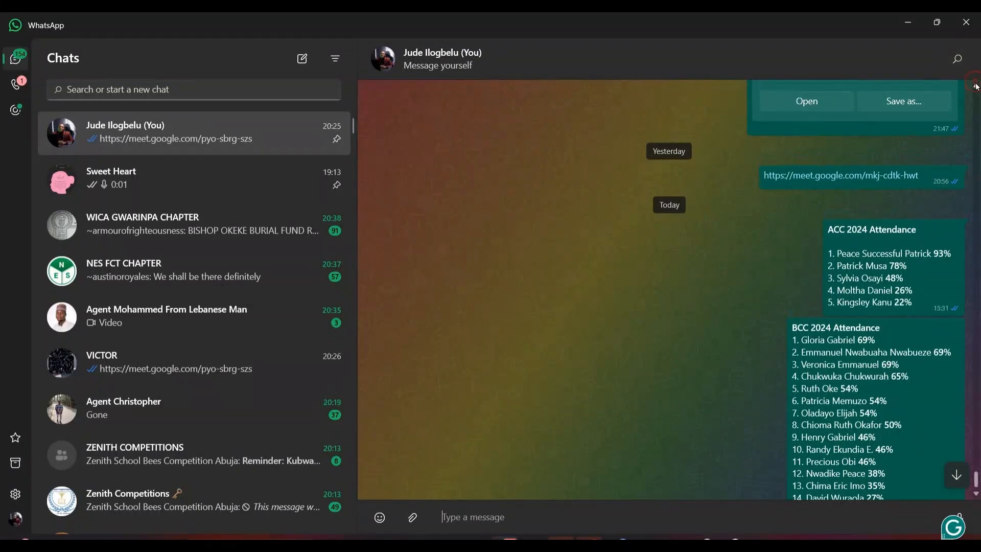
drag(976, 87, 976, 85)
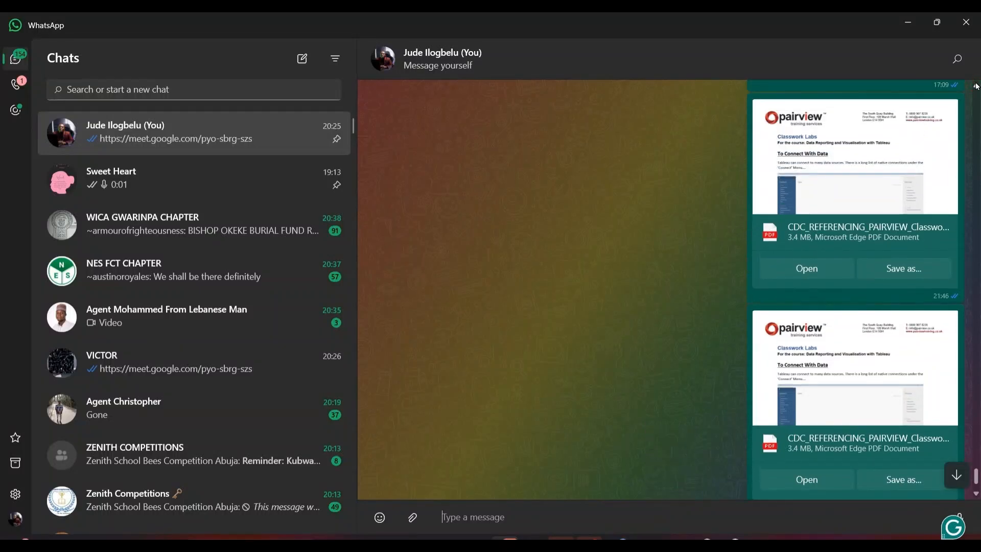
click(817, 266)
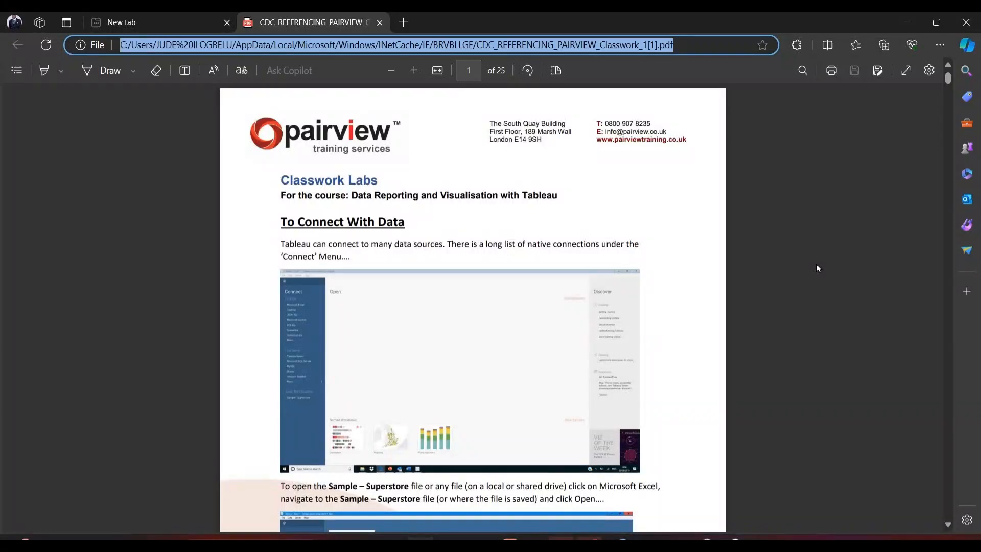
Step: Fit the classwork PDF to the page width and look through its pages on connecting to data, renaming tables and headers, and adding data sources
click(438, 70)
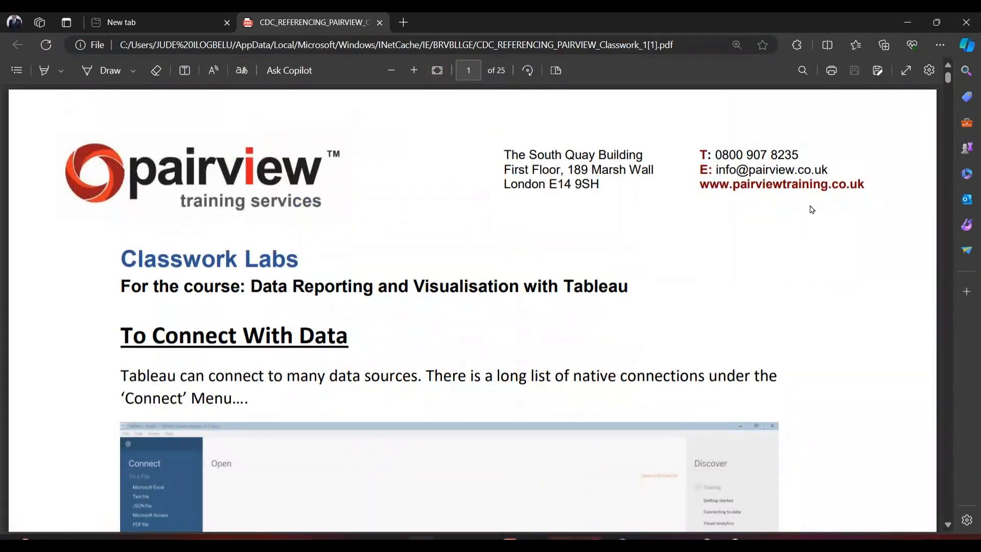
scroll(822, 248, down, 10)
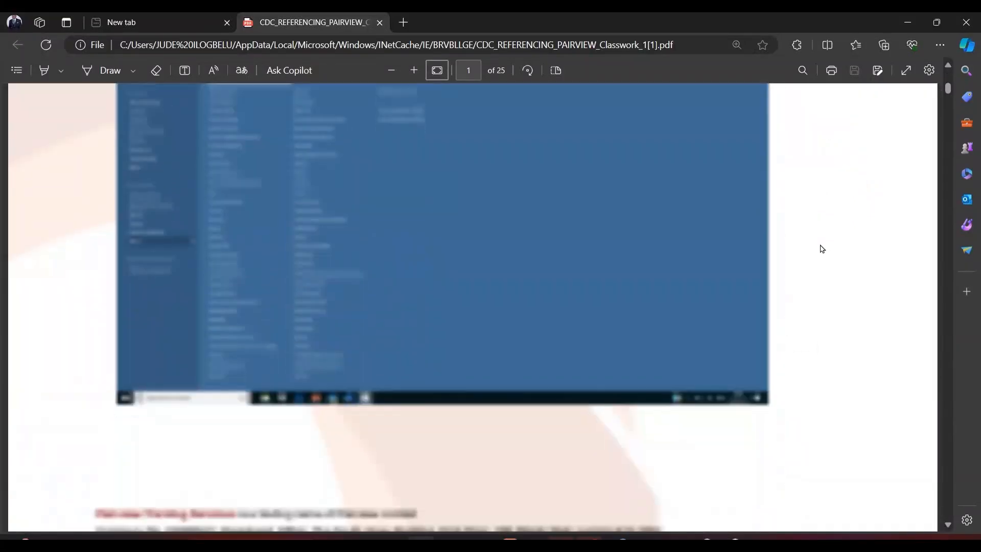
scroll(822, 248, down, 10)
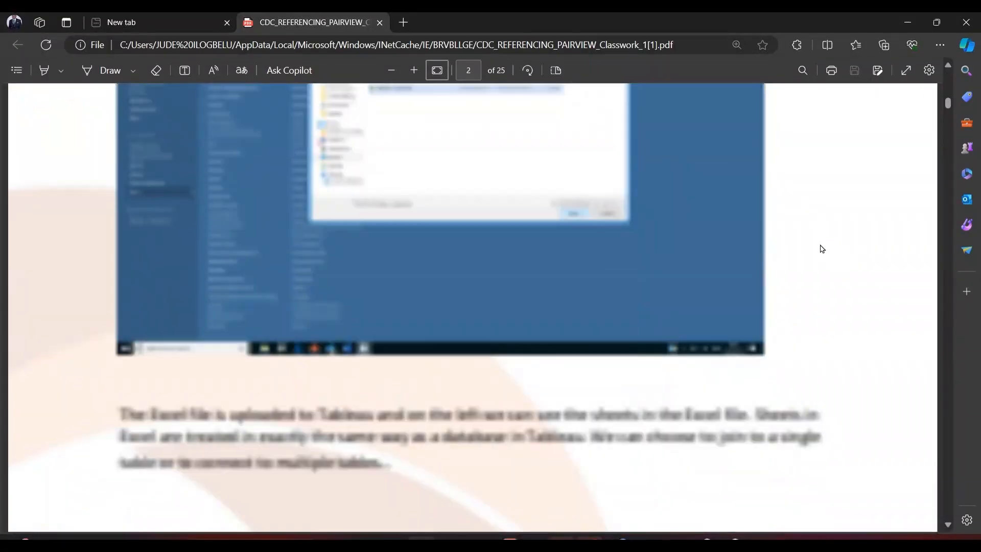
scroll(822, 248, down, 10)
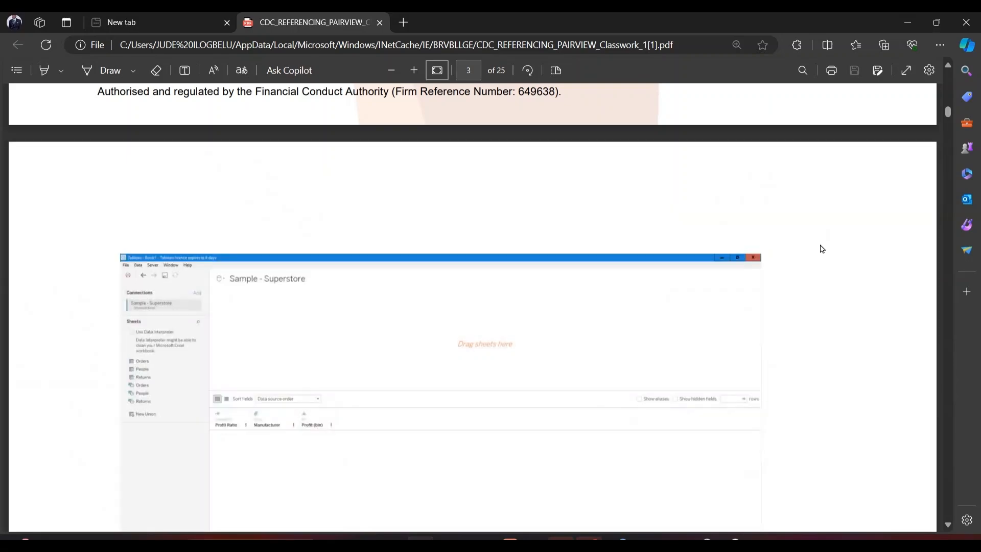
scroll(822, 249, down, 10)
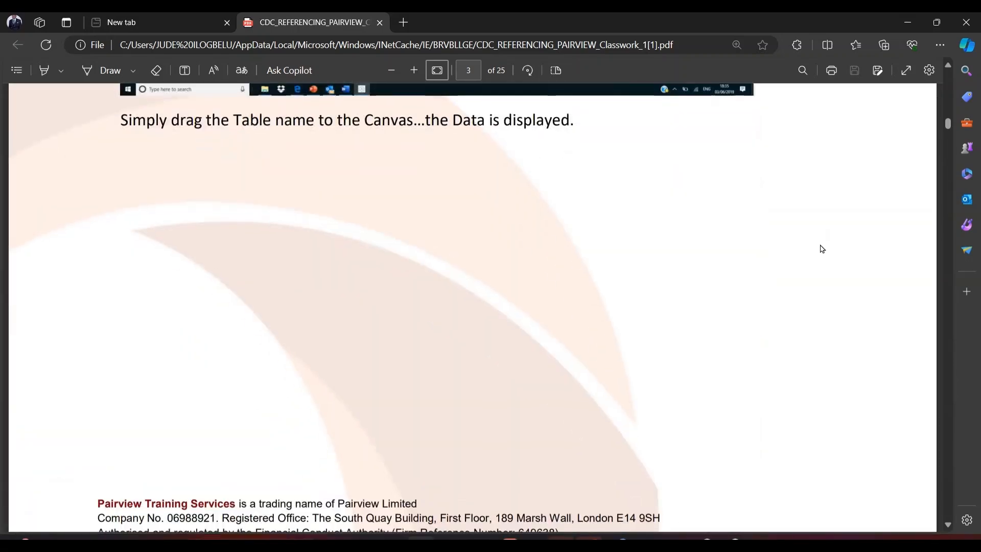
scroll(822, 249, down, 10)
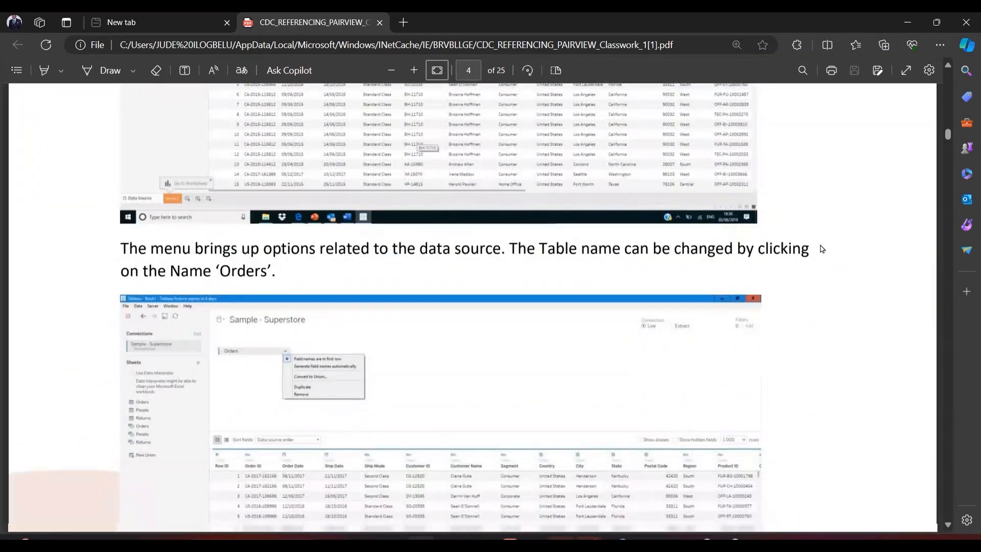
scroll(822, 249, down, 10)
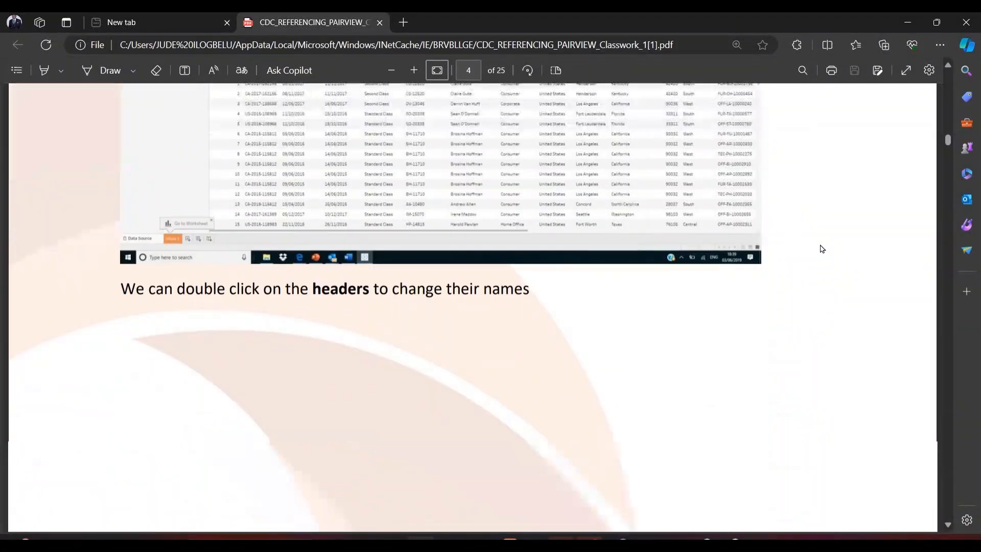
scroll(823, 249, down, 10)
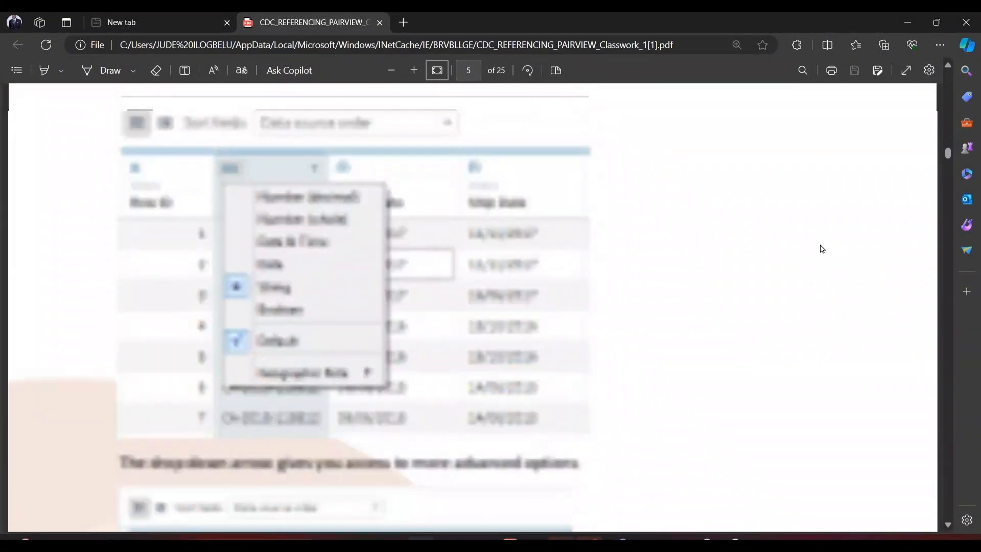
scroll(822, 249, down, 10)
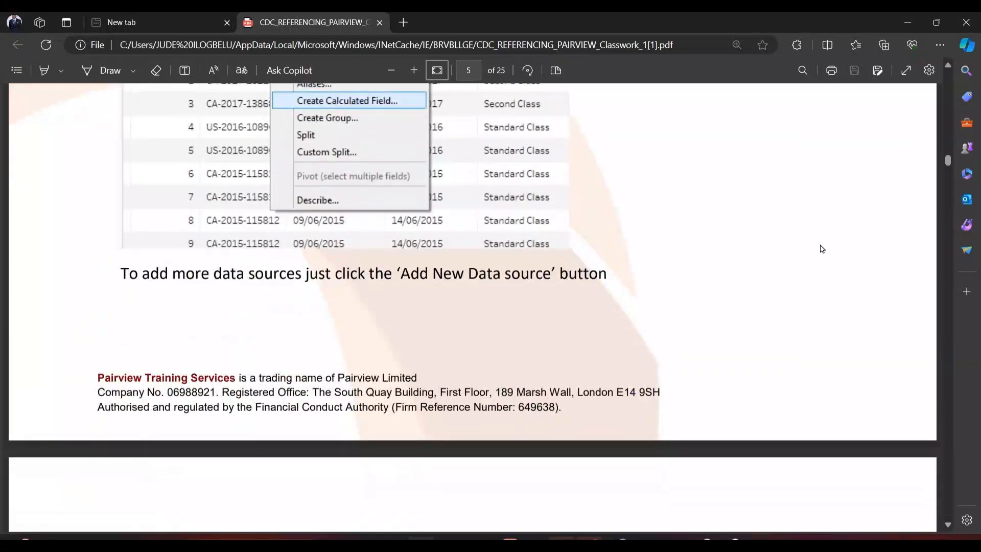
scroll(822, 248, down, 10)
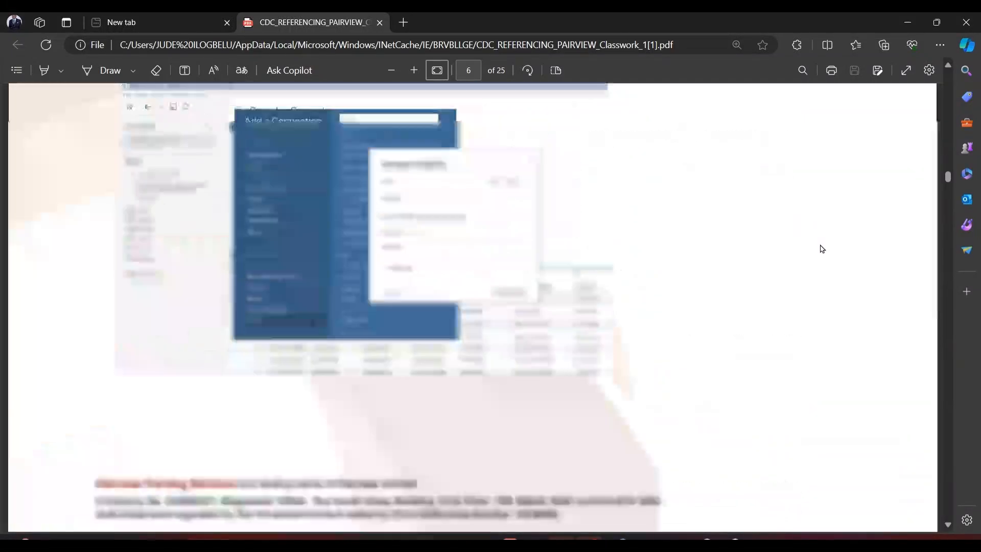
scroll(822, 249, down, 10)
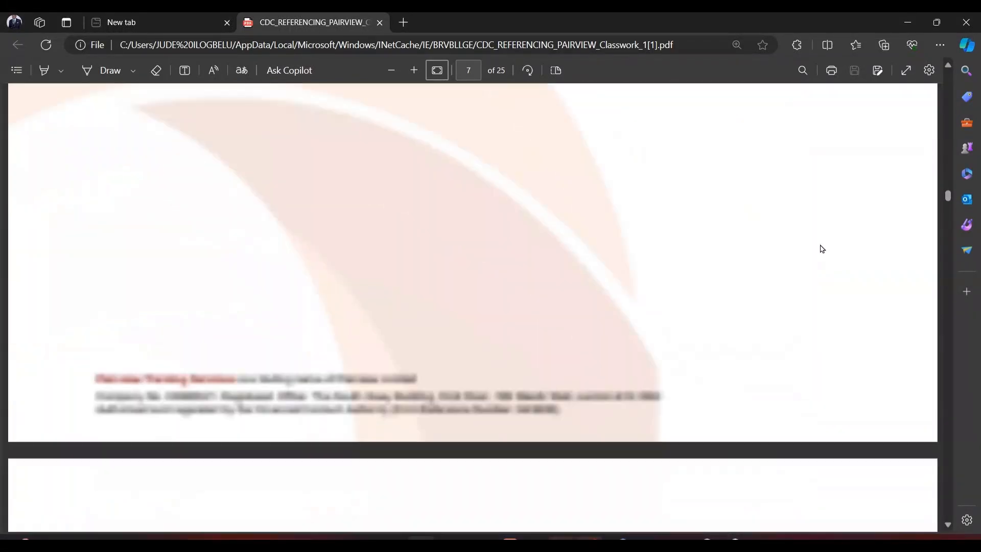
Step: Review classwork questions A to D on profitable sub-categories, profit versus sales per year, sales by geographical location, and best customer segments
scroll(822, 249, down, 10)
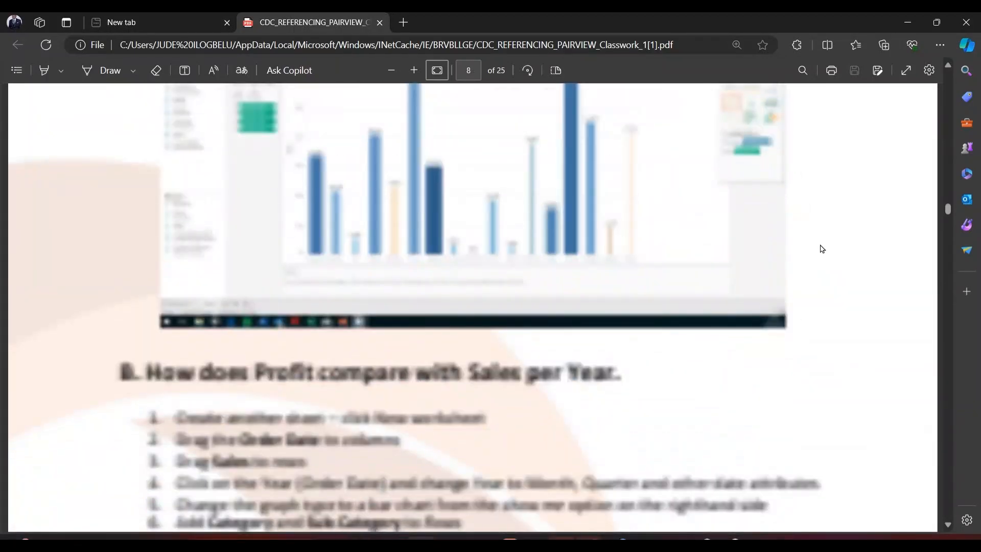
scroll(822, 249, up, 5)
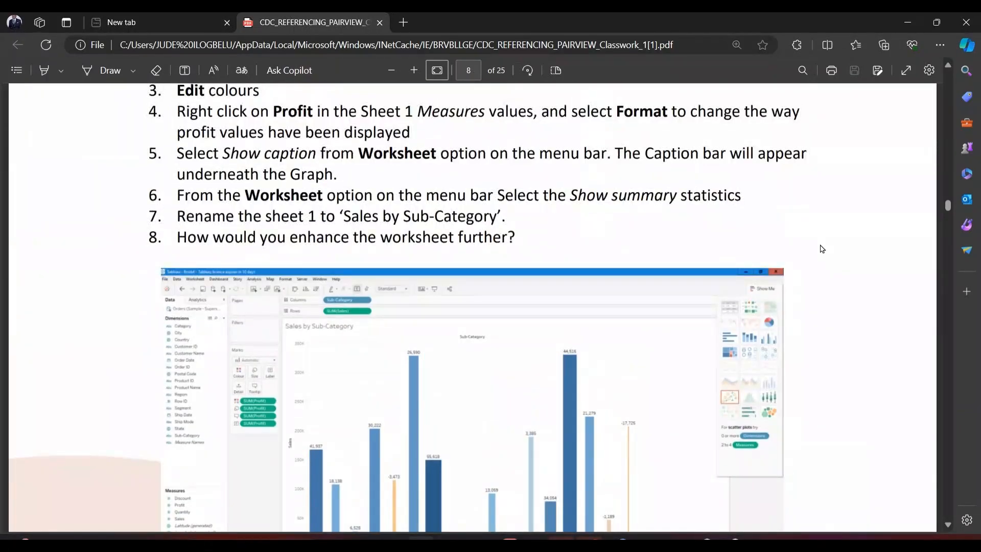
scroll(822, 249, up, 5)
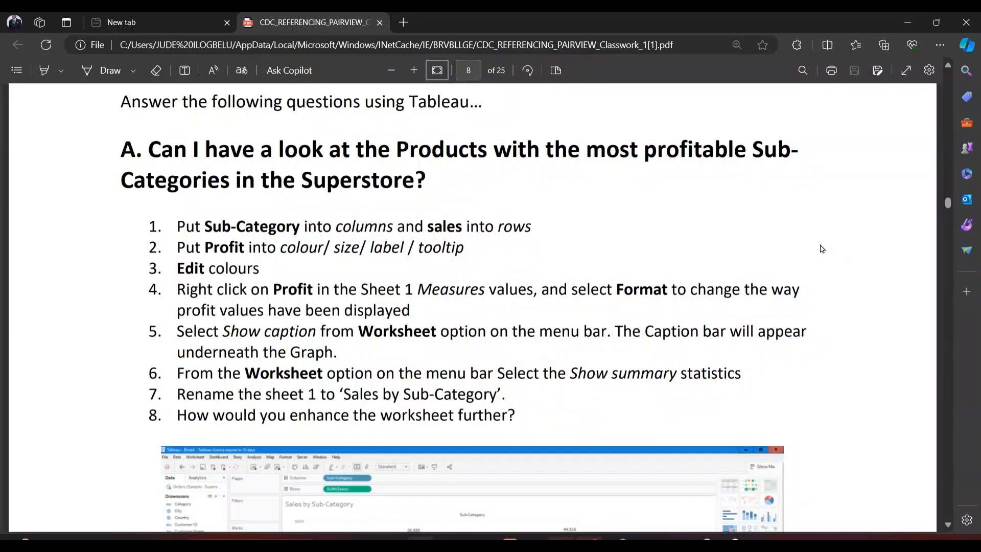
scroll(822, 249, down, 6)
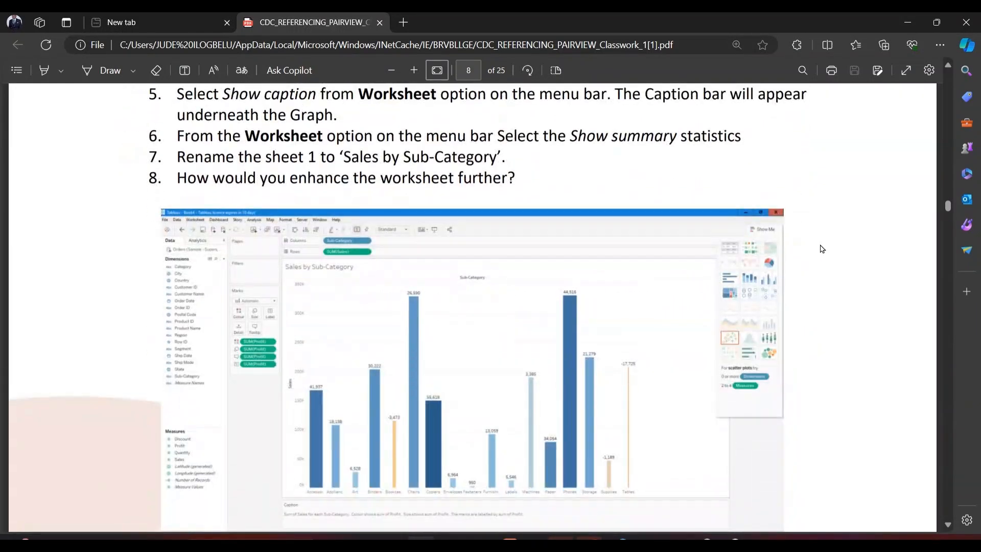
scroll(823, 249, down, 6)
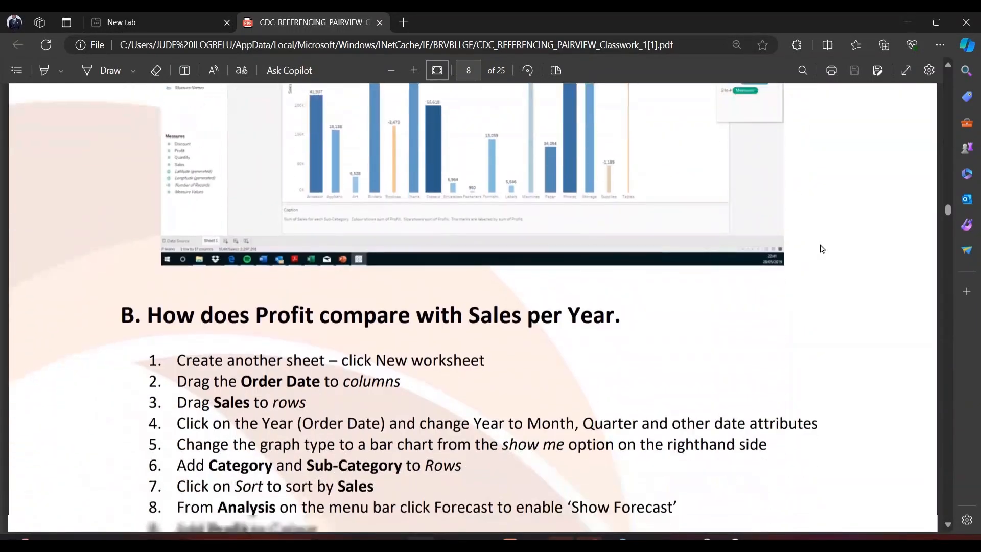
scroll(822, 249, down, 15)
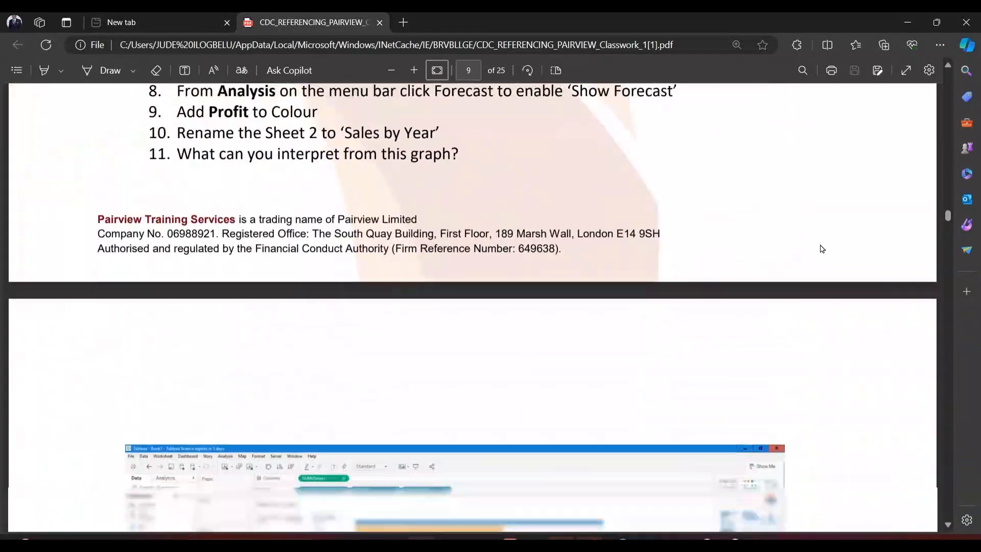
scroll(822, 249, down, 2)
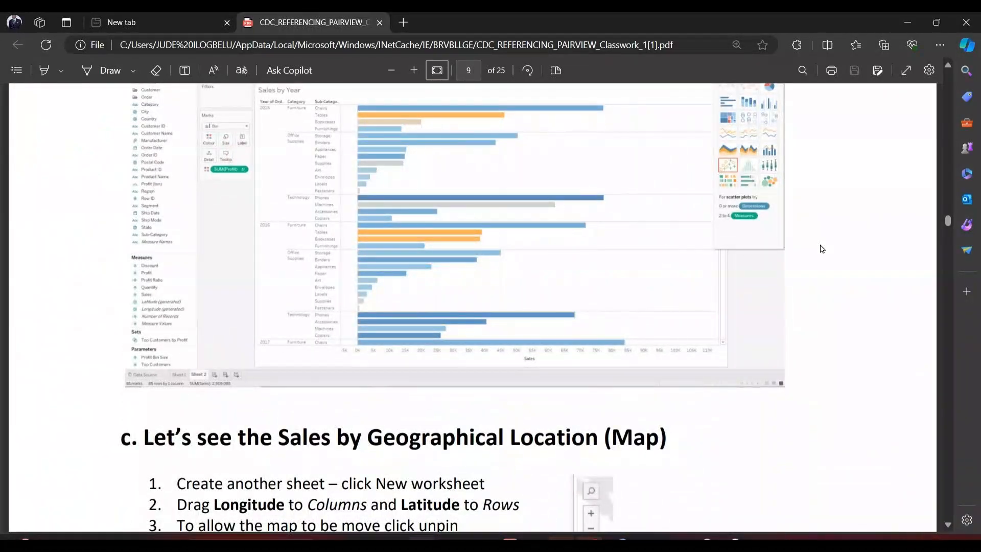
scroll(822, 249, down, 8)
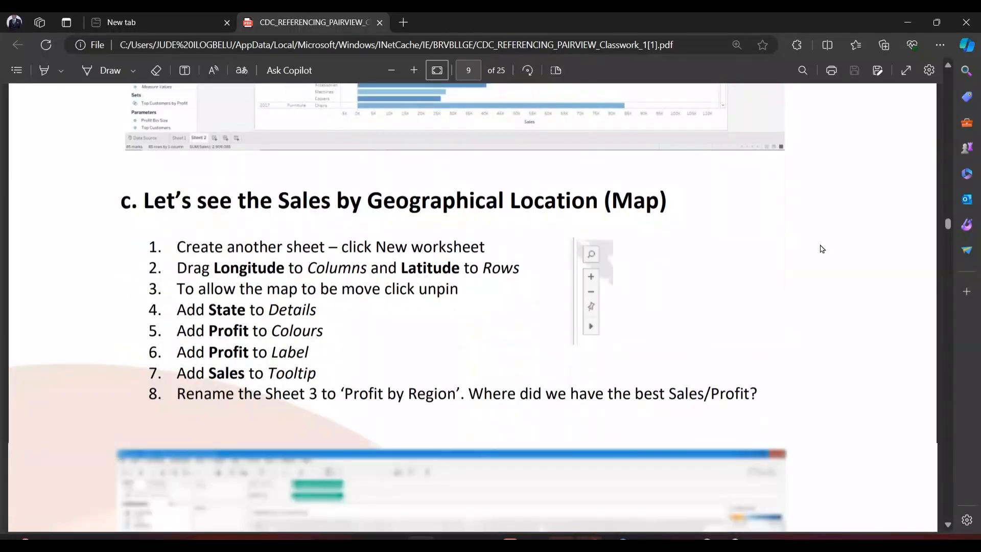
scroll(822, 249, down, 6)
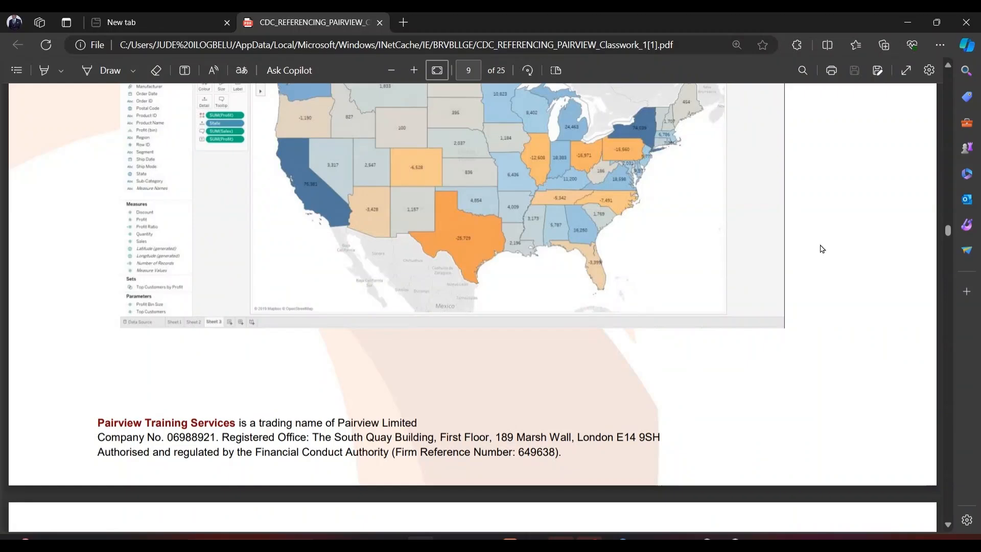
scroll(822, 249, down, 8)
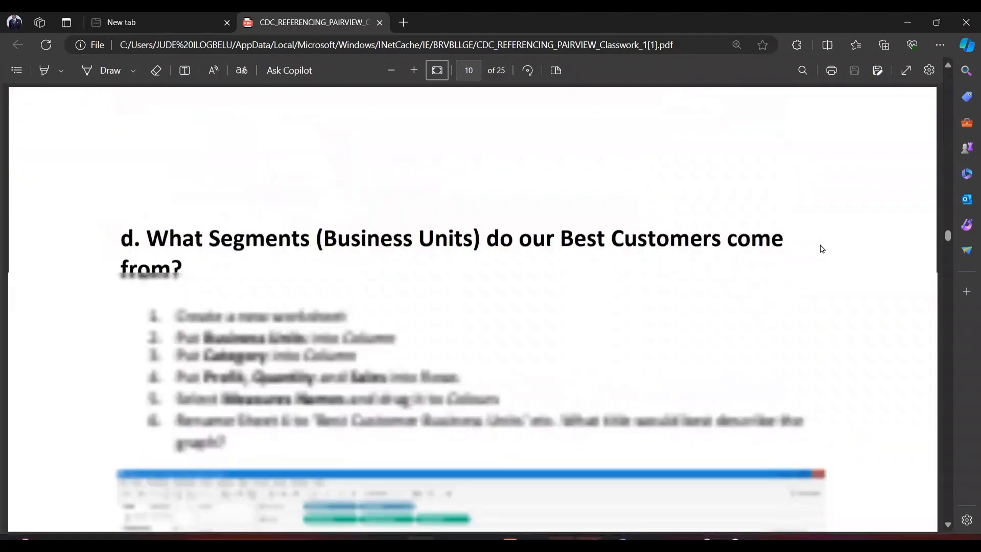
scroll(822, 249, down, 2)
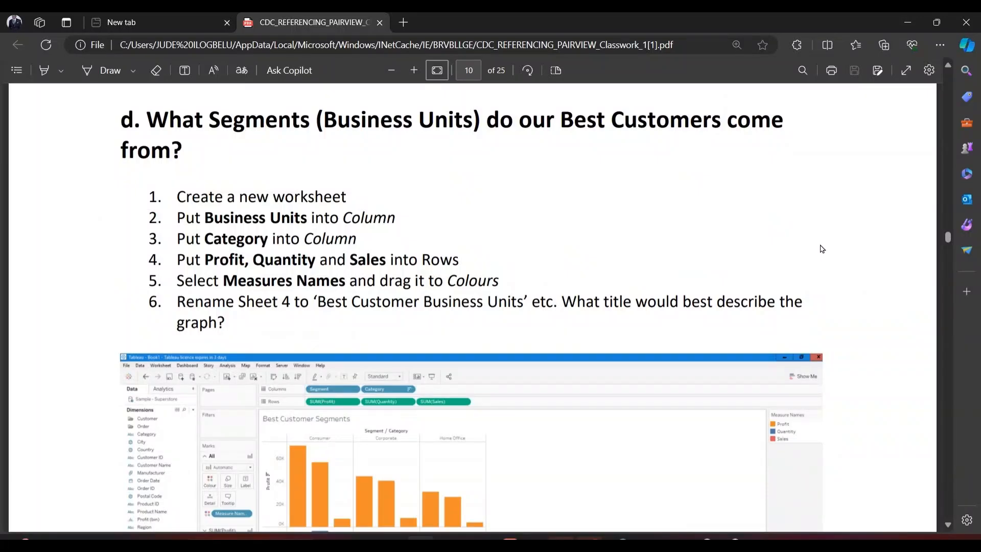
scroll(822, 249, down, 3)
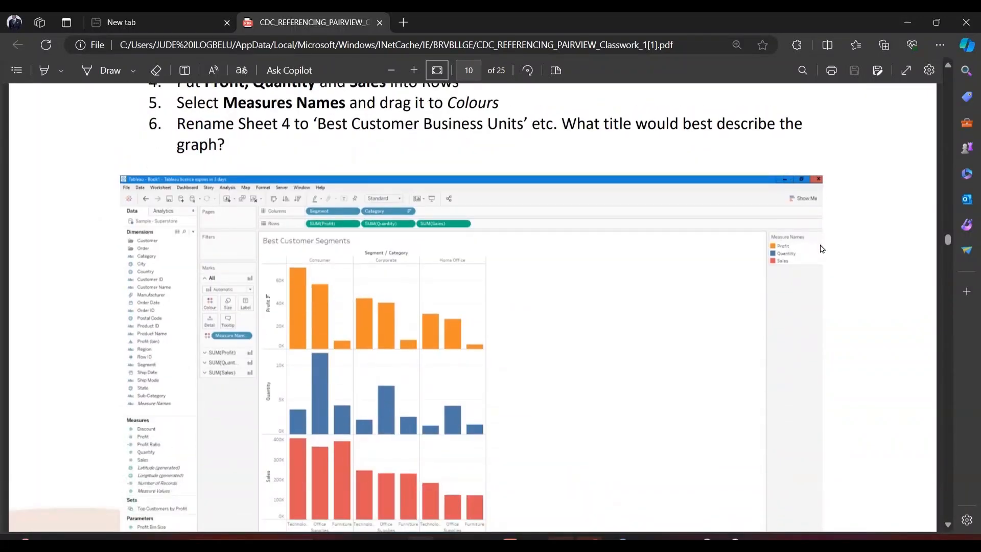